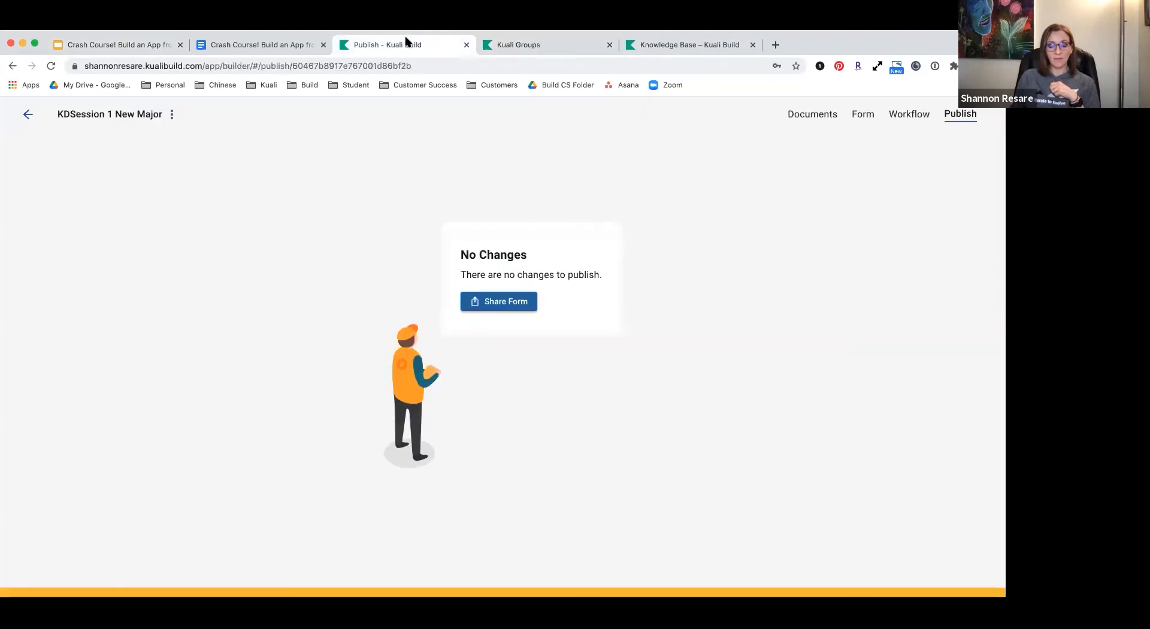
Step: Go back to the Build home page, look at the available build options and view the Kuali Build Knowledge Base
left_click(22, 114)
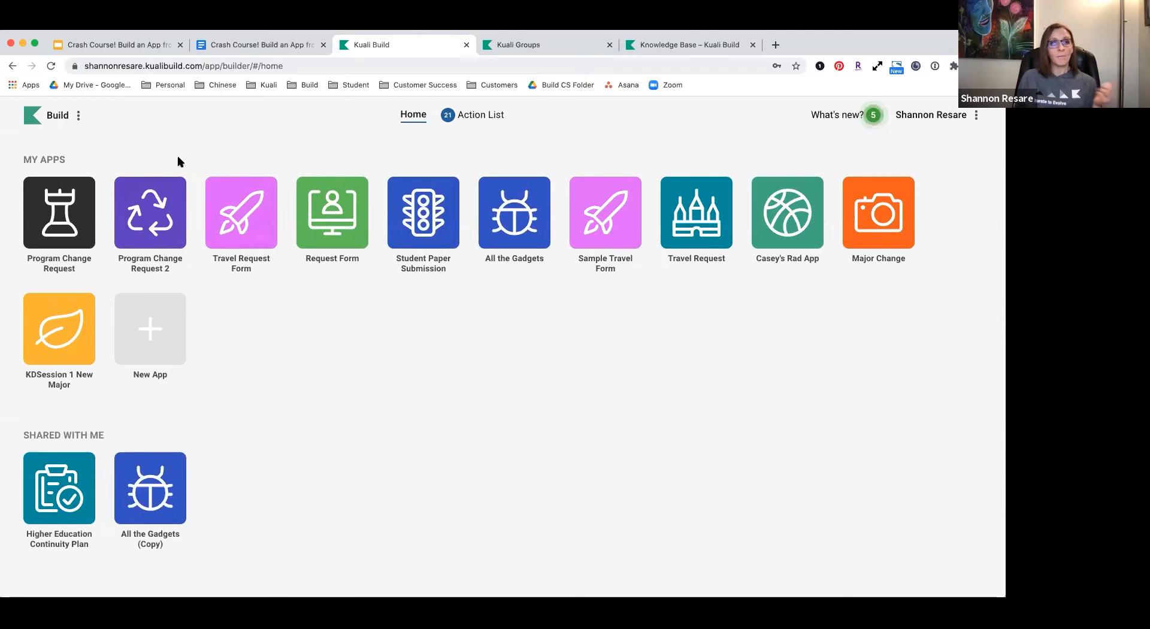
left_click(70, 118)
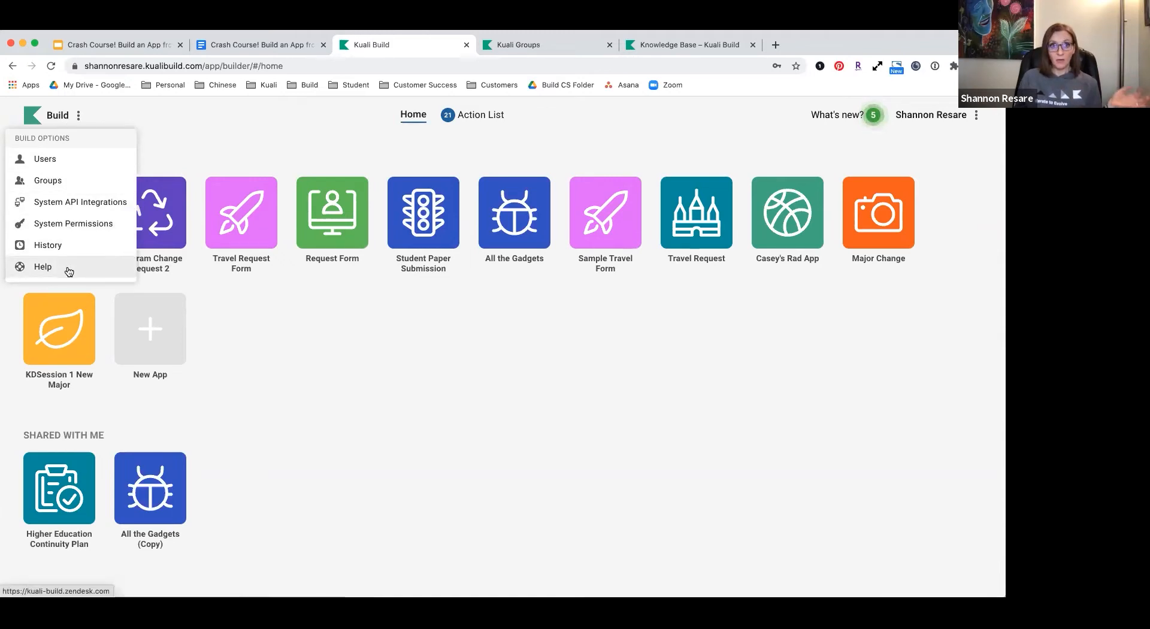
left_click(646, 45)
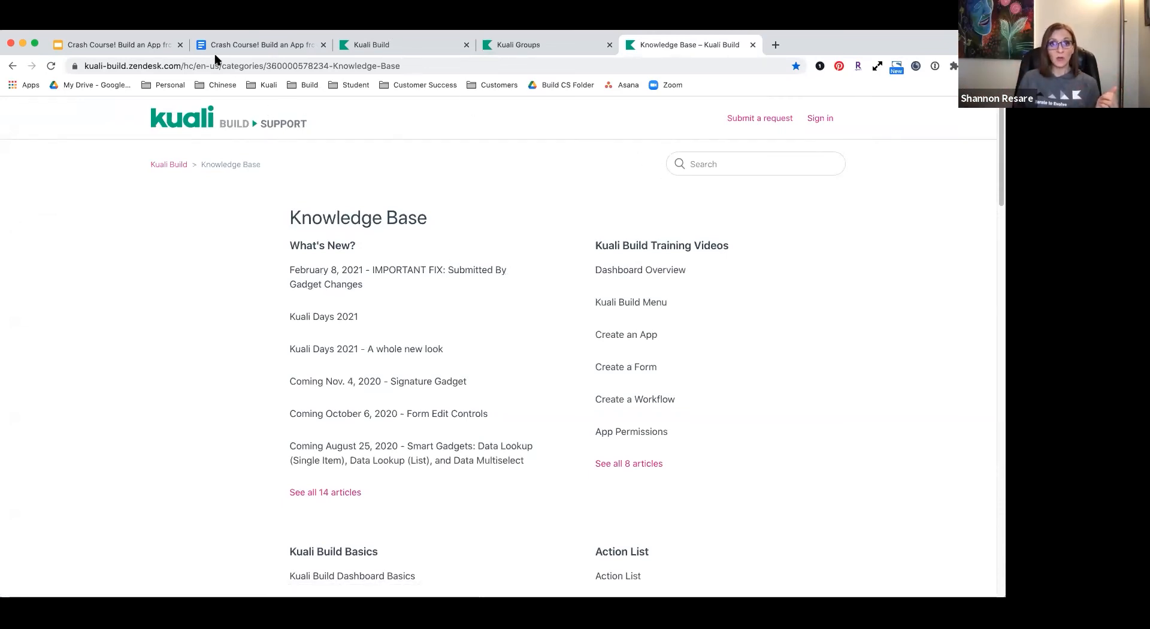
left_click(381, 48)
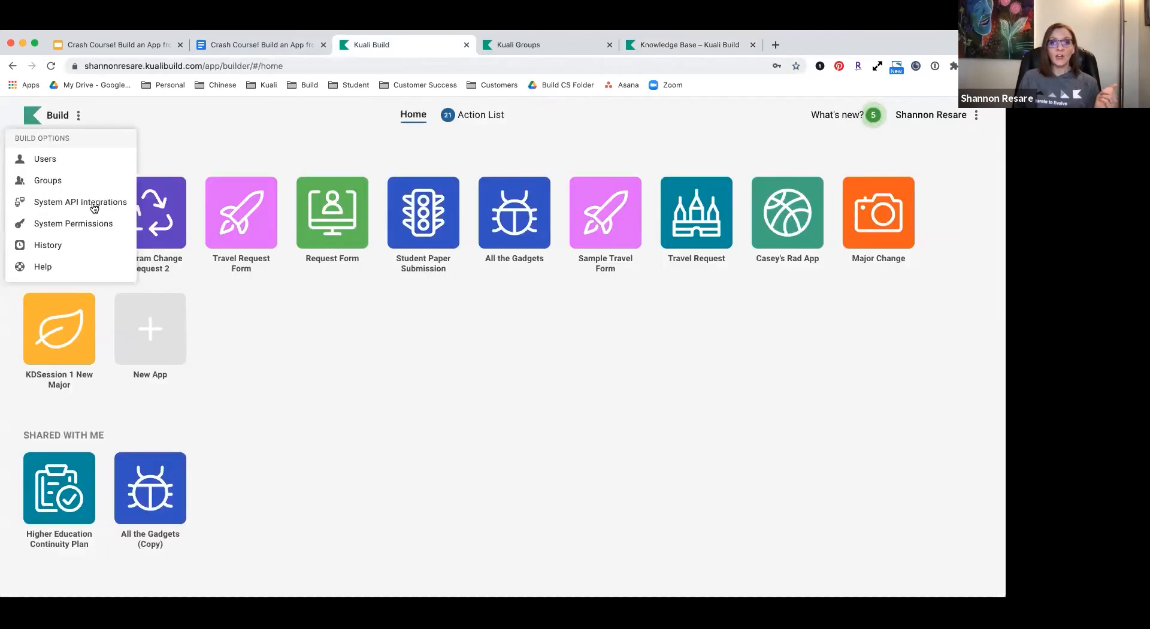
Step: Open Kuali Groups and view the groups in the Colleges category and in its Departments subcategory
left_click(94, 206)
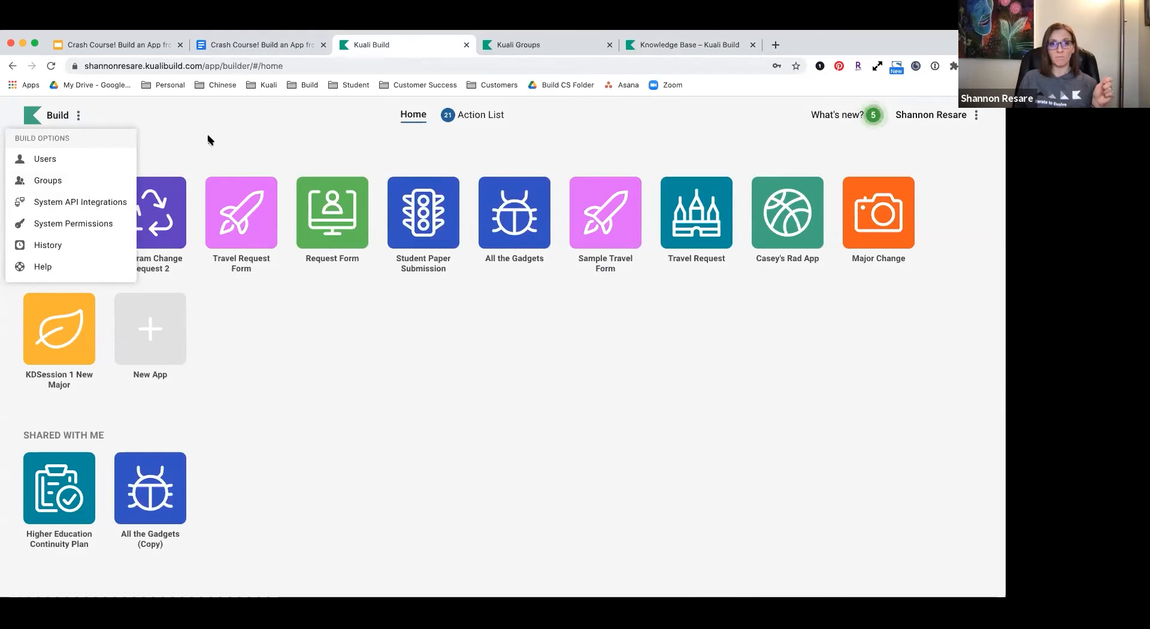
left_click(78, 116)
left_click(79, 115)
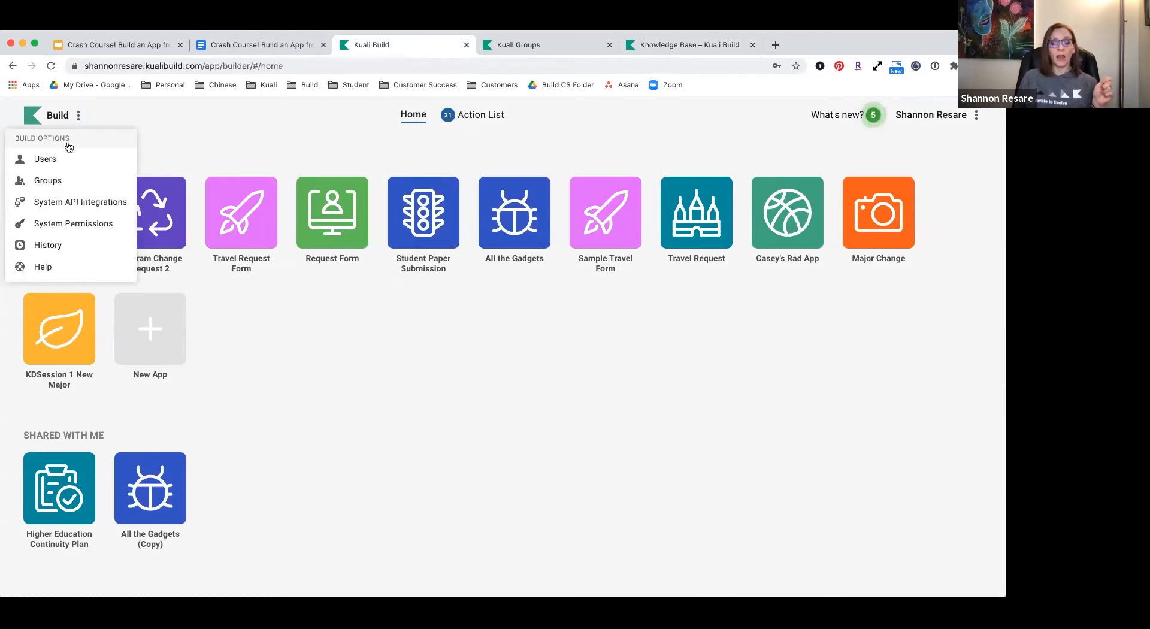
left_click(66, 189)
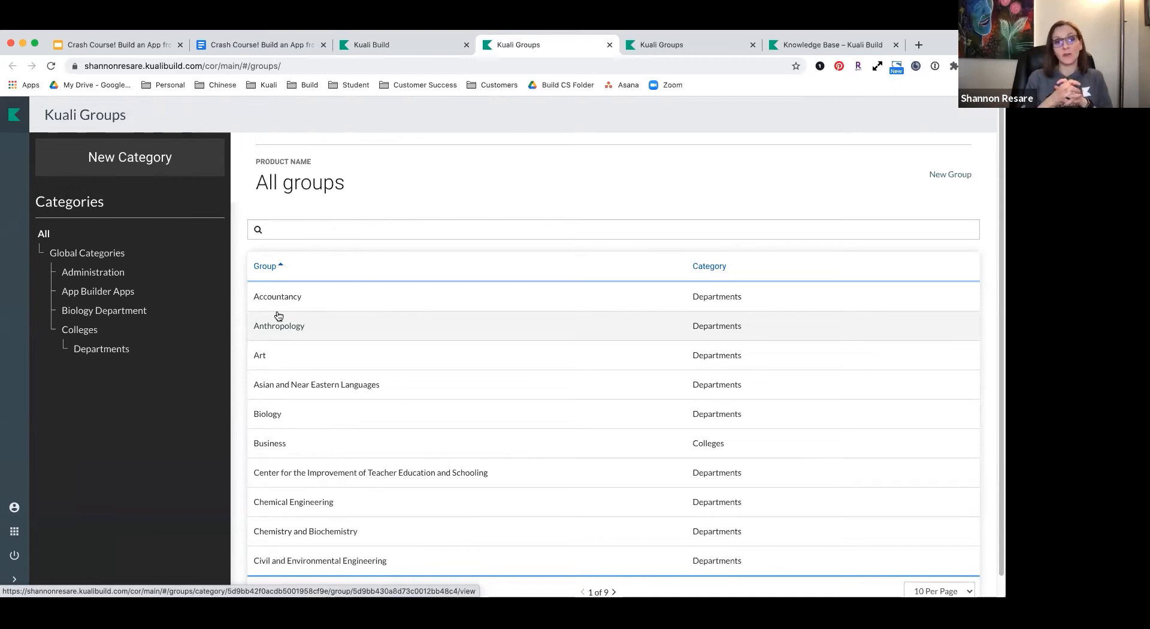
left_click(90, 334)
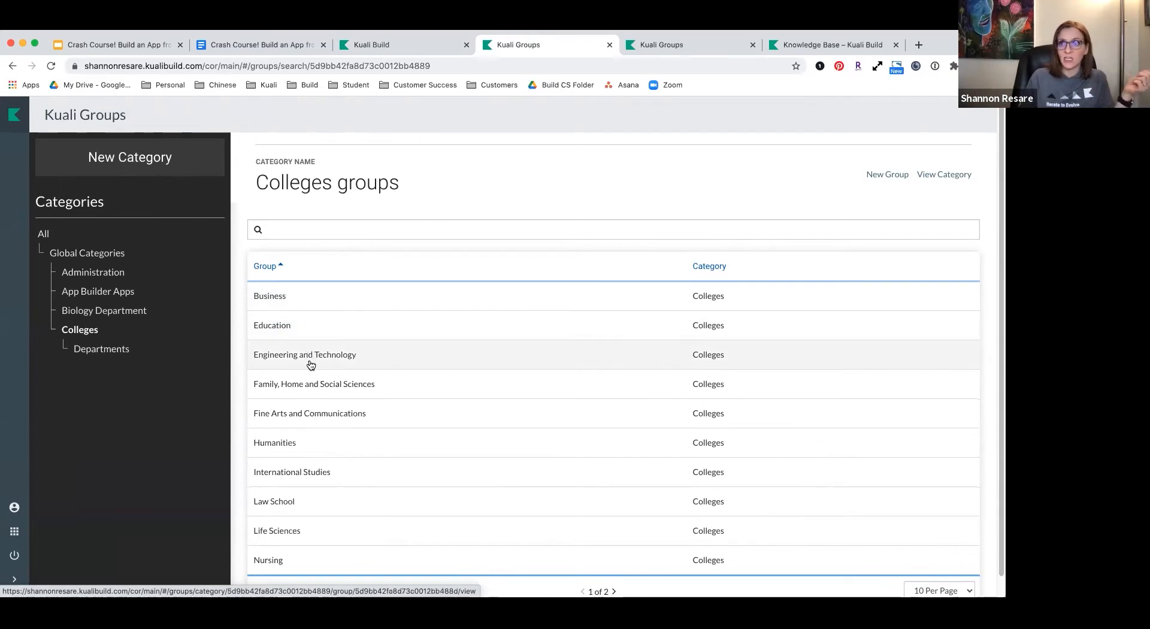
left_click(102, 349)
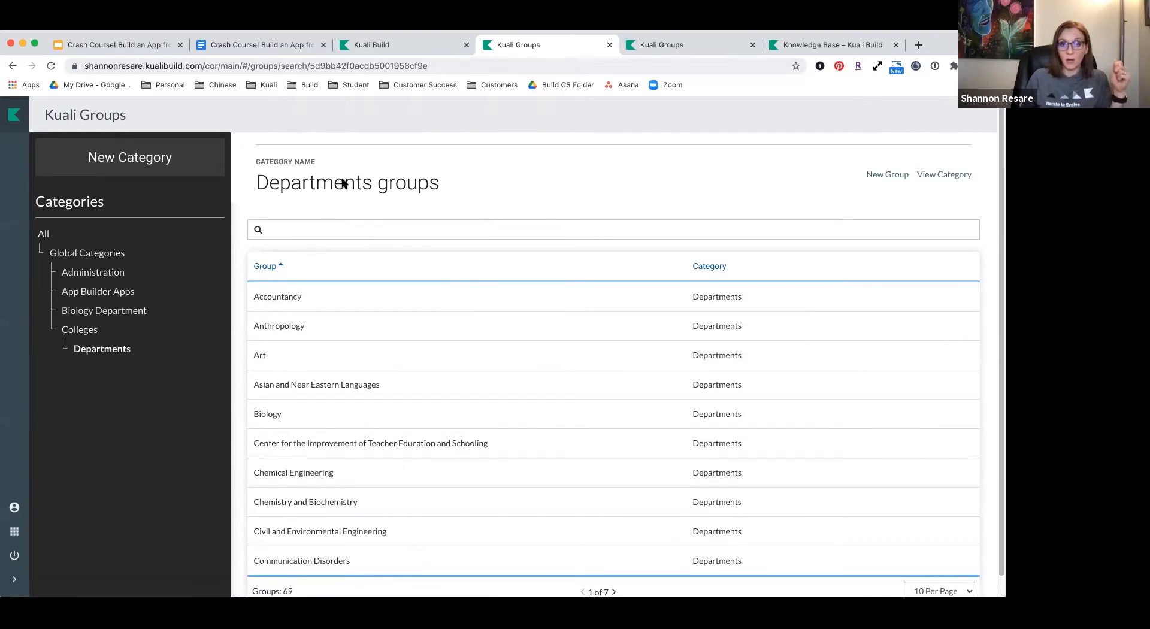
Step: View the roles defined for the Departments category and the people assigned in the Biology group, and return to the Build home page
left_click(956, 176)
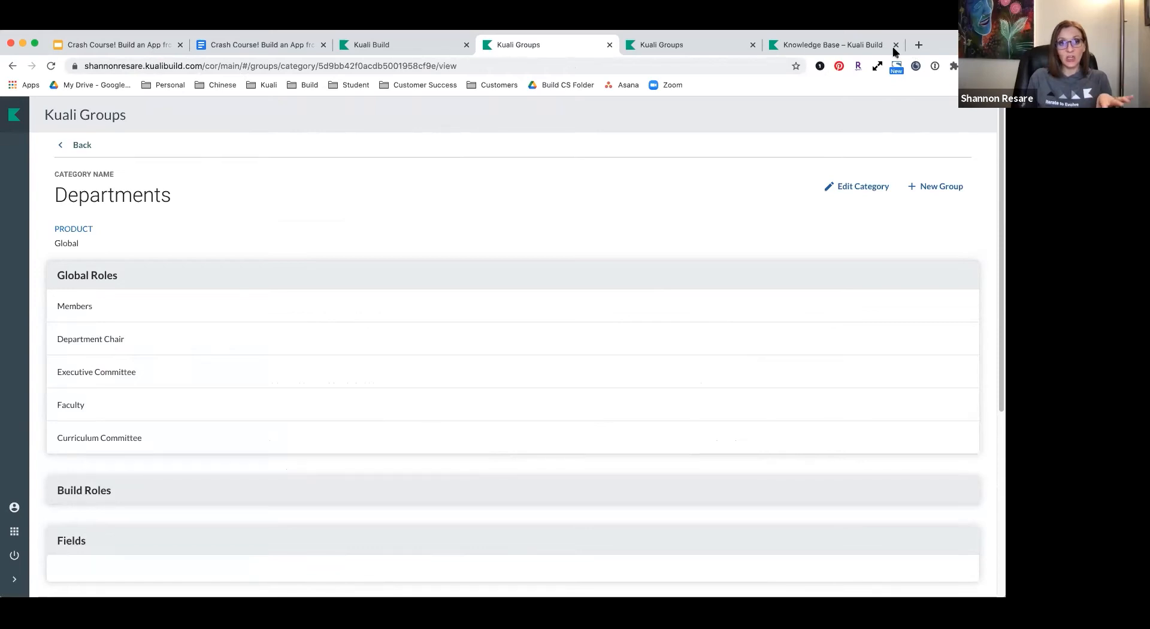
left_click(82, 147)
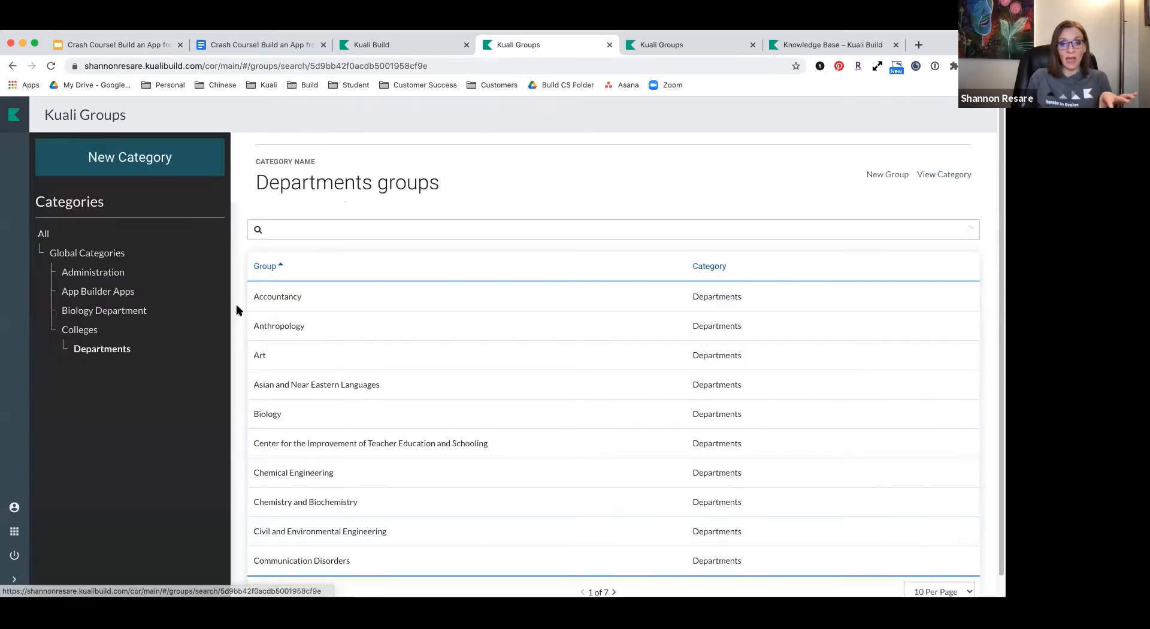
left_click(286, 417)
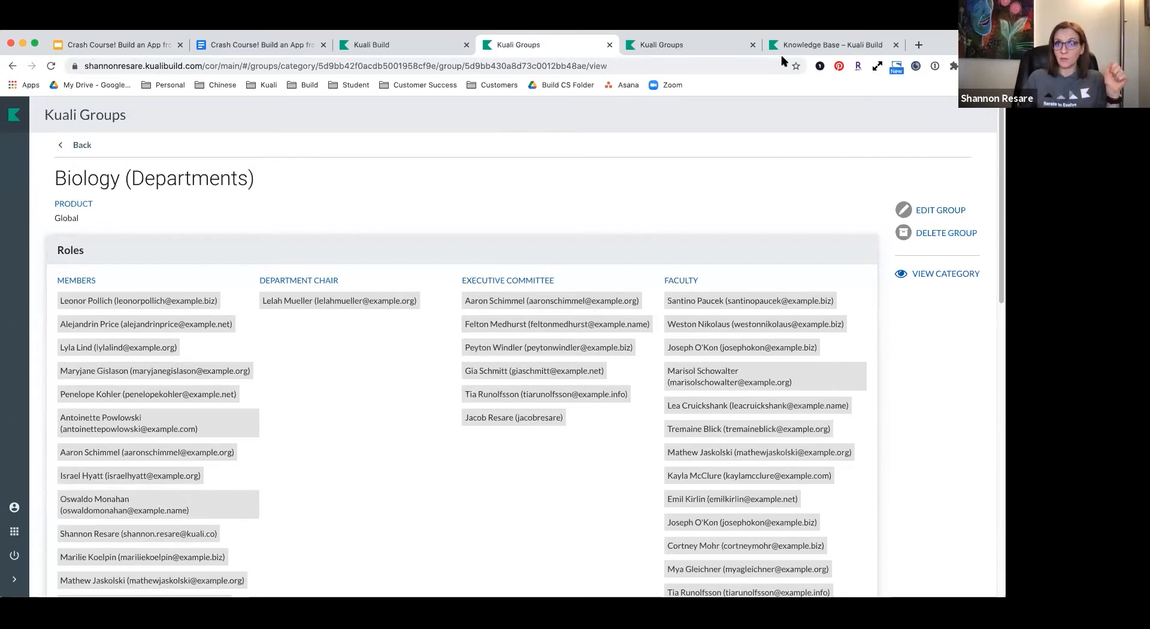
left_click(609, 45)
left_click(426, 429)
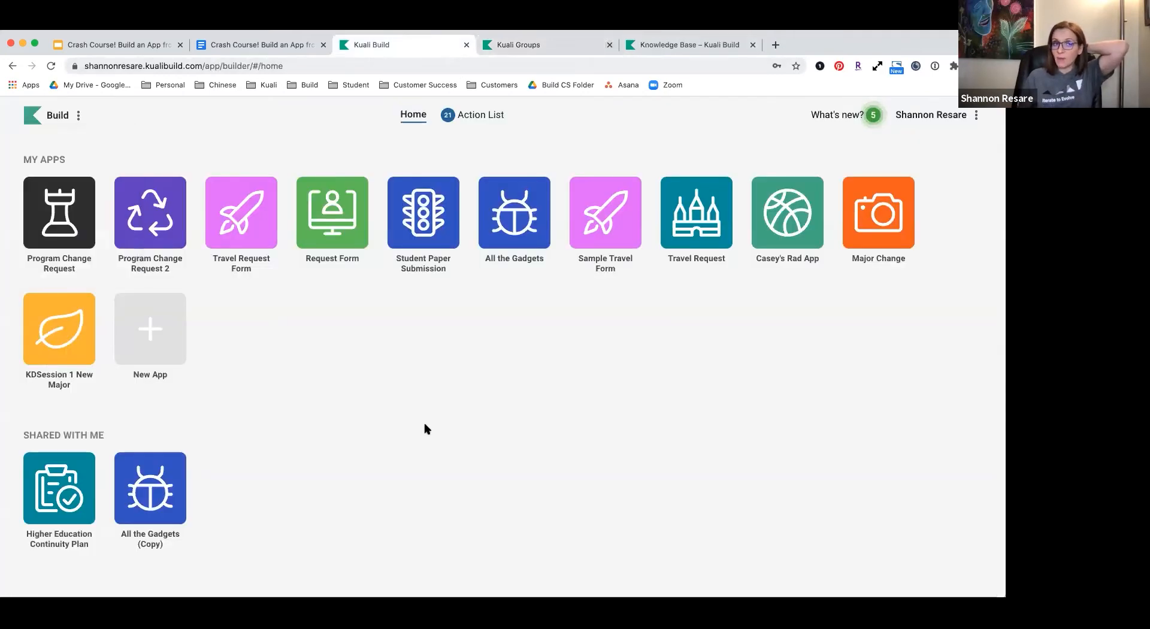
Step: Open the form of the KDSession 1 New Major app and examine the Current Department and New Department gadget settings
left_click(58, 341)
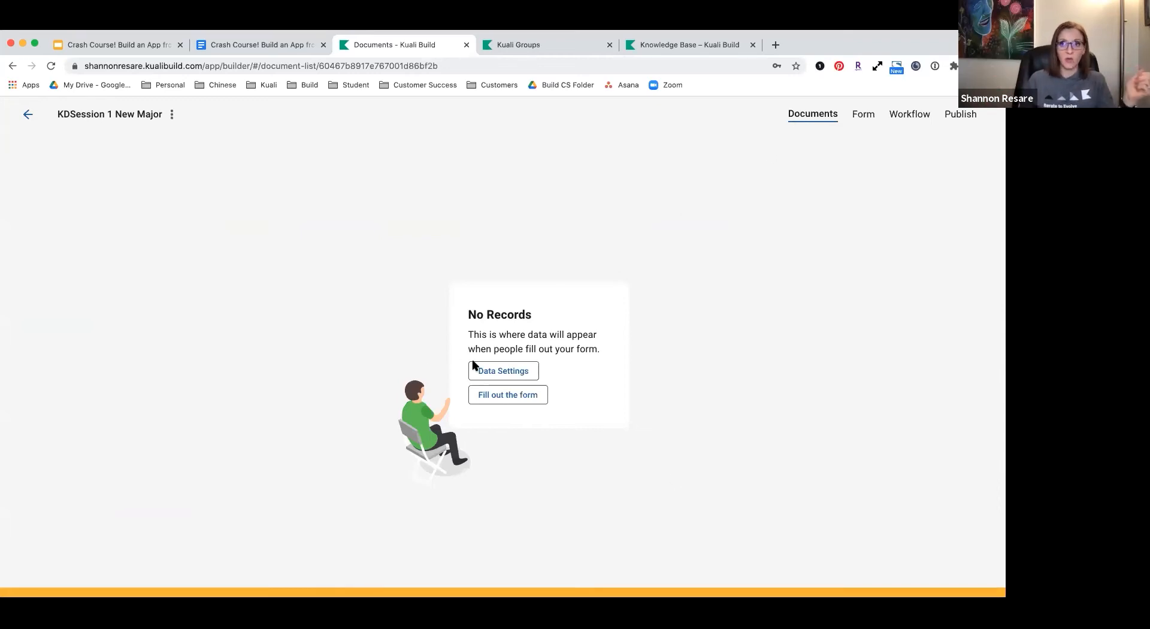
left_click(863, 115)
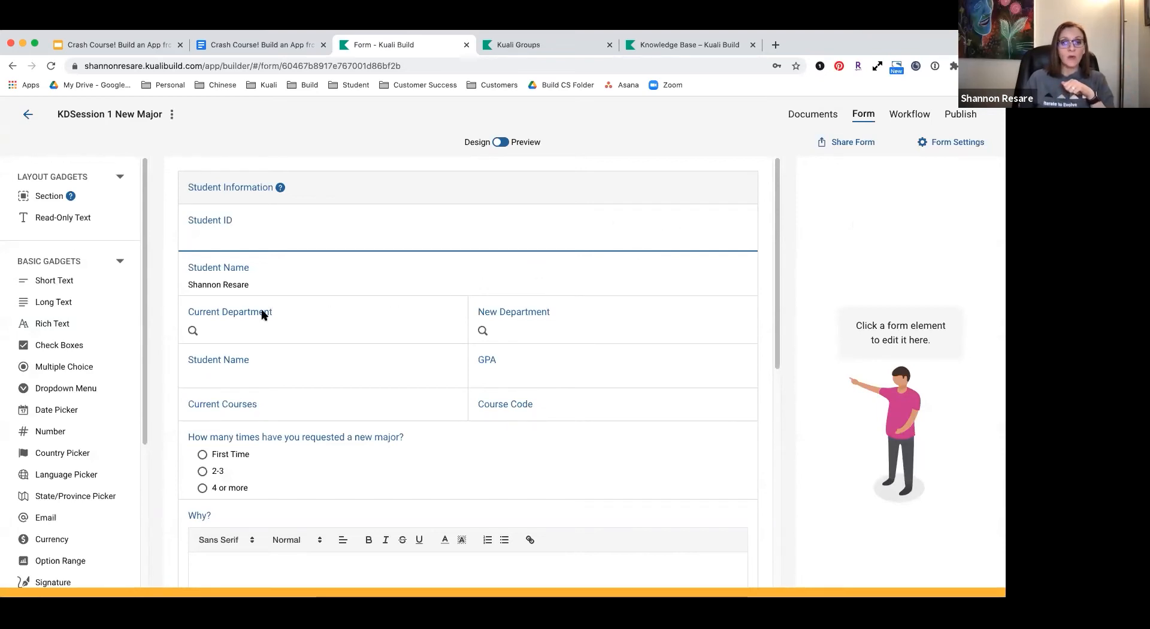
left_click(328, 317)
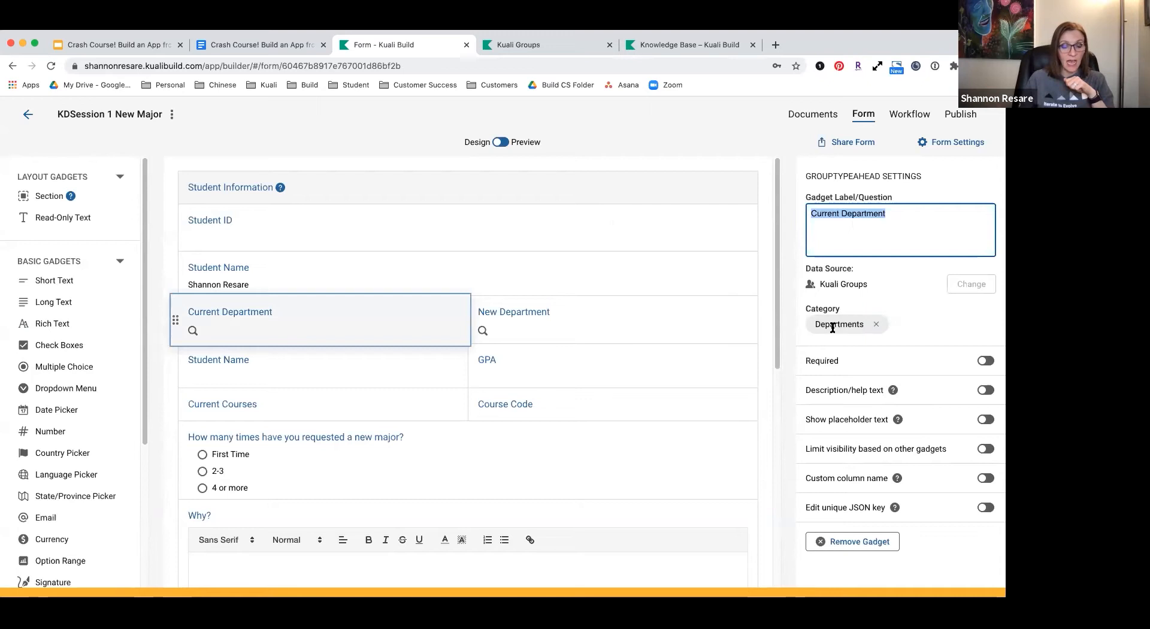
left_click(636, 325)
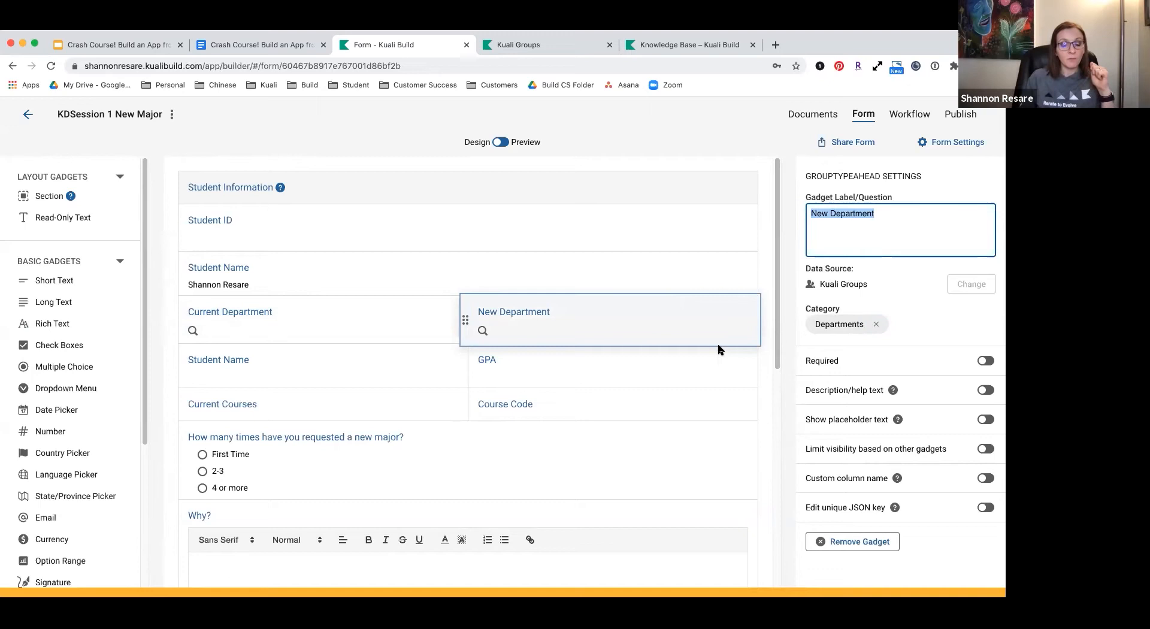
Step: Examine the settings of the "How many times have you requested a new major?" question and deselect it
scroll(617, 349, "down", 4)
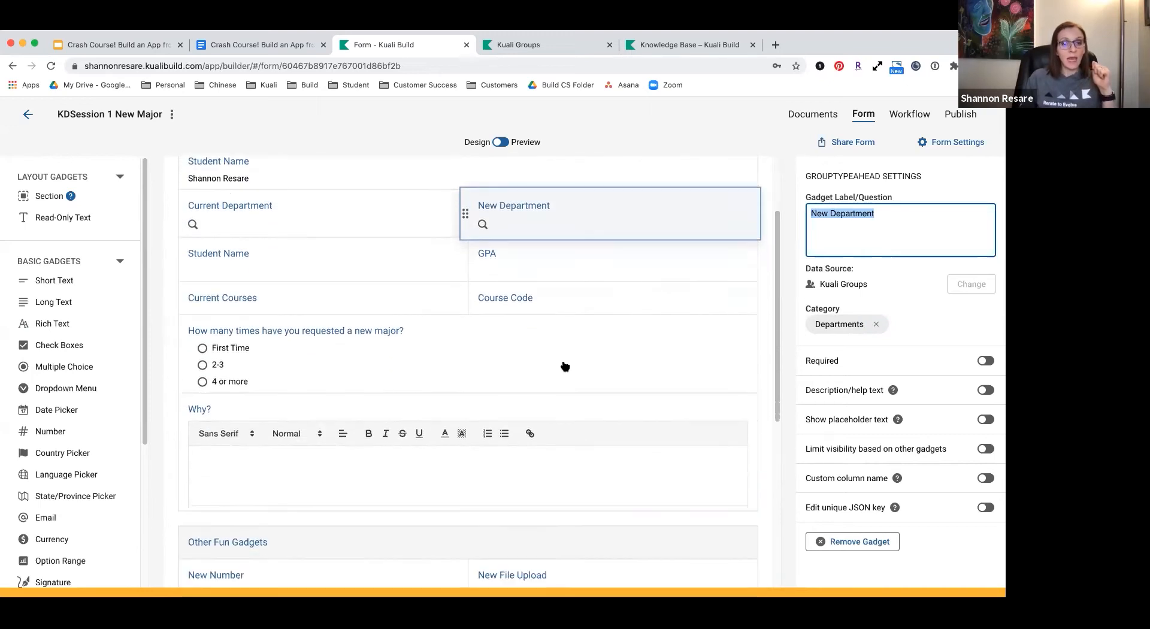
left_click(501, 387)
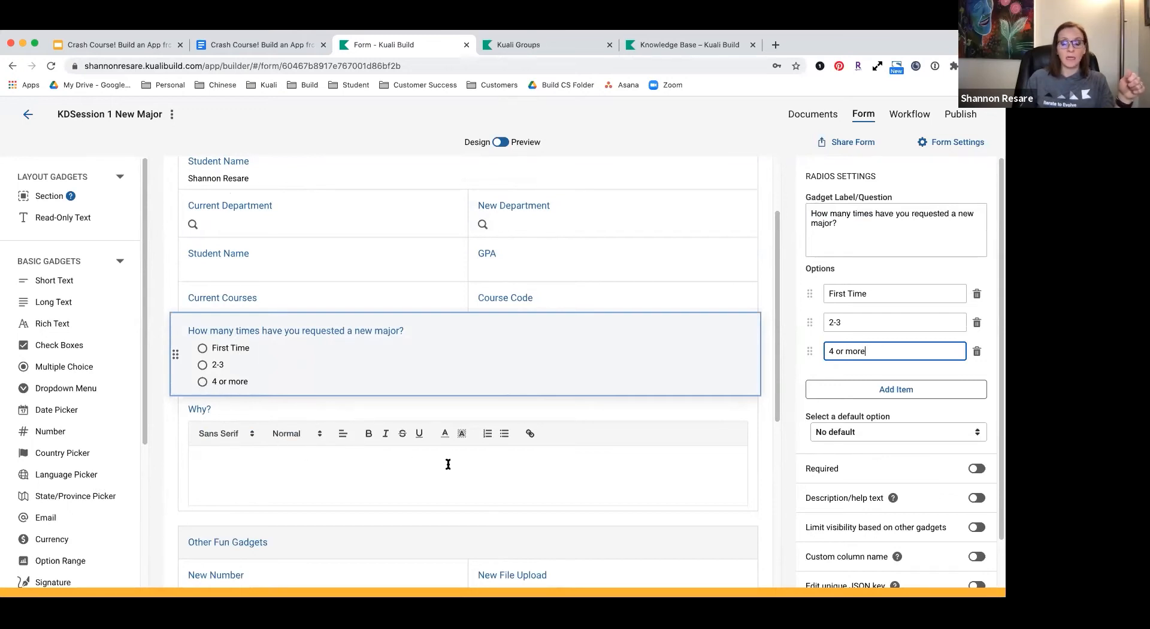
left_click(770, 336)
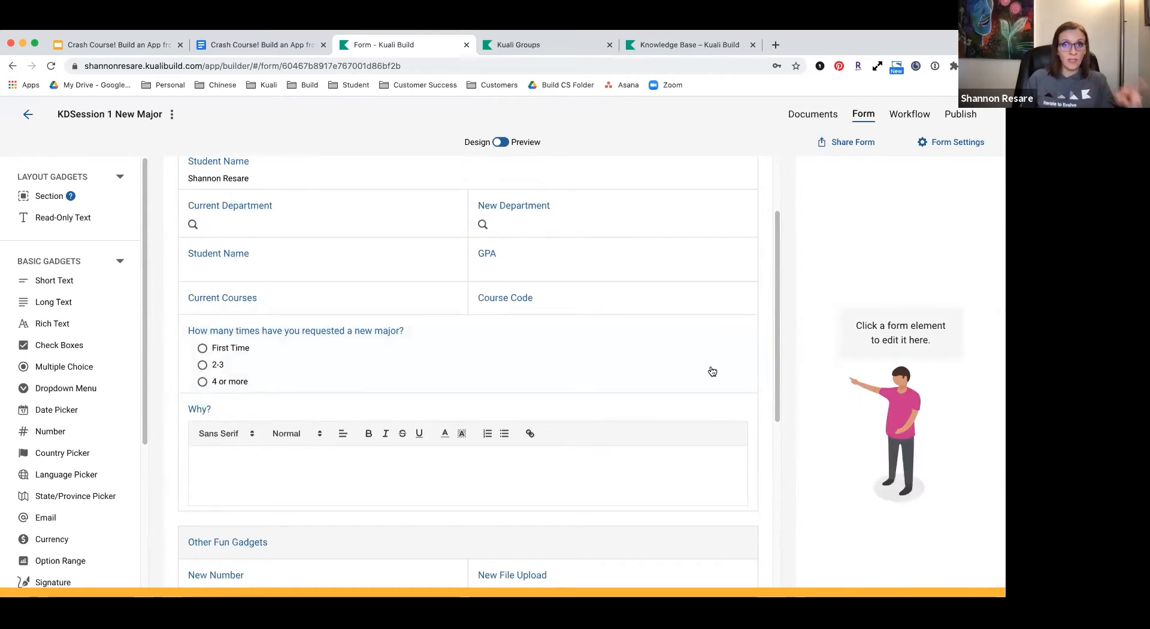
scroll(600, 396, "up", 3)
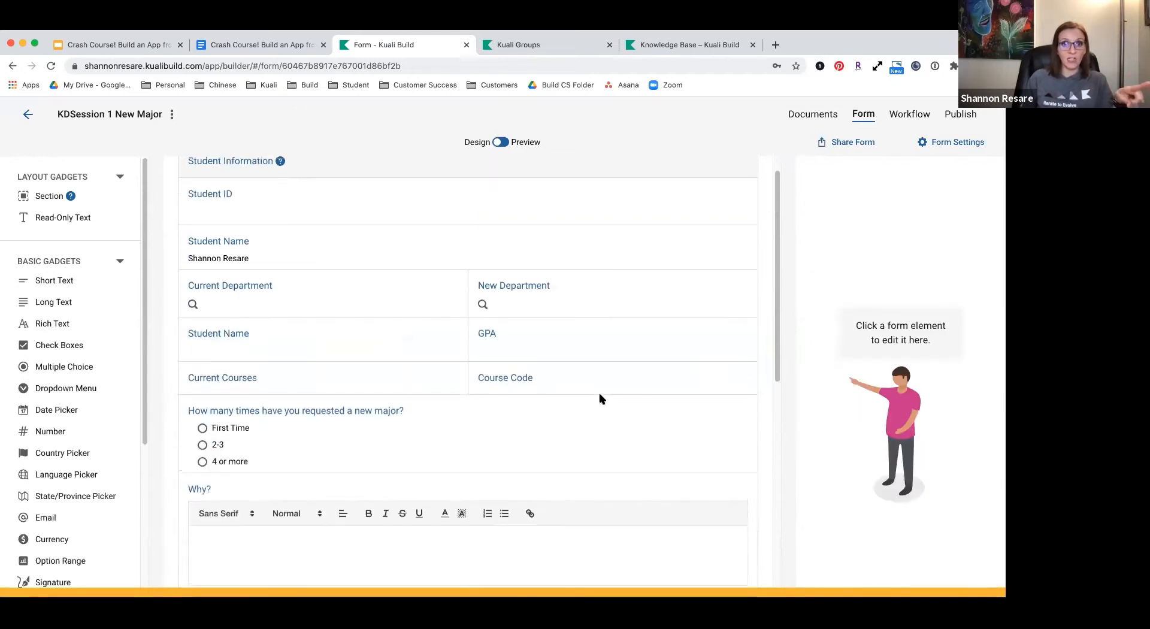
Step: Add a Data Lookup (List) gadget beside the upper Student Name field, label it Advisor and use Kuali Data Users as its data source
scroll(68, 435, "down", 5)
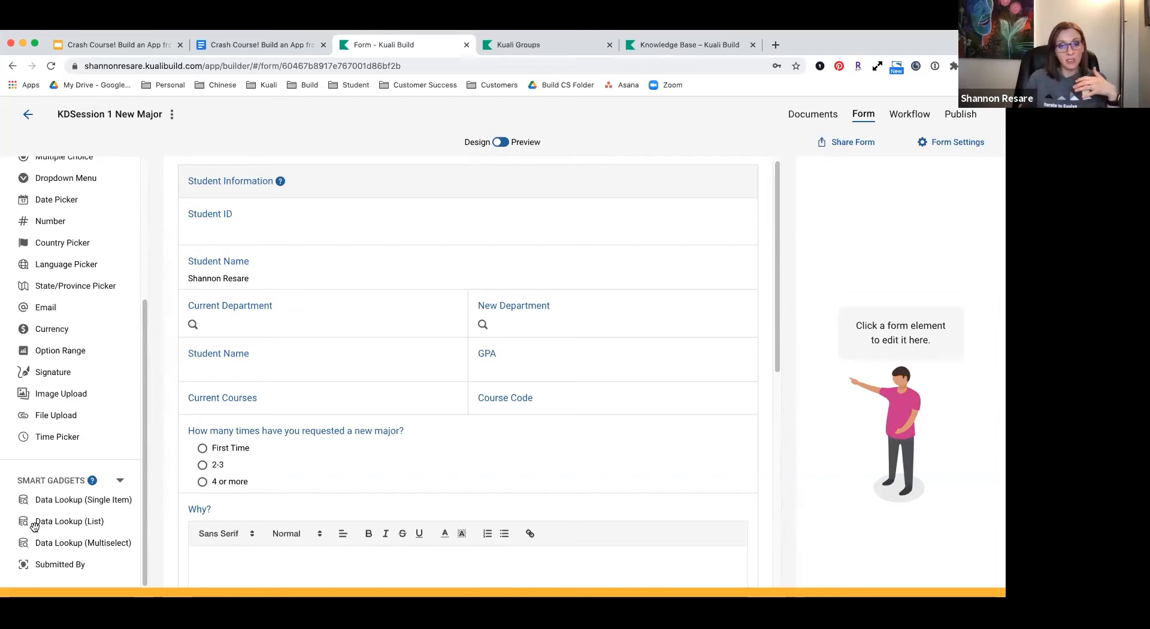
left_click_drag(42, 526, 673, 282)
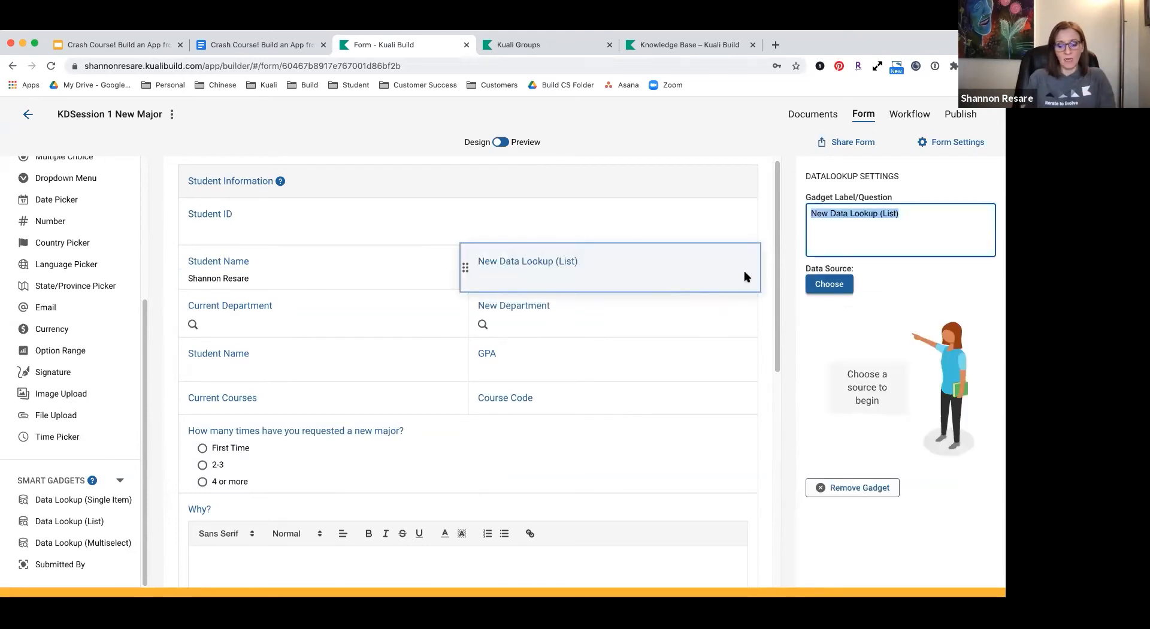
type("Advisor")
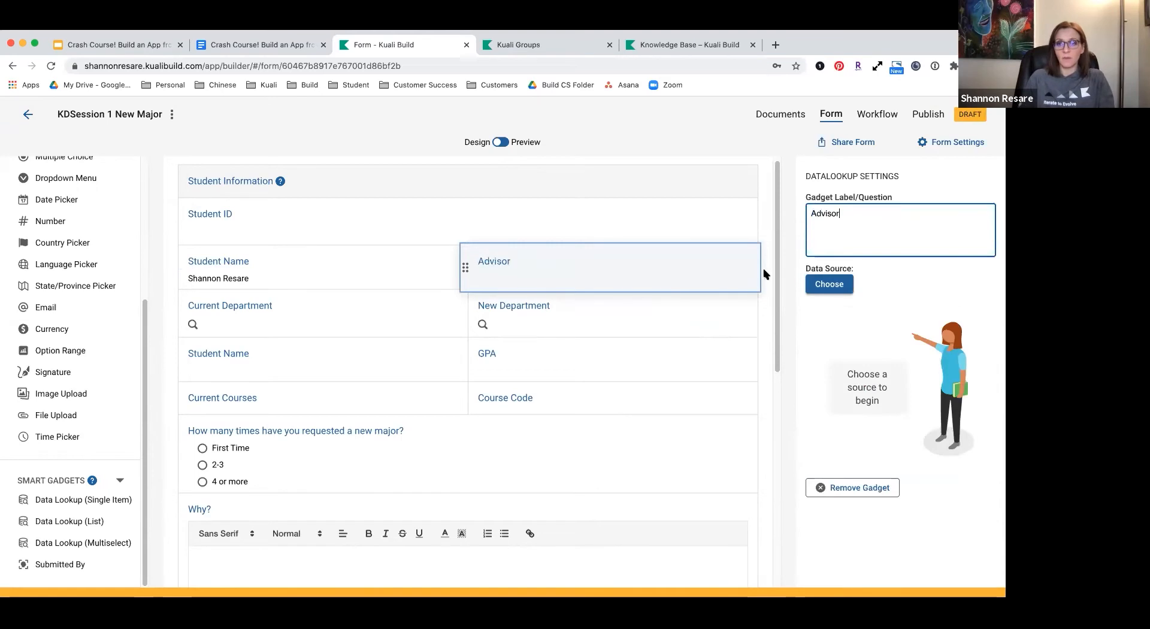
left_click(845, 286)
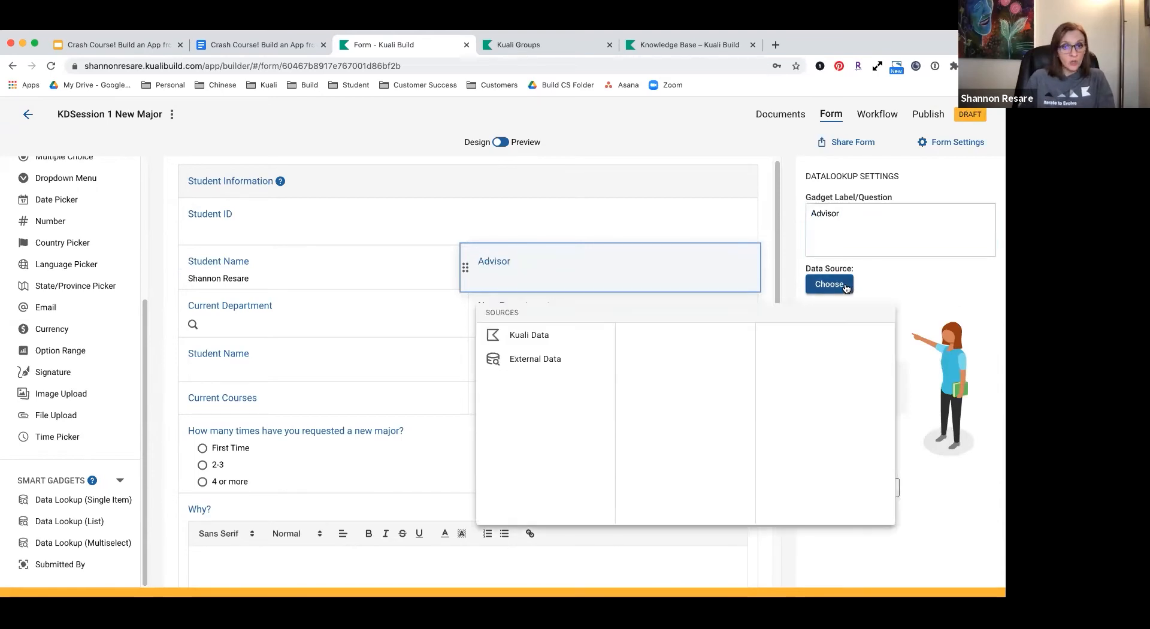
left_click(543, 342)
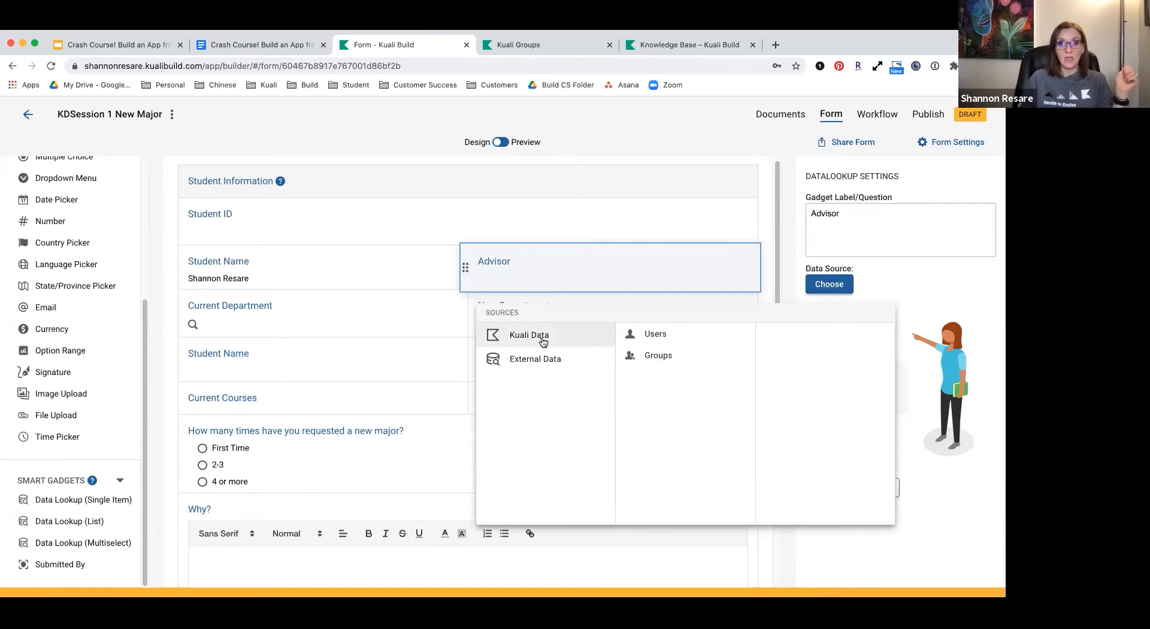
left_click(655, 341)
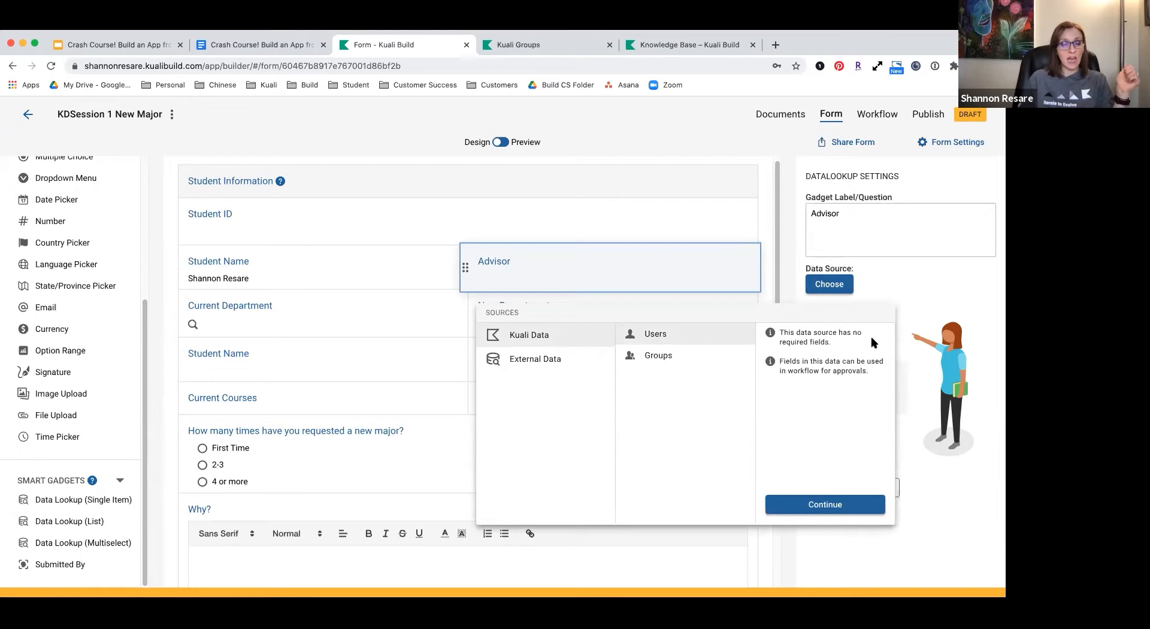
left_click(834, 506)
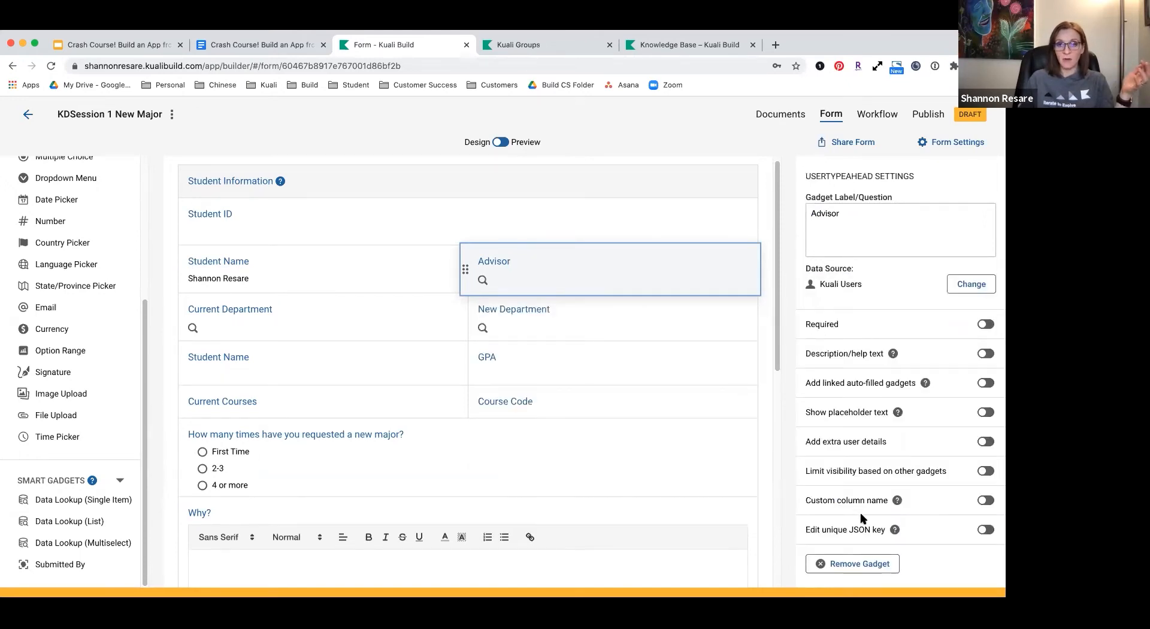
Step: Try out the Advisor lookup by browsing its user list and searching for a user by first name, without choosing anyone
left_click(548, 284)
scroll(546, 431, "down", 5)
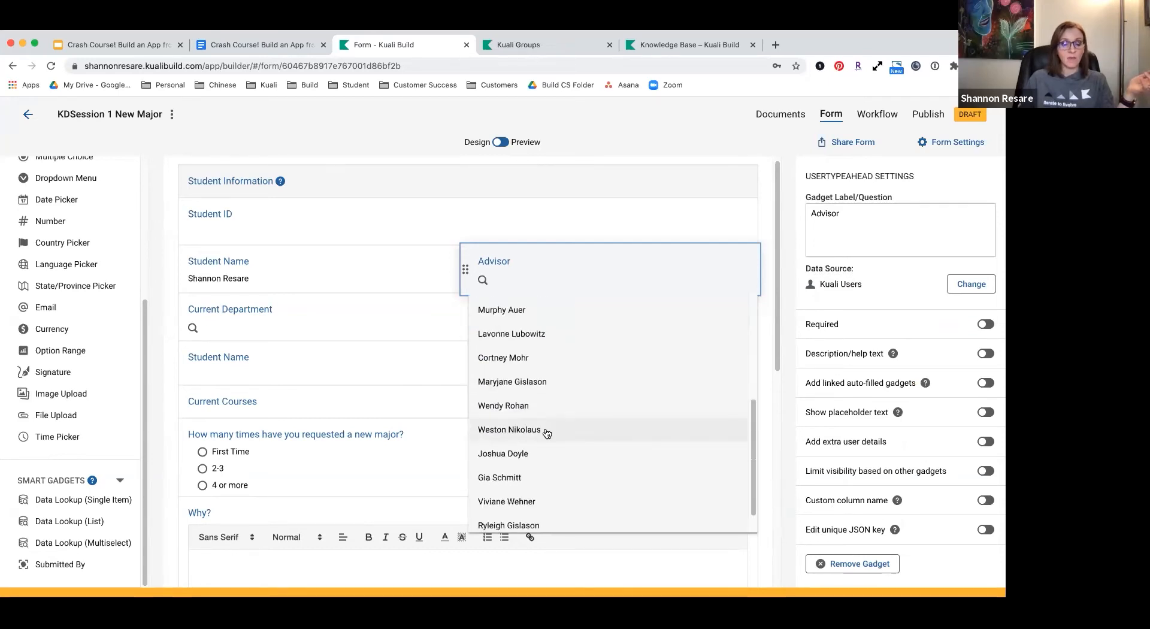
scroll(531, 372, "up", 8)
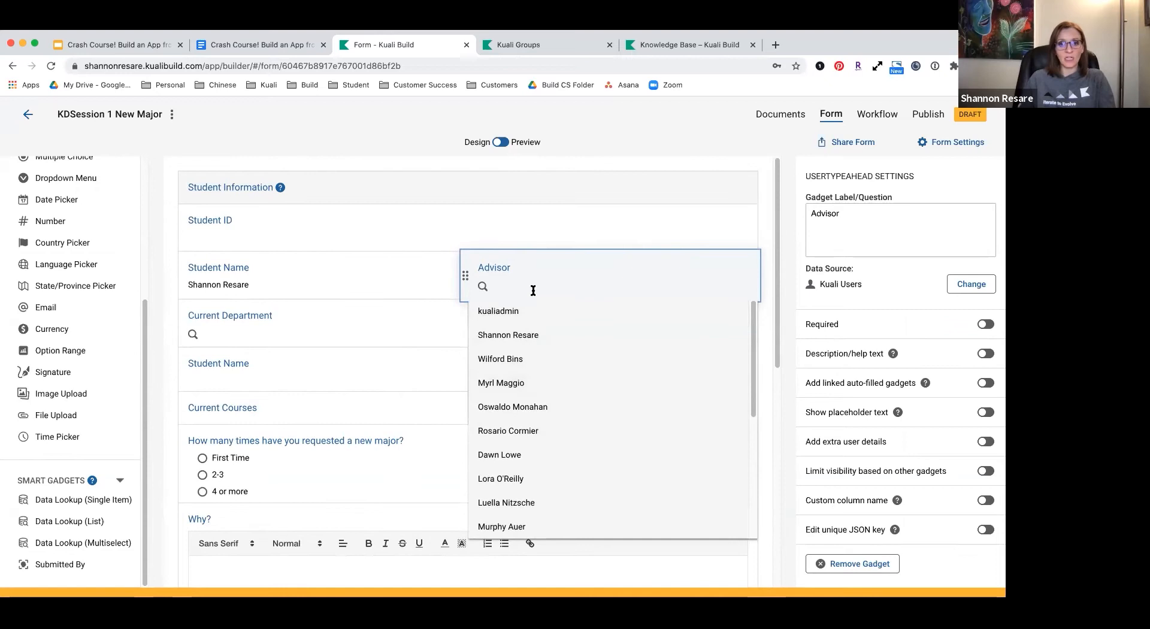
type("dawn")
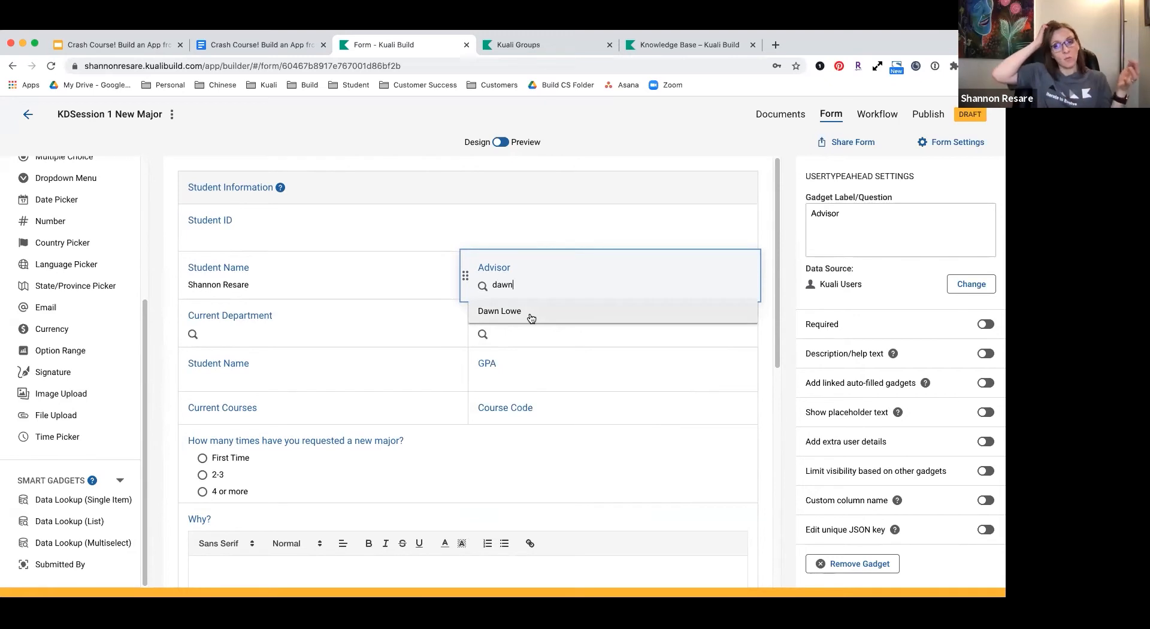
left_click(767, 223)
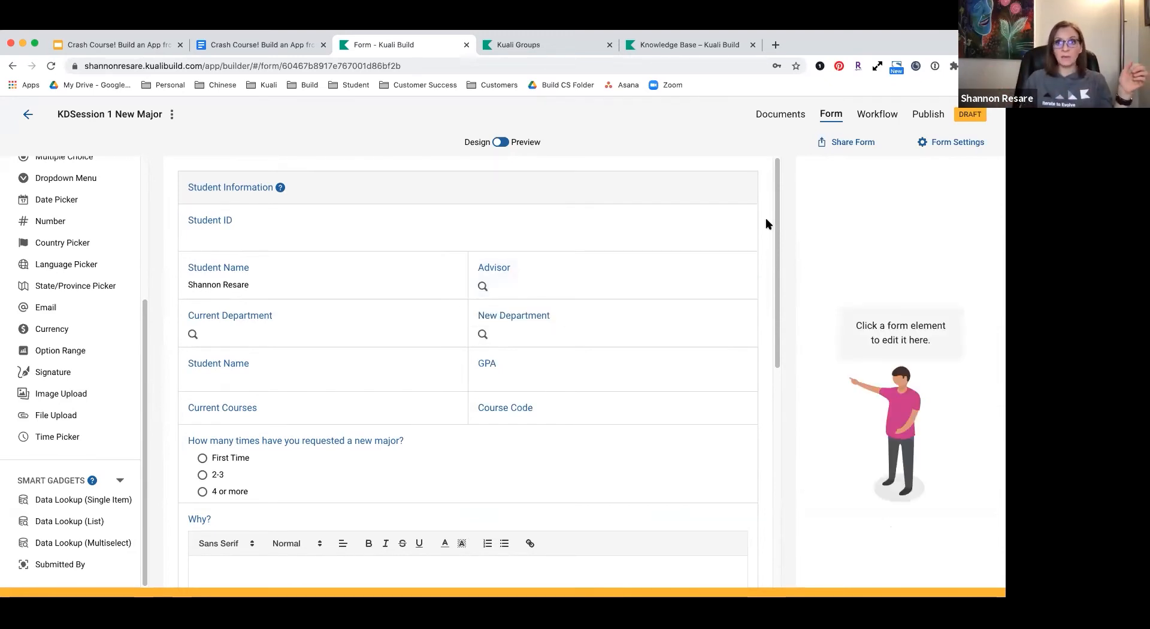
Step: Add an Approval step to the app's workflow, placed between the form submission and the end
left_click(883, 119)
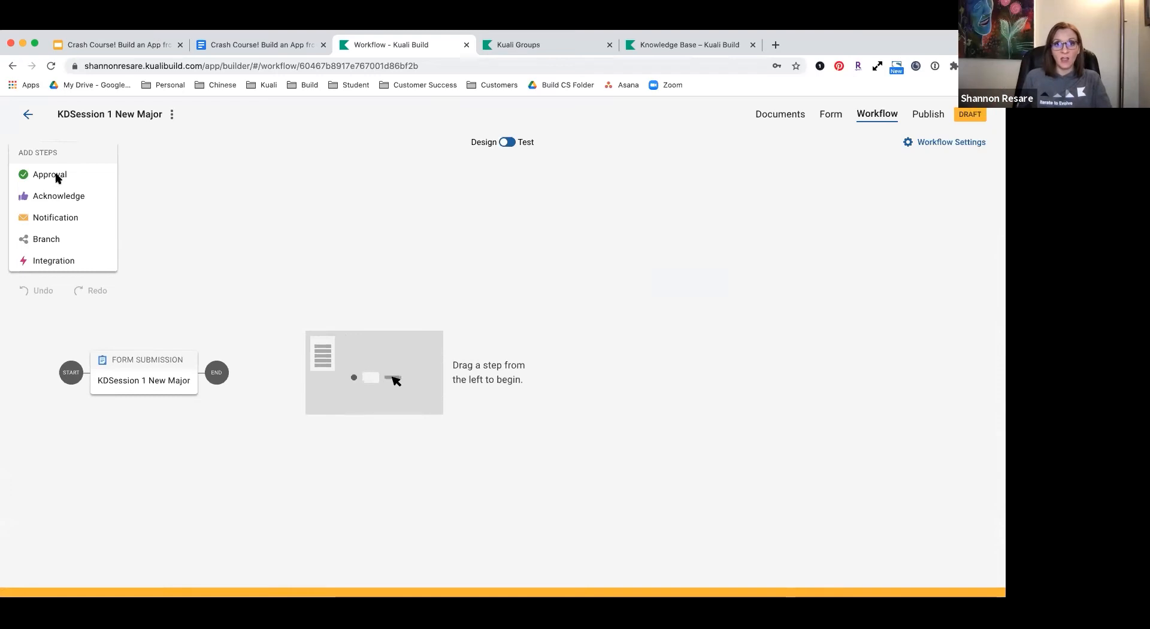
left_click_drag(57, 176, 208, 390)
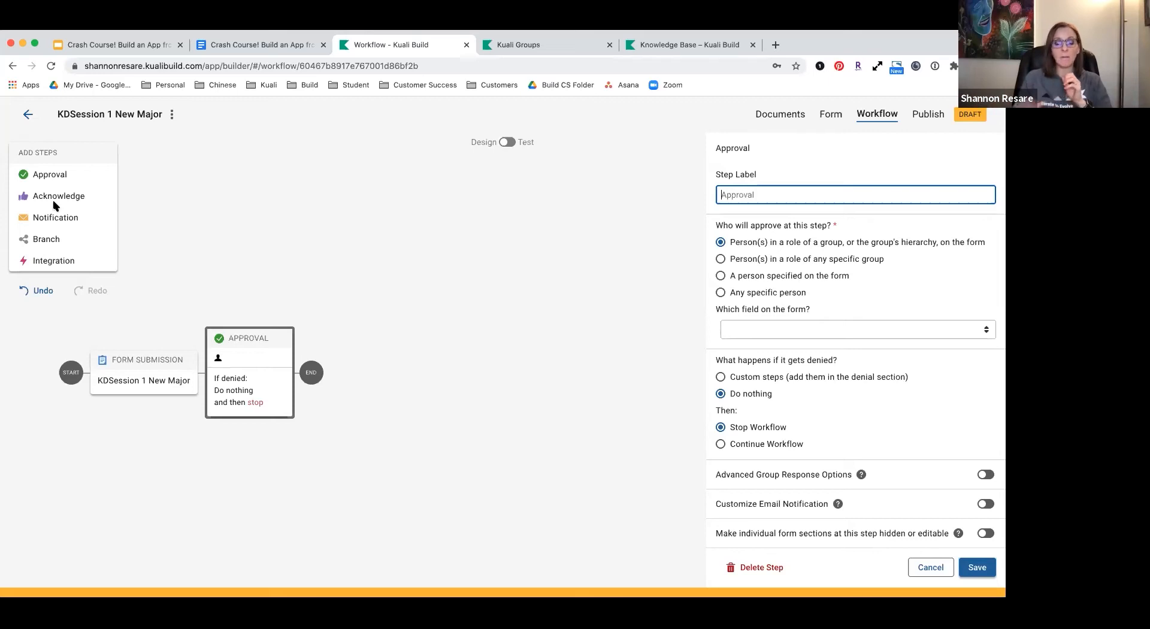
left_click(187, 234)
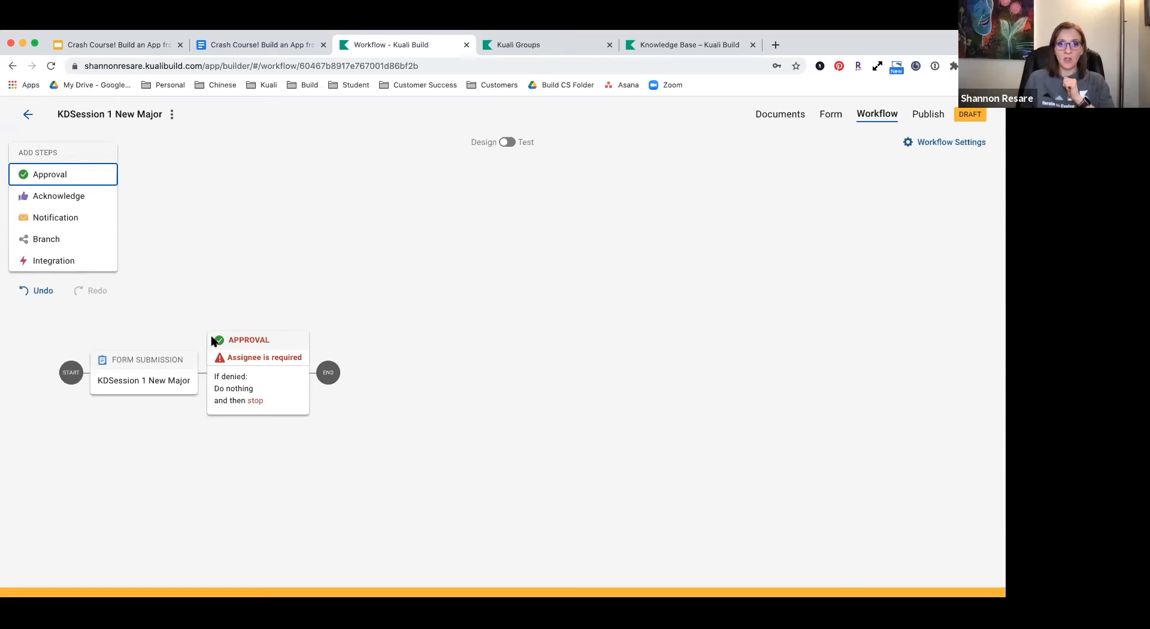
Step: Open the settings of the new Approval step and label it Advisor Approval
left_click(259, 346)
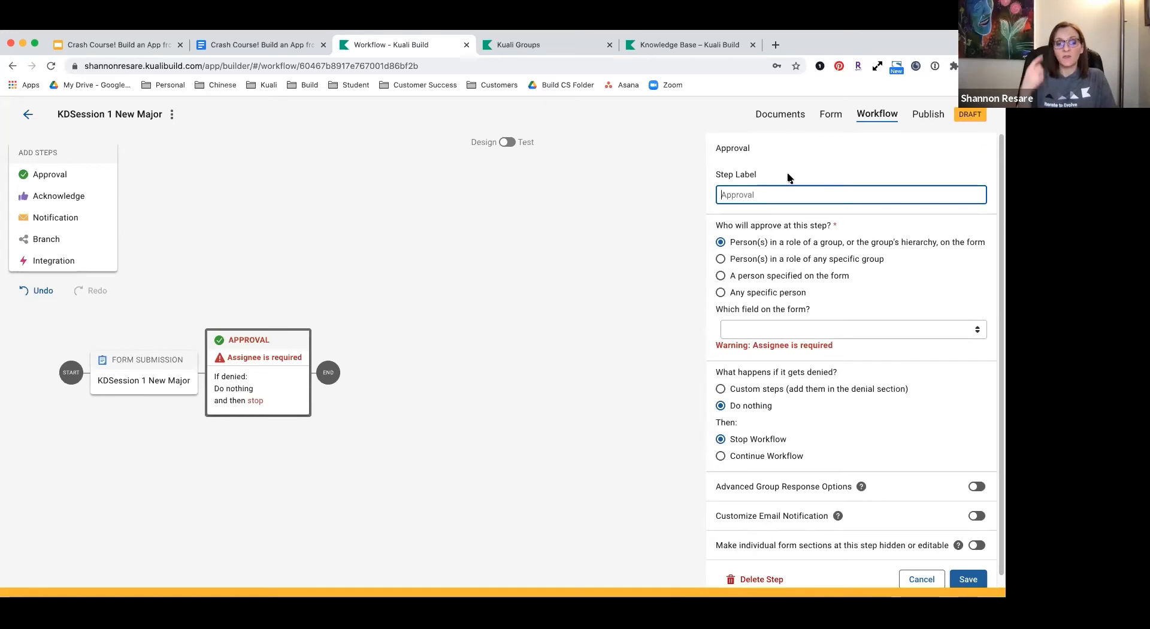
type("Advisory A")
key("BackSpace")
key("BackSpace")
key("BackSpace")
key("Down")
key("Return")
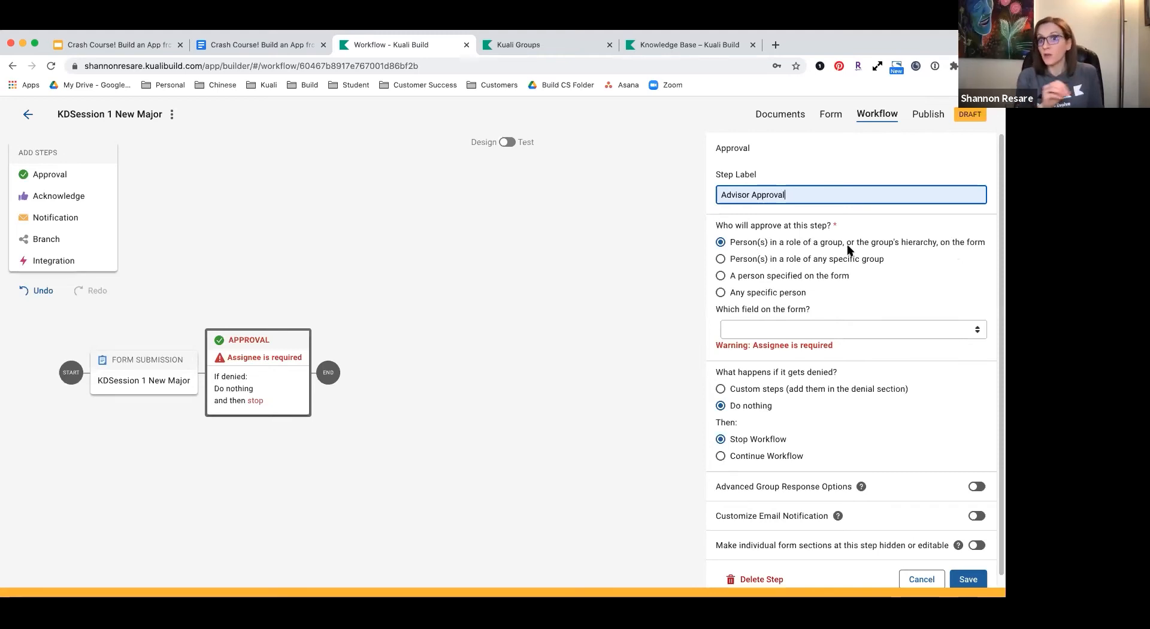
Step: Try assigning the approval to the Departments - Department Chair role of the form's New Department field
left_click(850, 329)
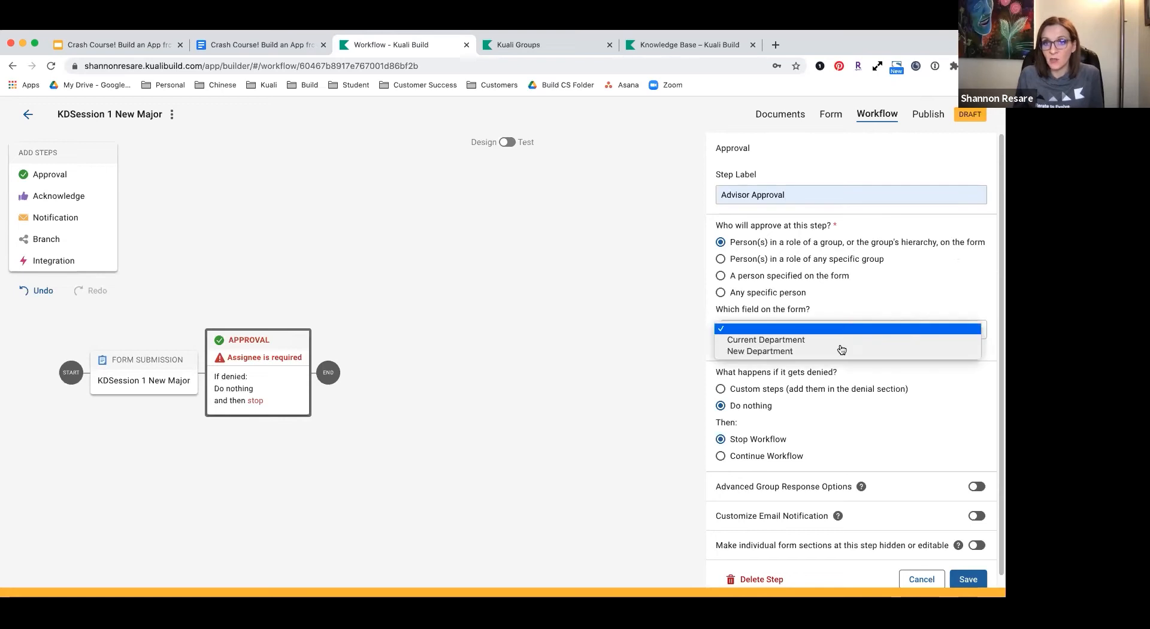
left_click(841, 351)
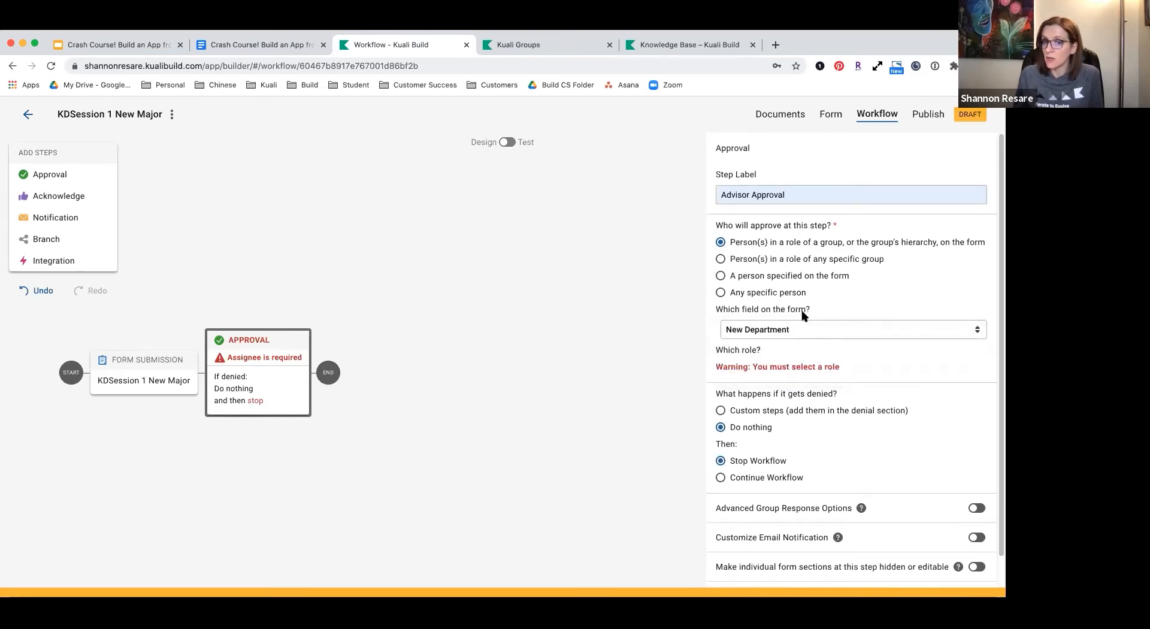
left_click(790, 370)
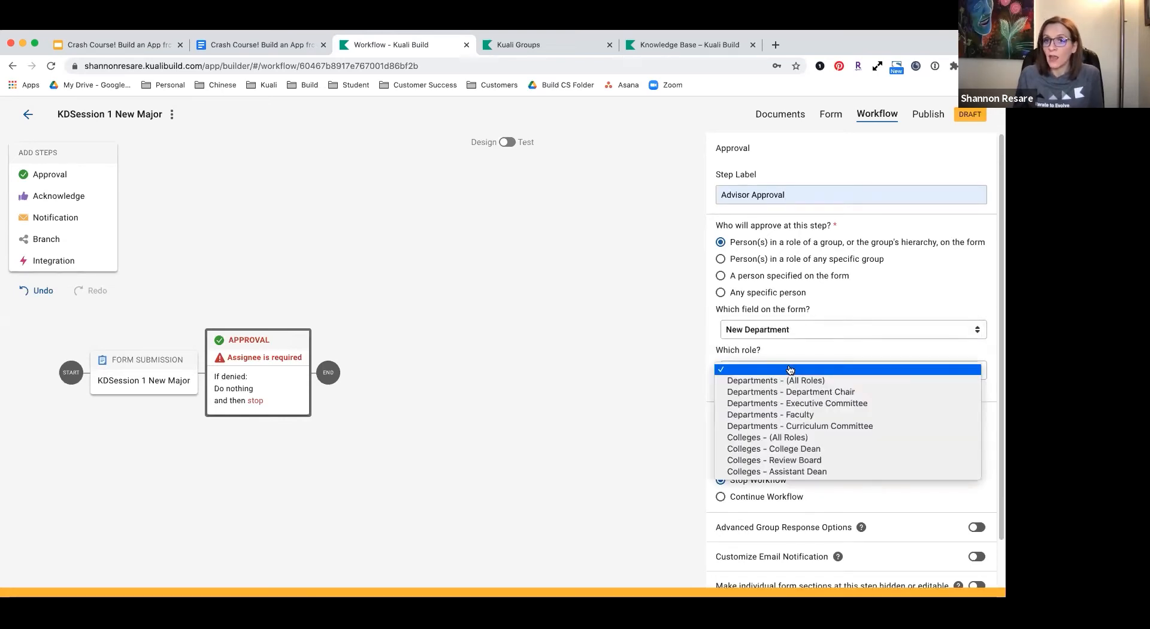
left_click(850, 392)
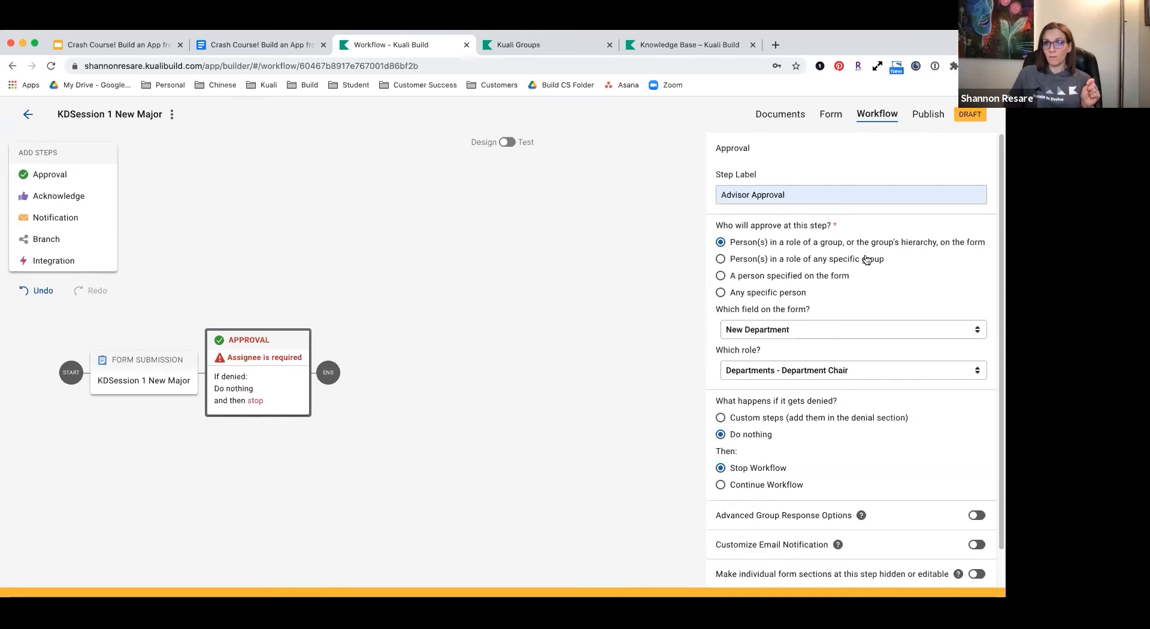
Step: Try the specific-group and specific-person approver options, picking a user by first name and removing that user again
left_click(720, 259)
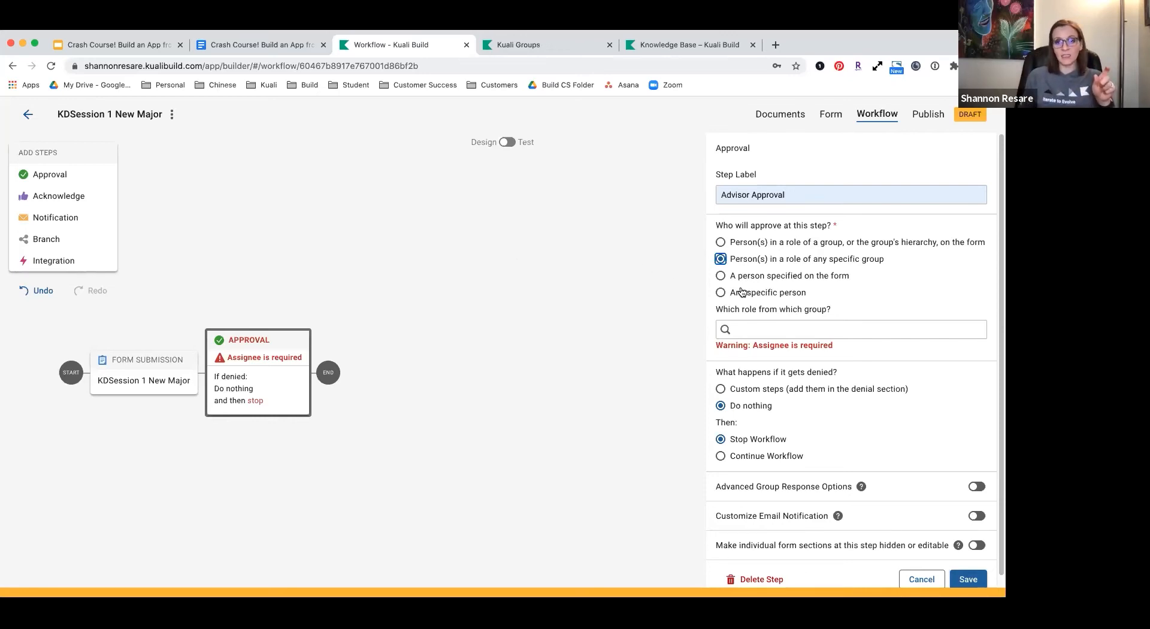
left_click(723, 293)
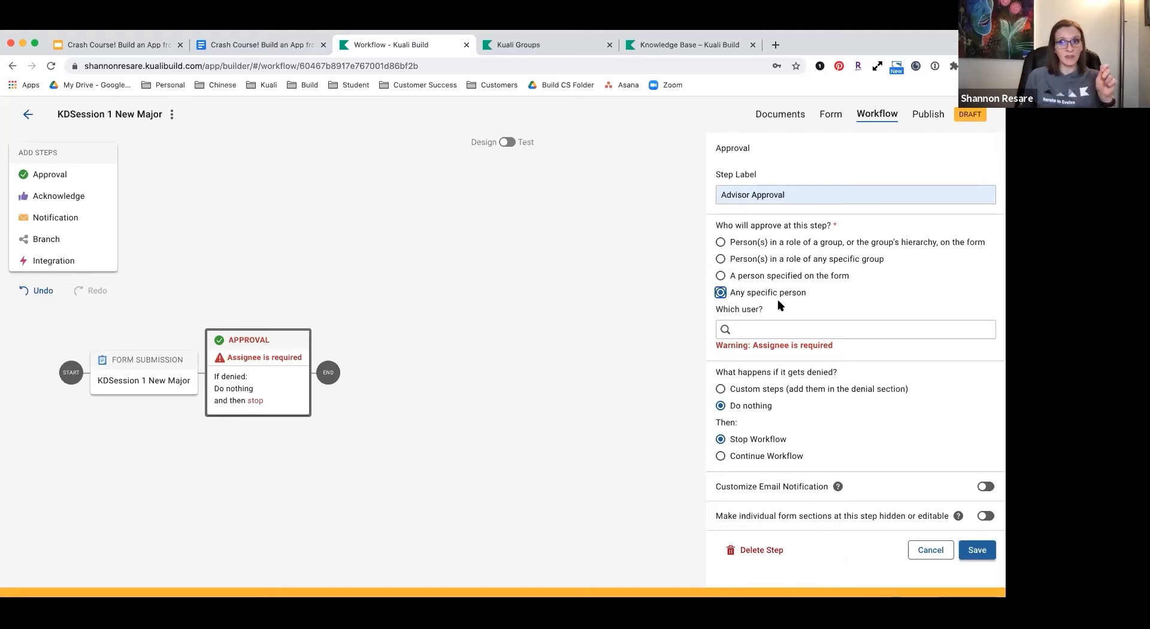
left_click(774, 331)
type("shannon")
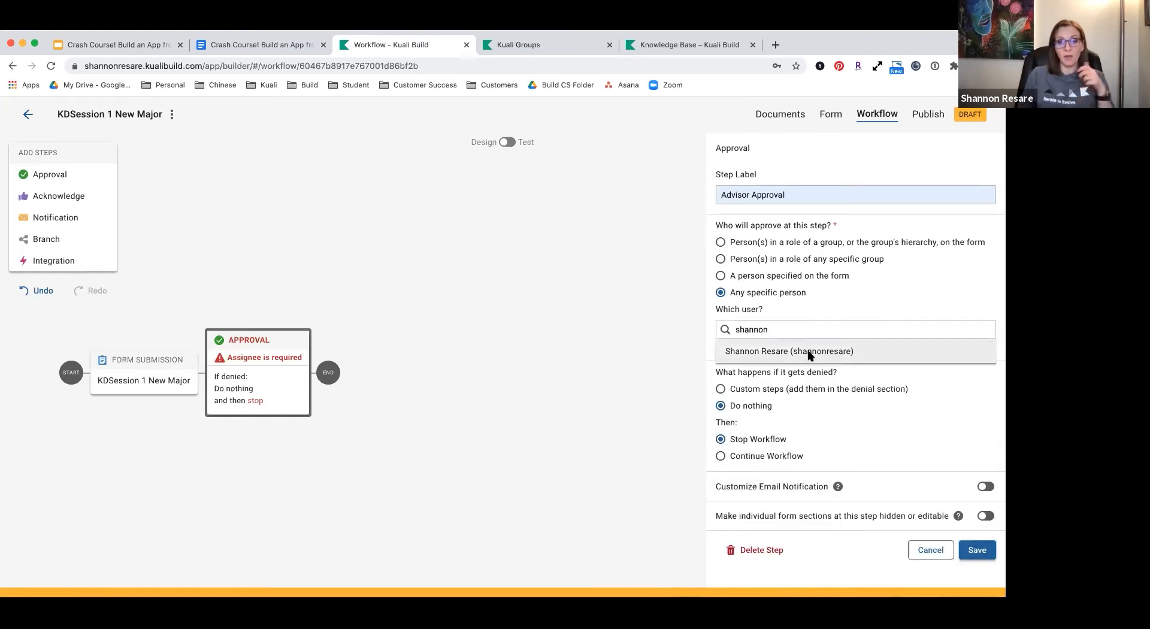
left_click(808, 356)
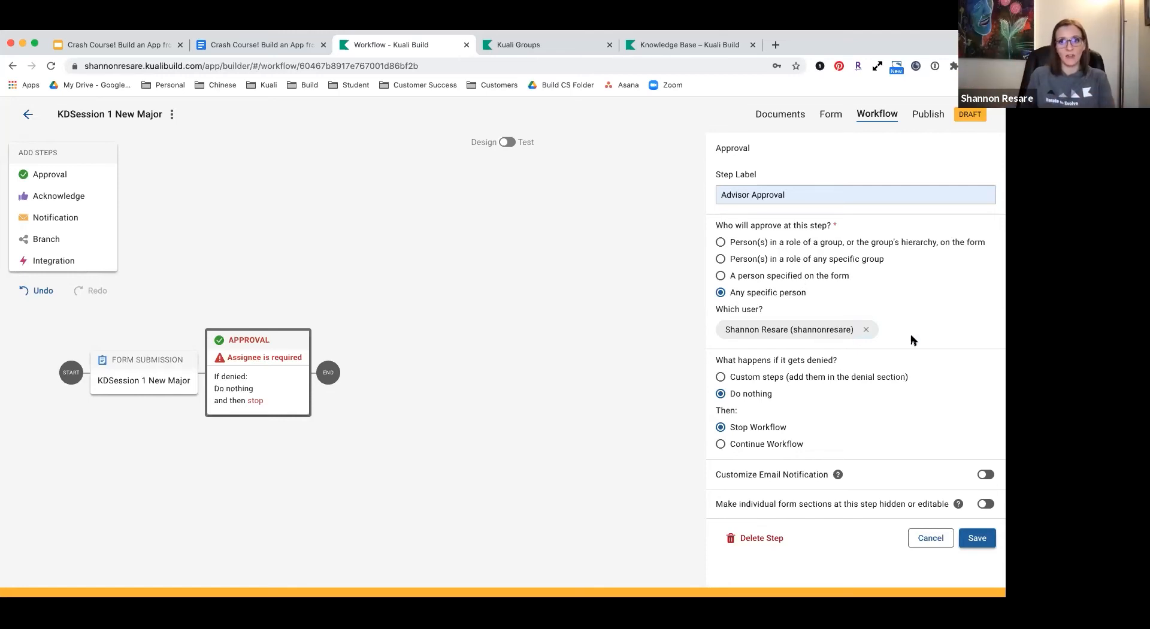
left_click(866, 330)
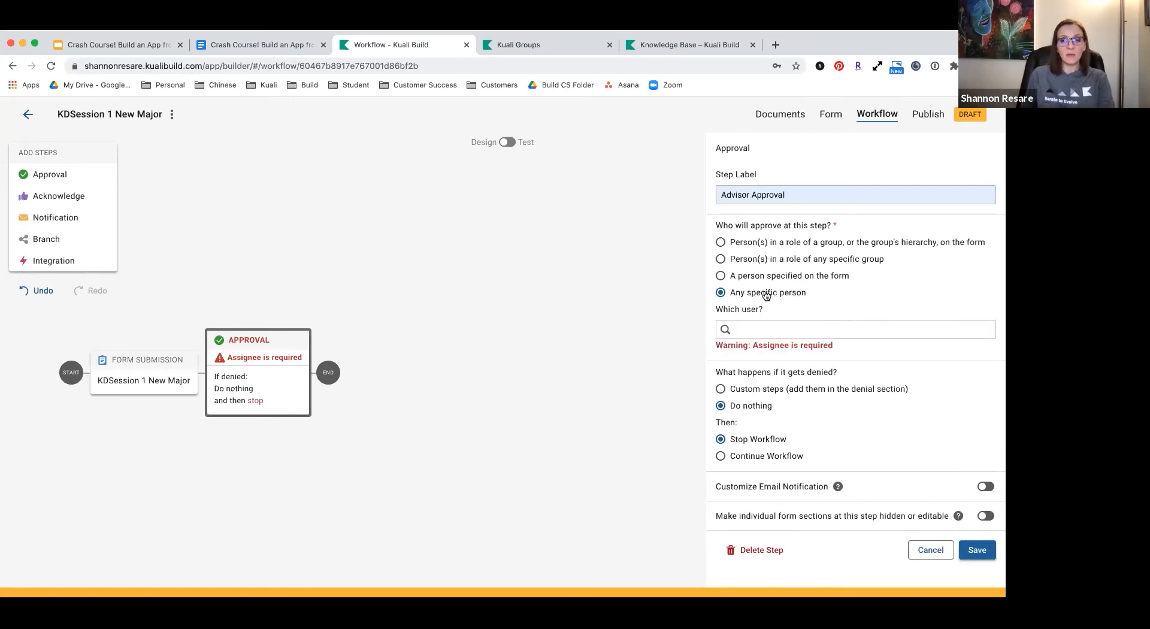
Step: Assign the approval to a person specified on the form, using the Advisor field, and save the step
left_click(722, 276)
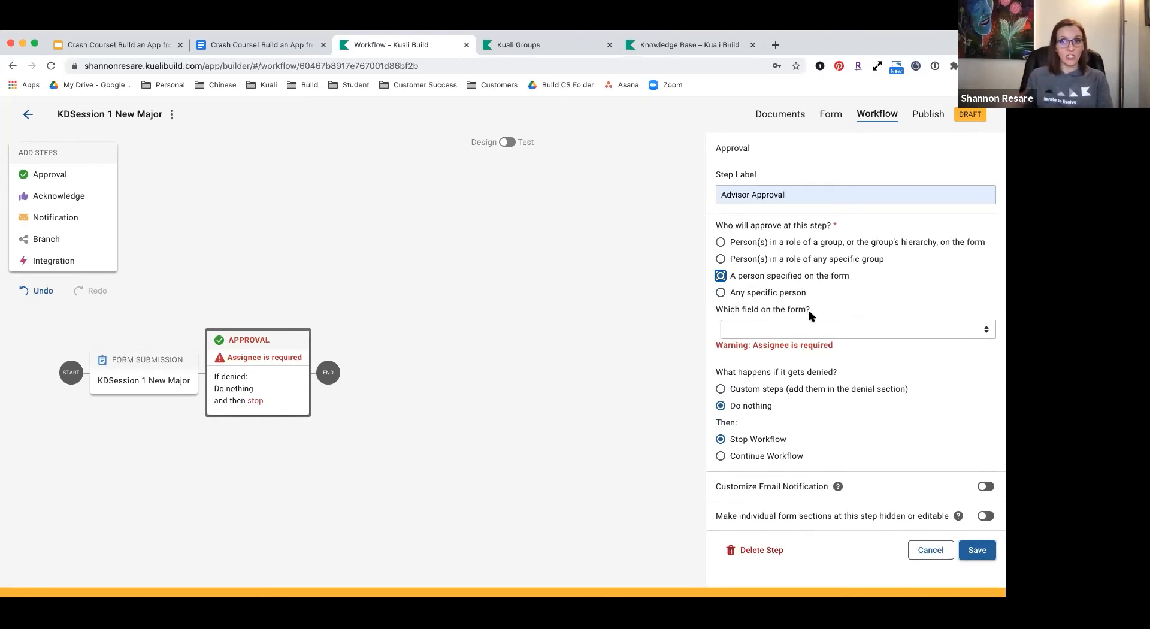
left_click(811, 329)
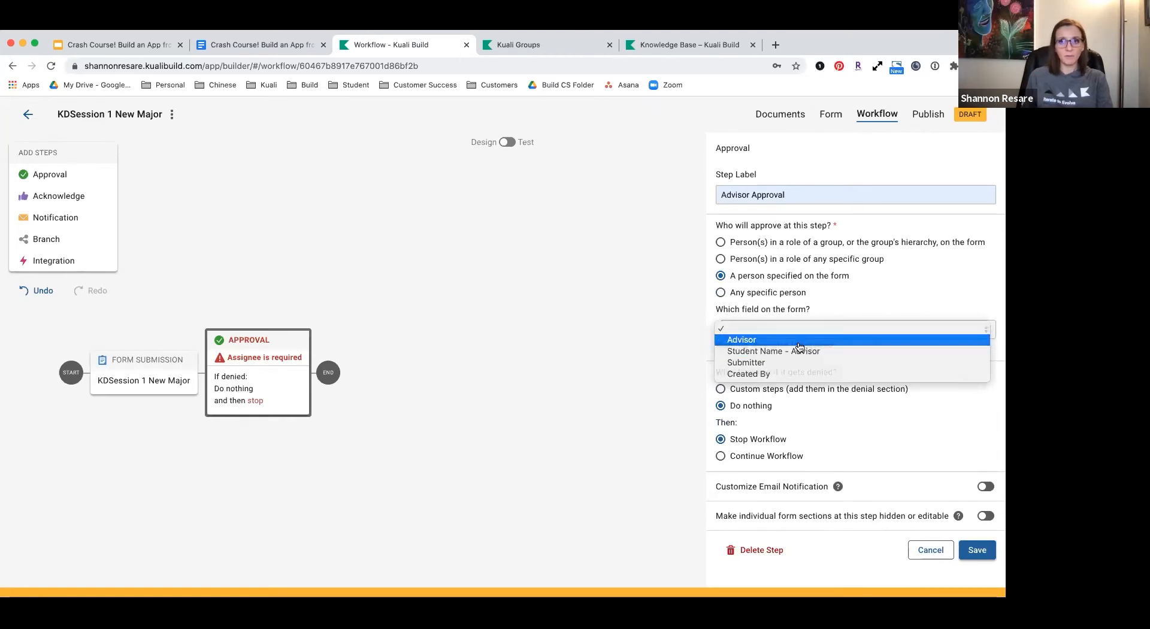
left_click(798, 341)
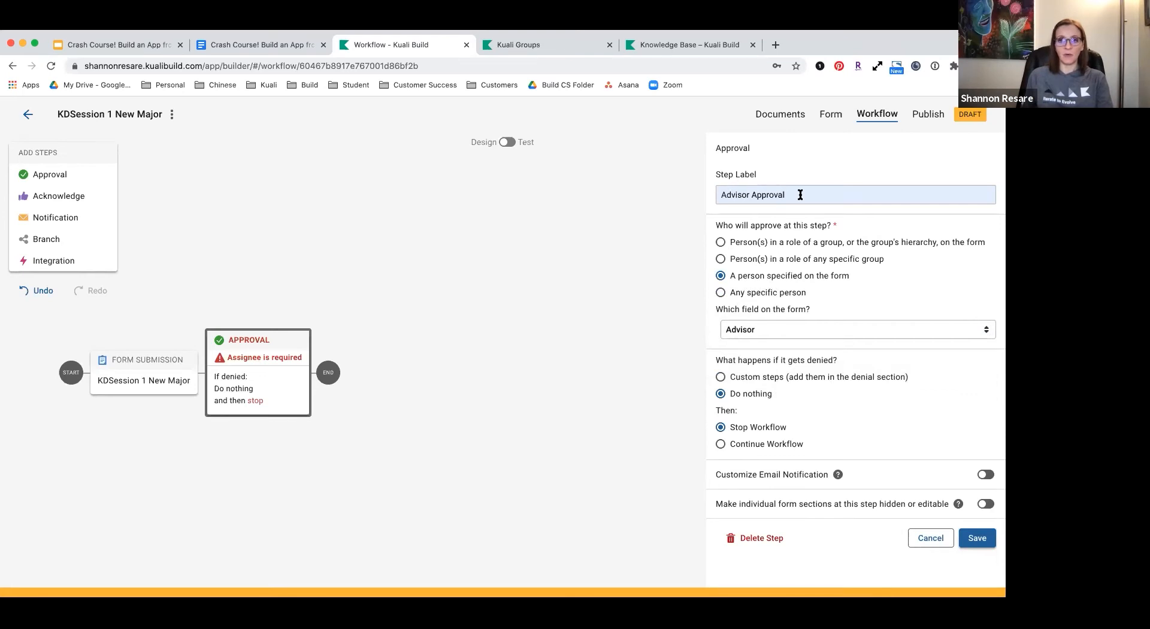
left_click_drag(800, 195, 717, 195)
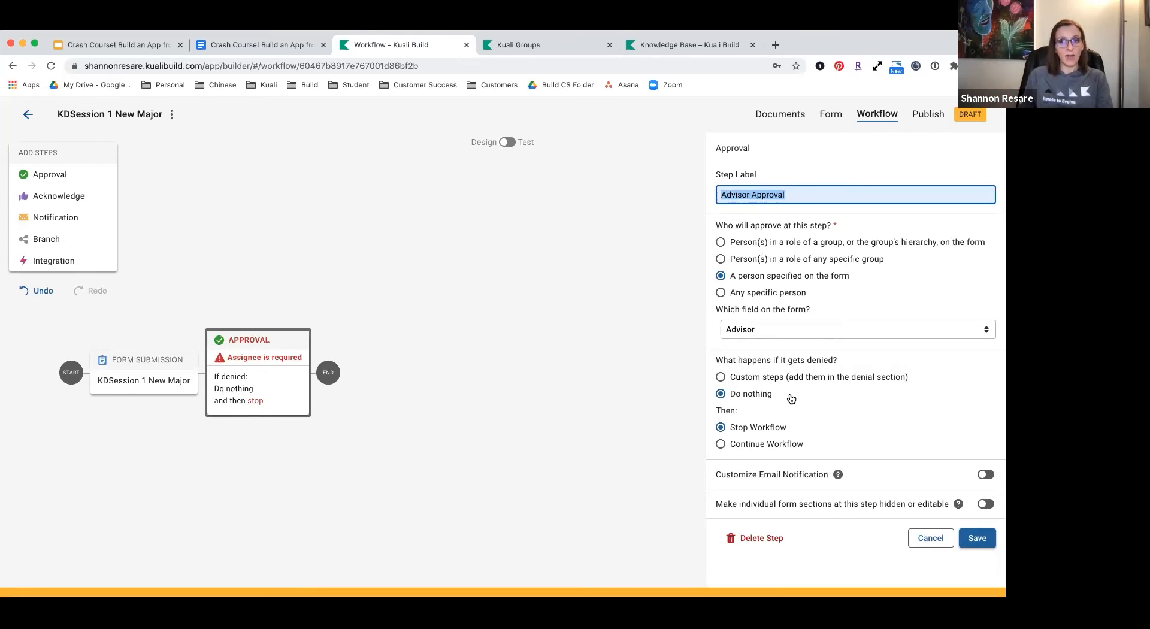
left_click(978, 539)
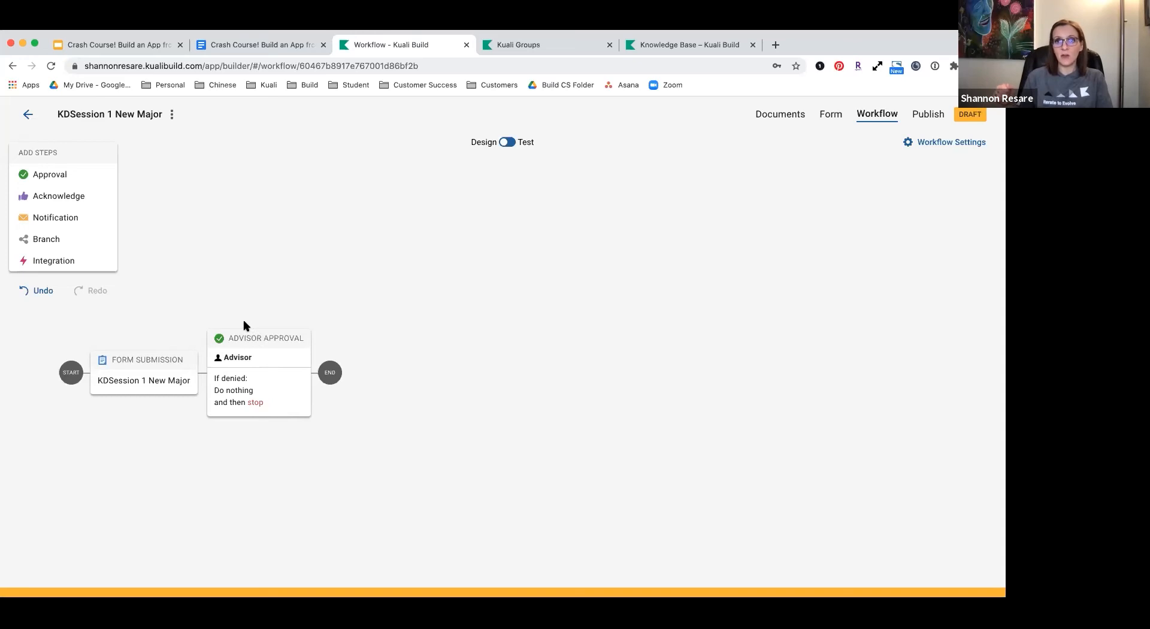
Step: Add a Notification step between Advisor Approval and the end, and label it Submitter Approval Notification
left_click(54, 218)
left_click_drag(54, 218, 325, 372)
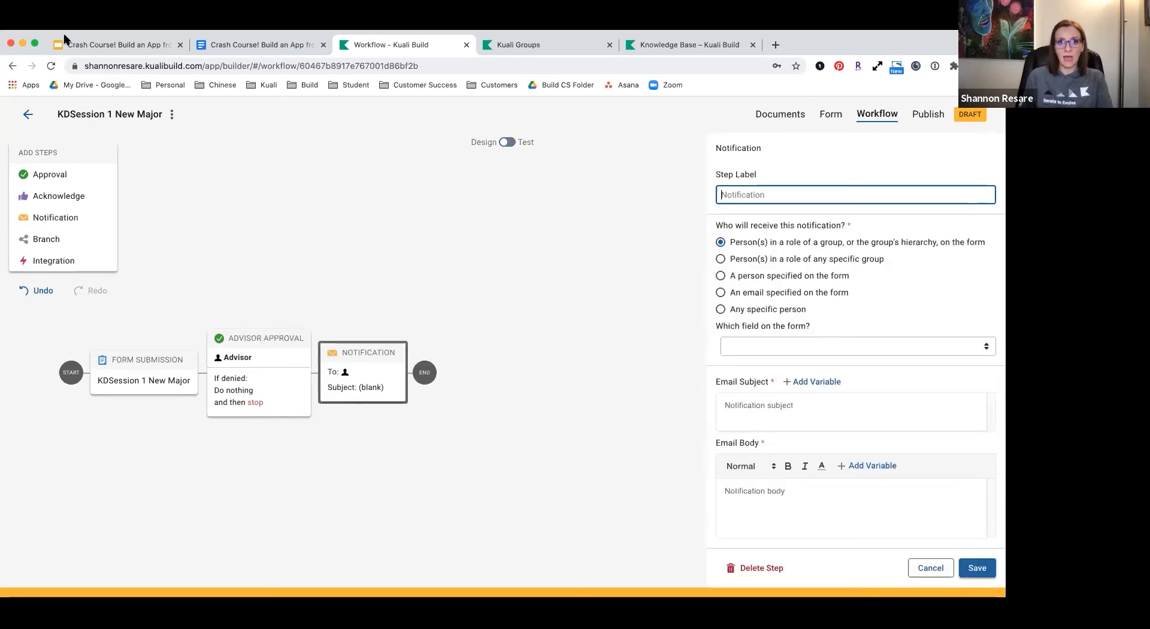
left_click(783, 194)
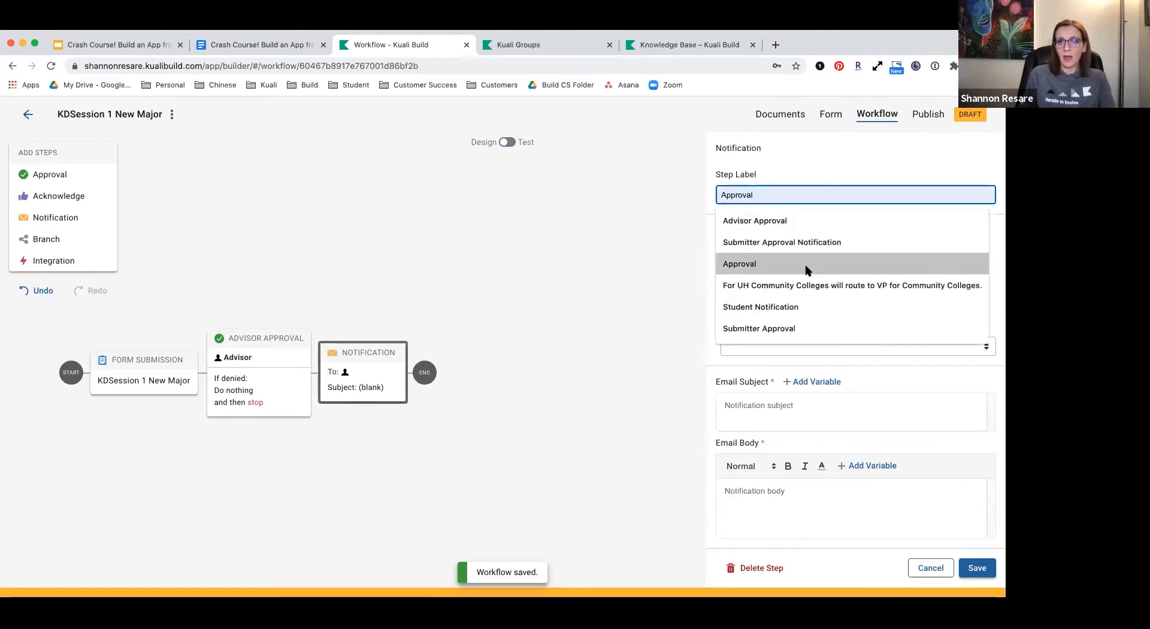
left_click(807, 248)
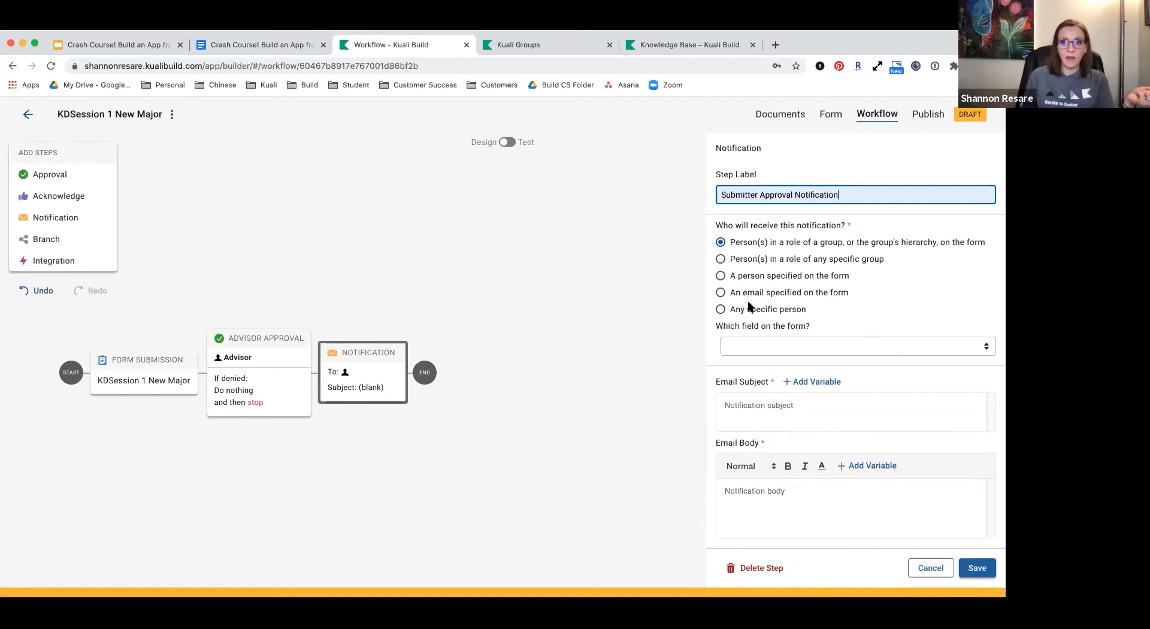
Step: Address the notification to the Submitter as a person specified on the form, with the email subject "Your Request is Approved"
left_click(721, 276)
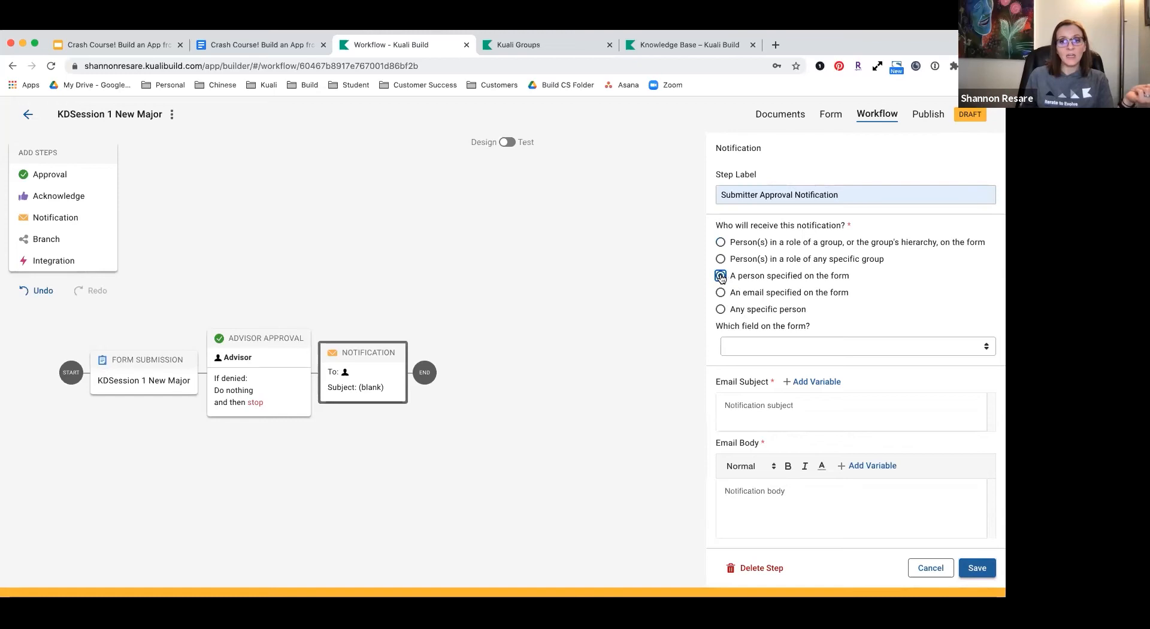
left_click(788, 346)
left_click(793, 378)
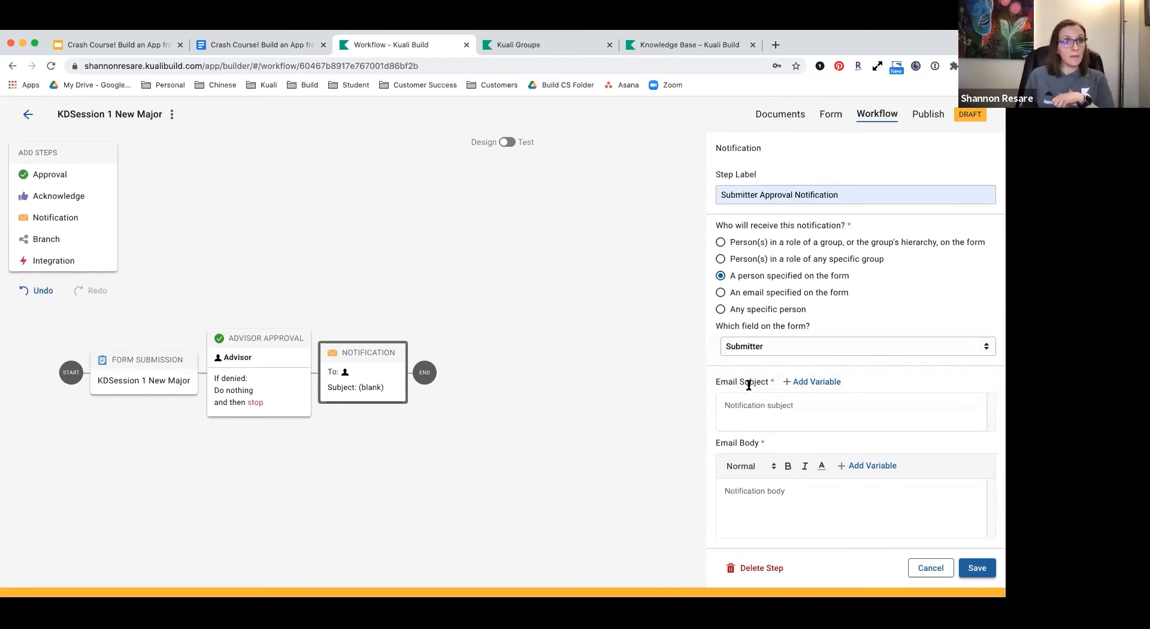
type("Y")
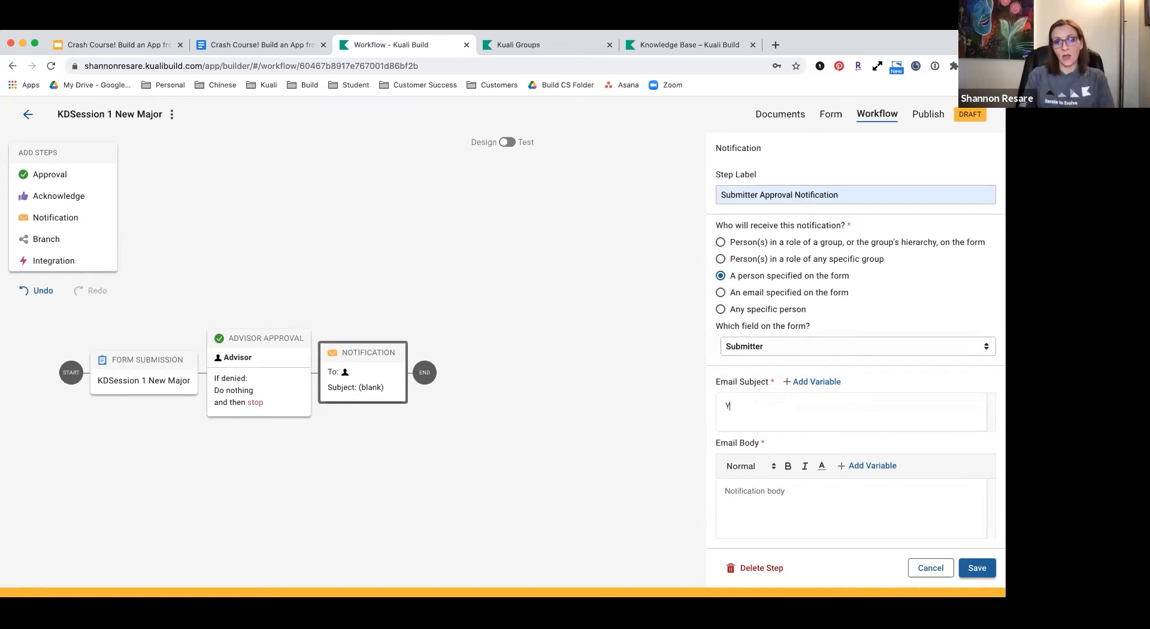
type("our Request is Approved")
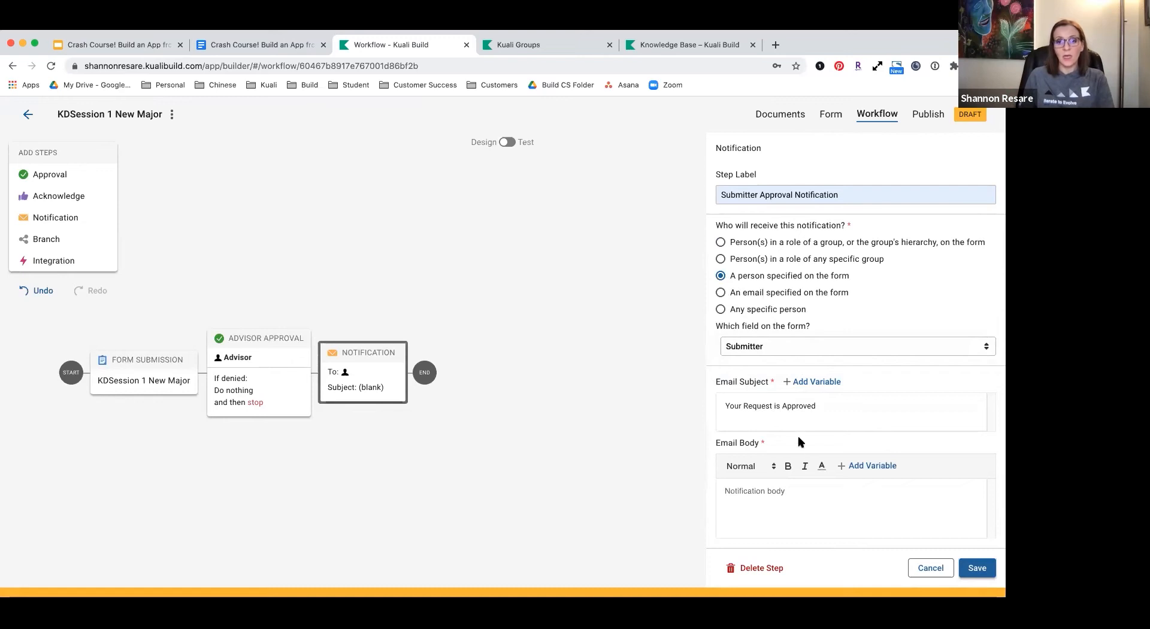
Step: Write the email body on three lines: "Your request is approved.", "Thanks-" and "Registrar"
left_click(779, 504)
type("You")
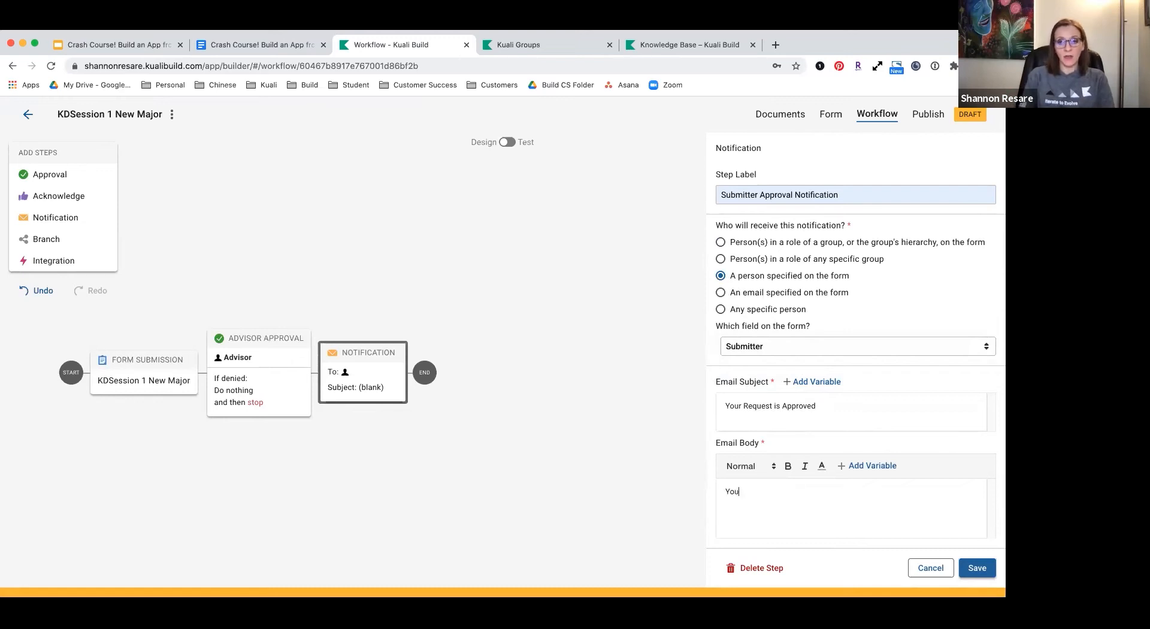
type("r reque")
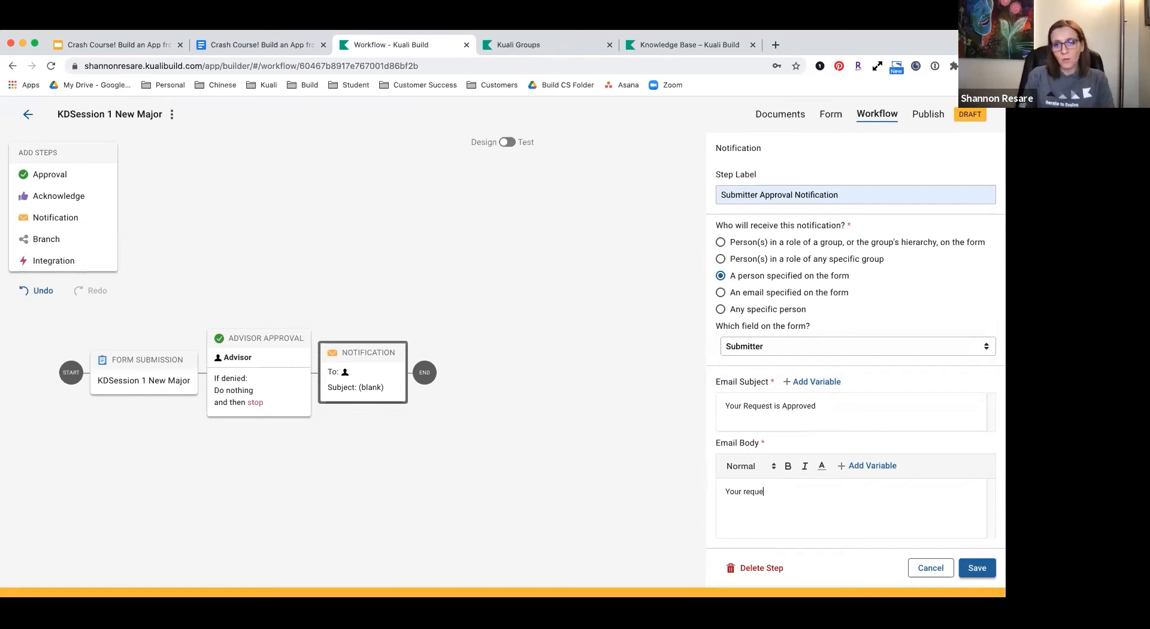
type("st is approved.")
key("Return")
type("Thanks-")
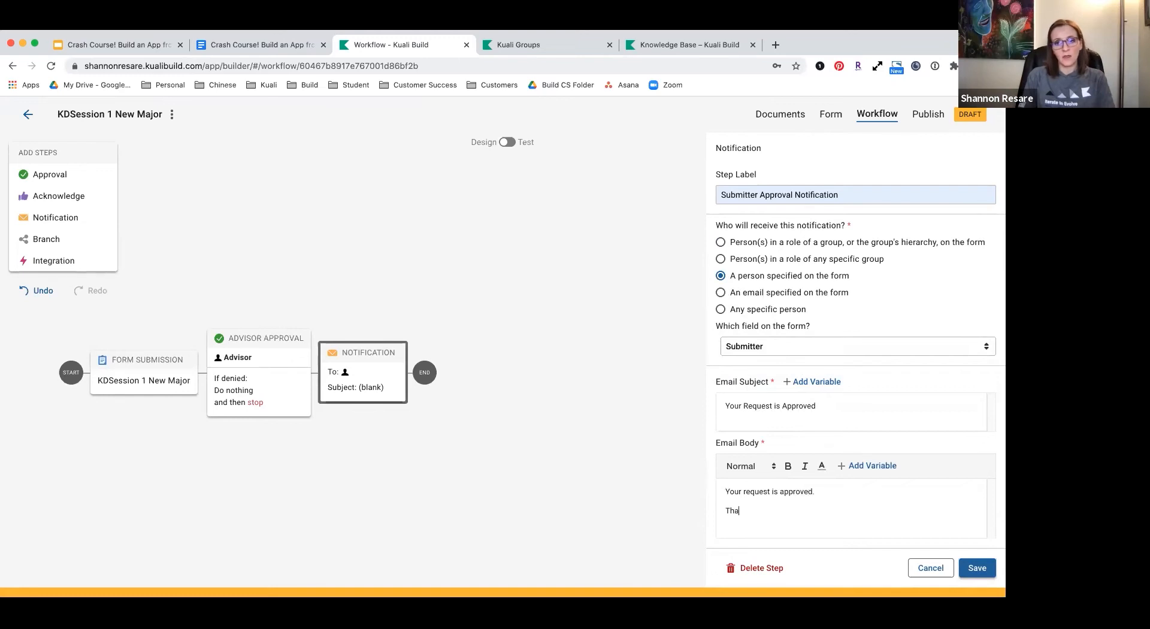
key("Return")
type("Registrar")
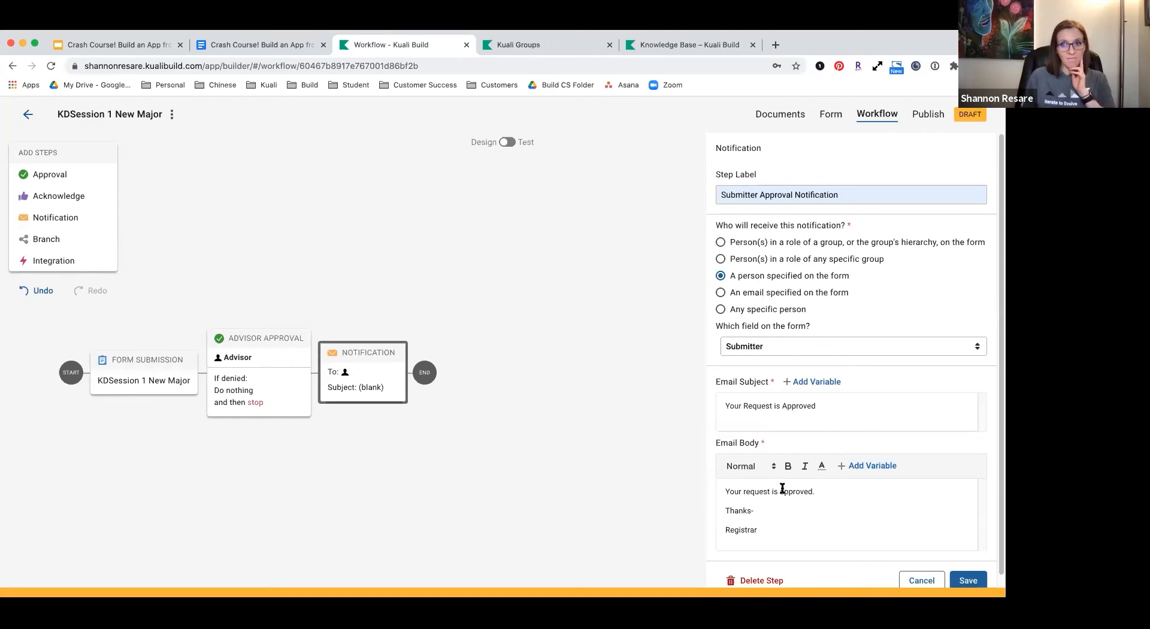
Step: Insert the Student Name - Name variable on a new line above the first sentence of the email body
left_click(725, 491)
key("Return")
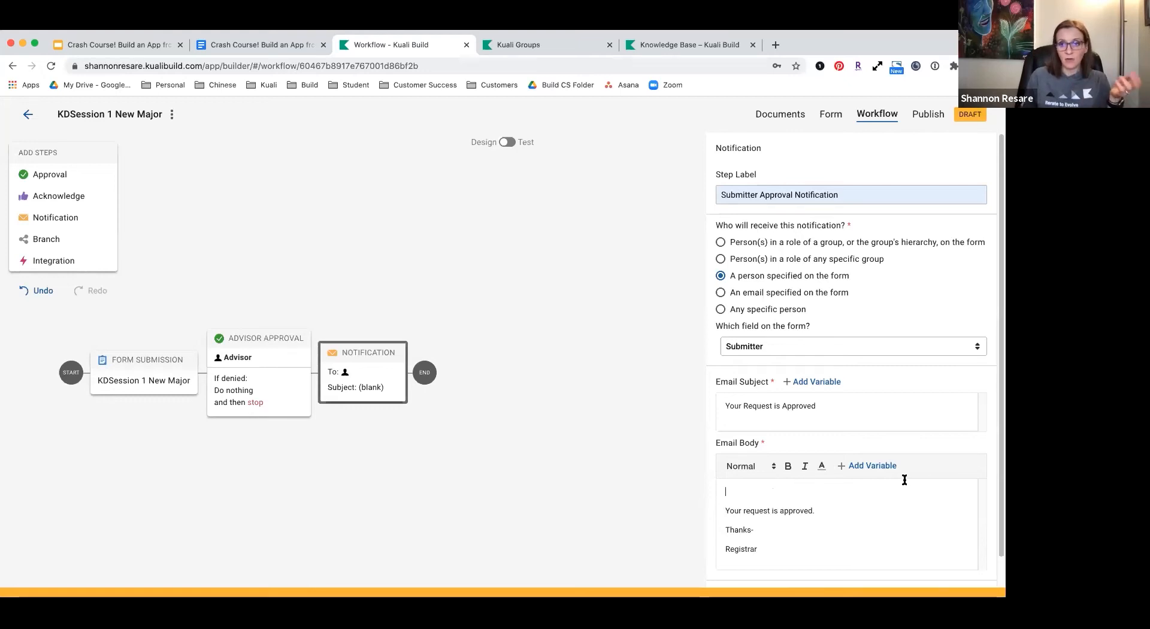
left_click(882, 472)
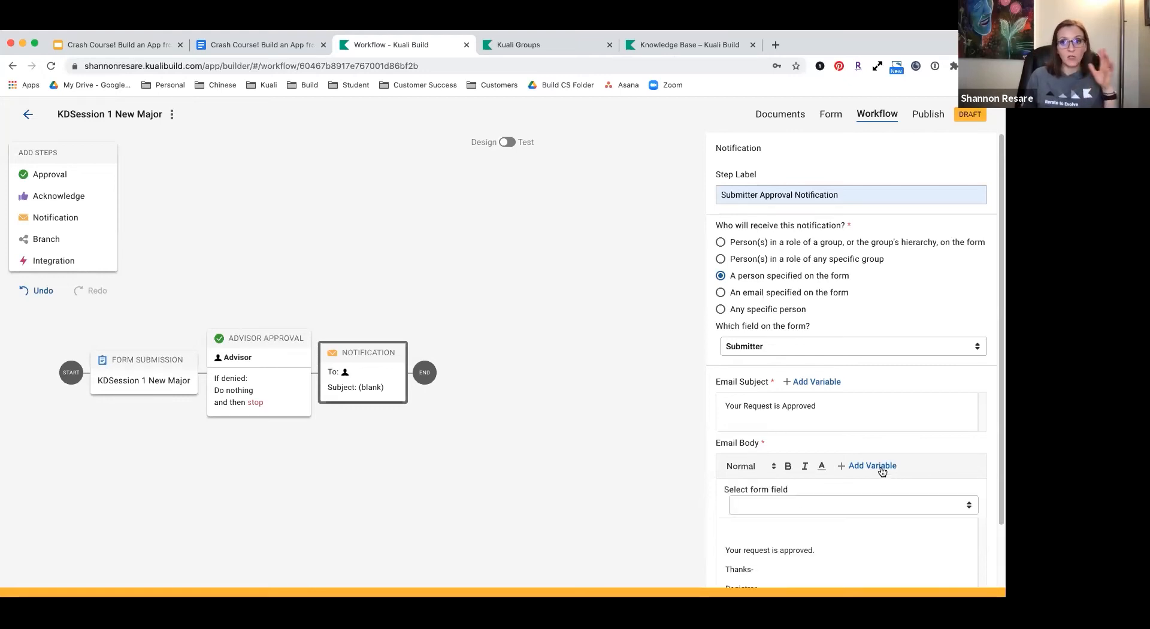
left_click(885, 506)
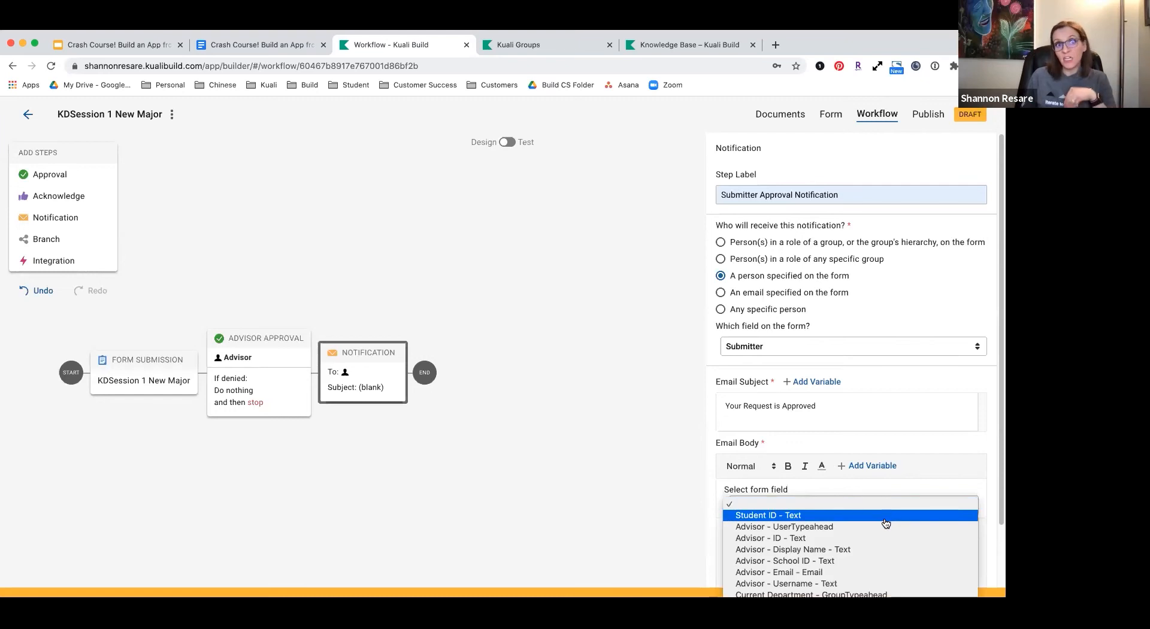
scroll(886, 522, "down", 3)
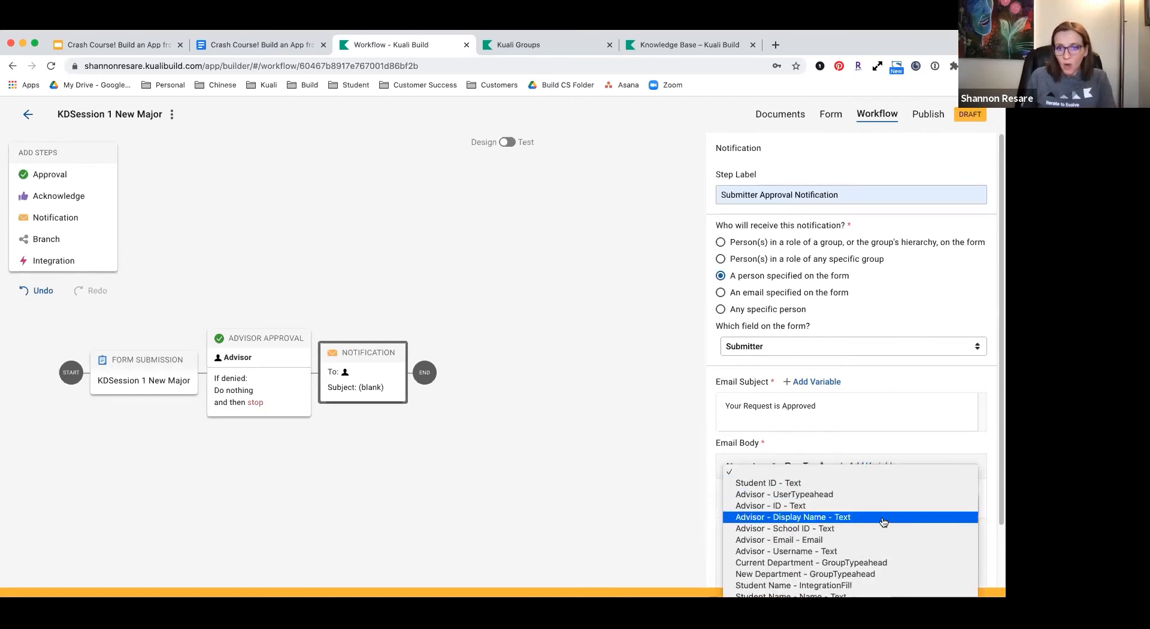
scroll(878, 590, "down", 4)
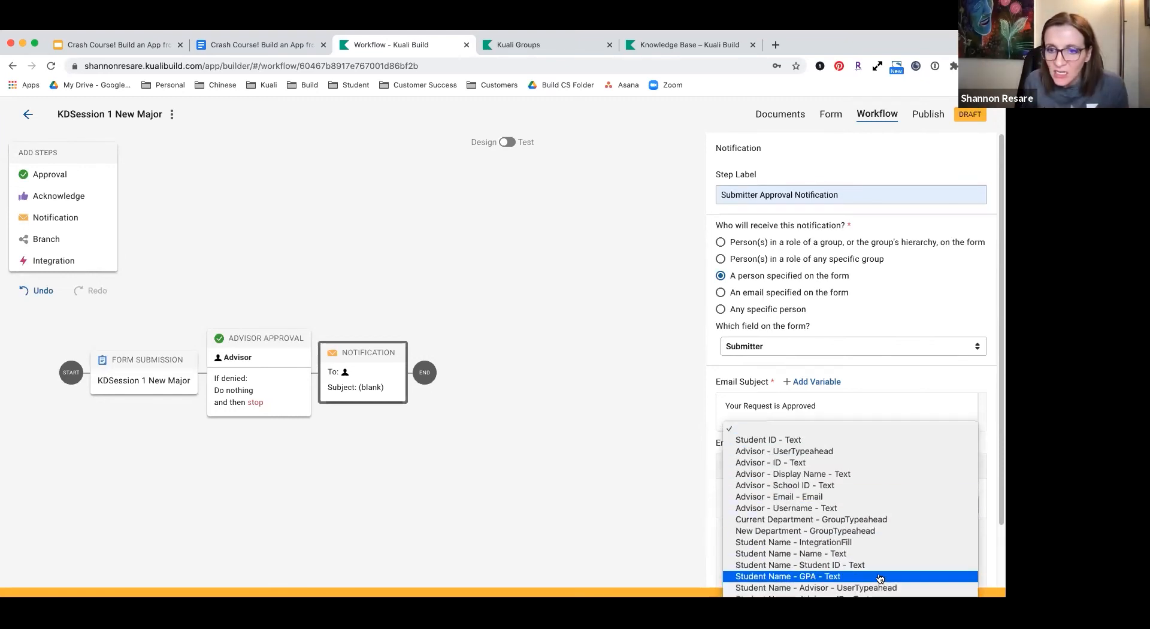
left_click(878, 553)
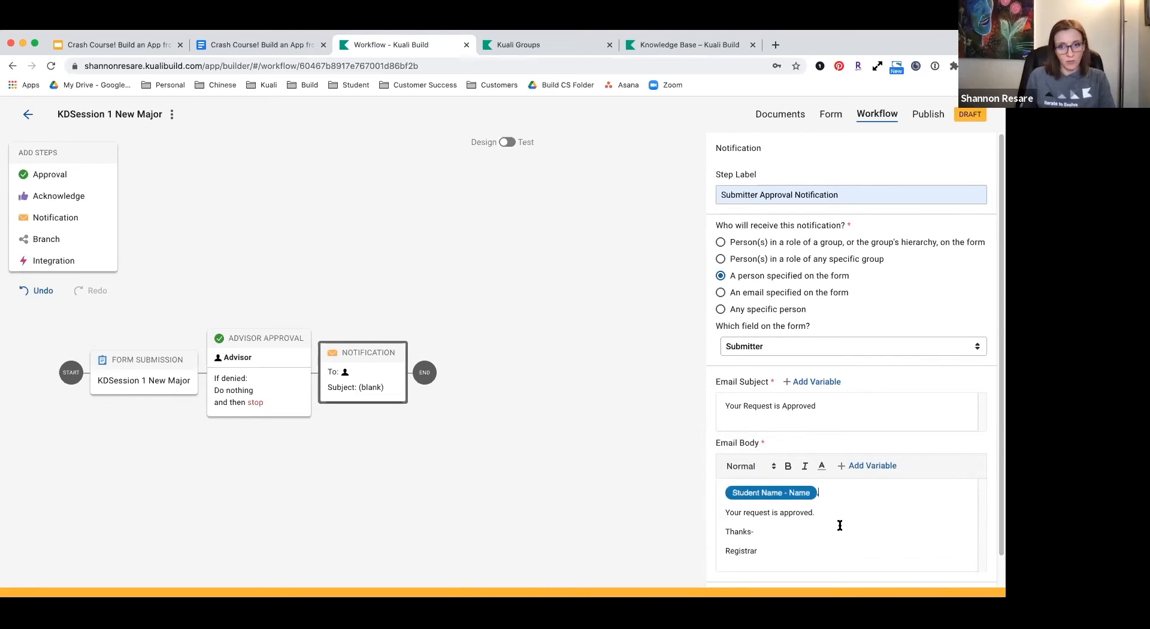
Step: Extend the approval sentence in the email body to read "Your request to change to the department is approved."
left_click(772, 511)
type("to change to the ")
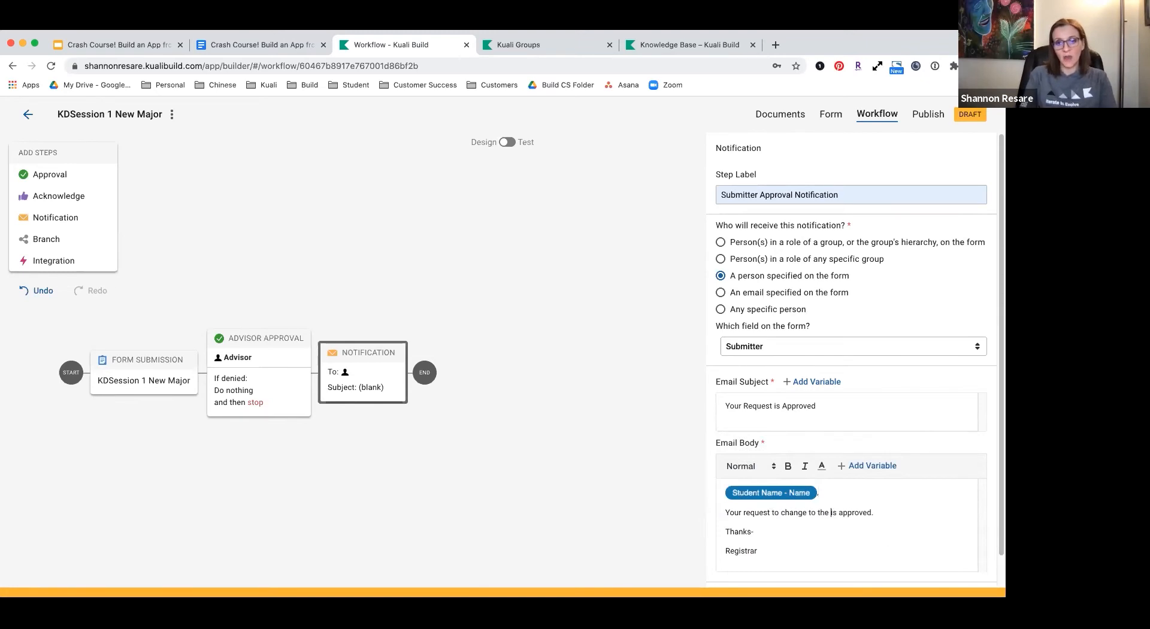
type("departm")
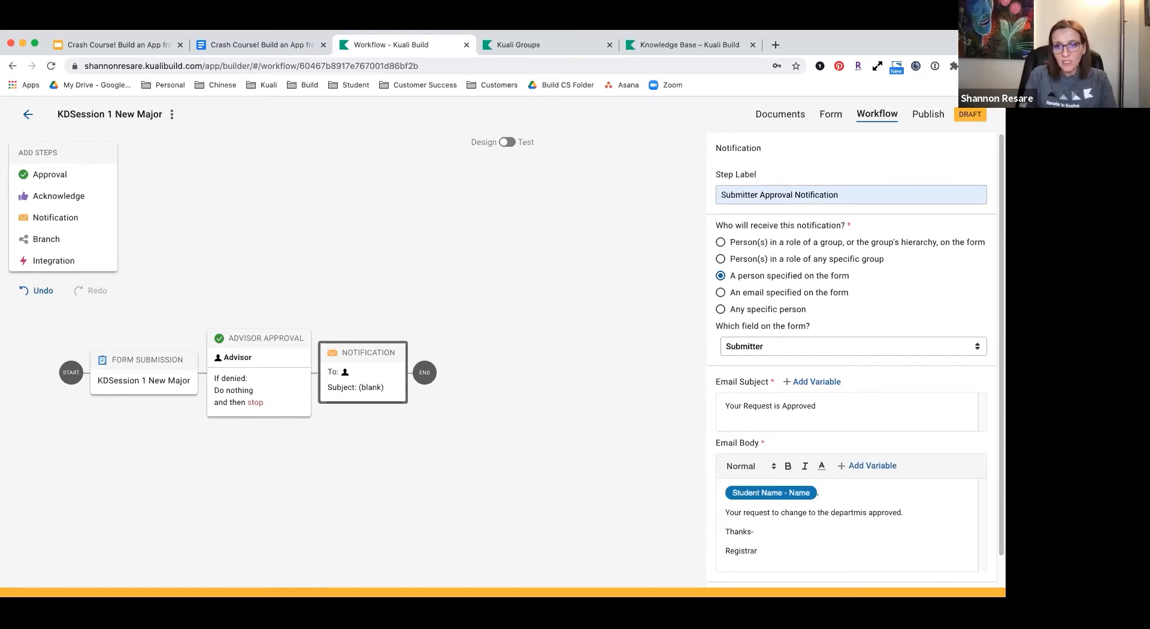
type("ent")
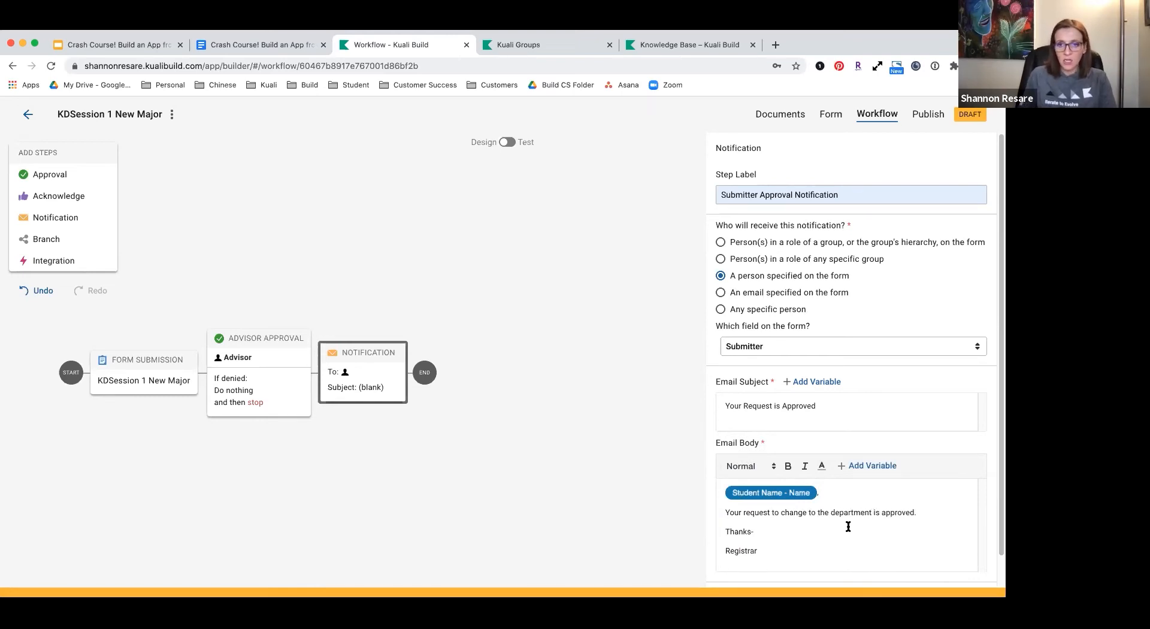
Step: Insert the New Department variable before the word "department" in the email body, separated by a space
left_click(856, 467)
left_click(842, 507)
scroll(847, 537, "down", 2)
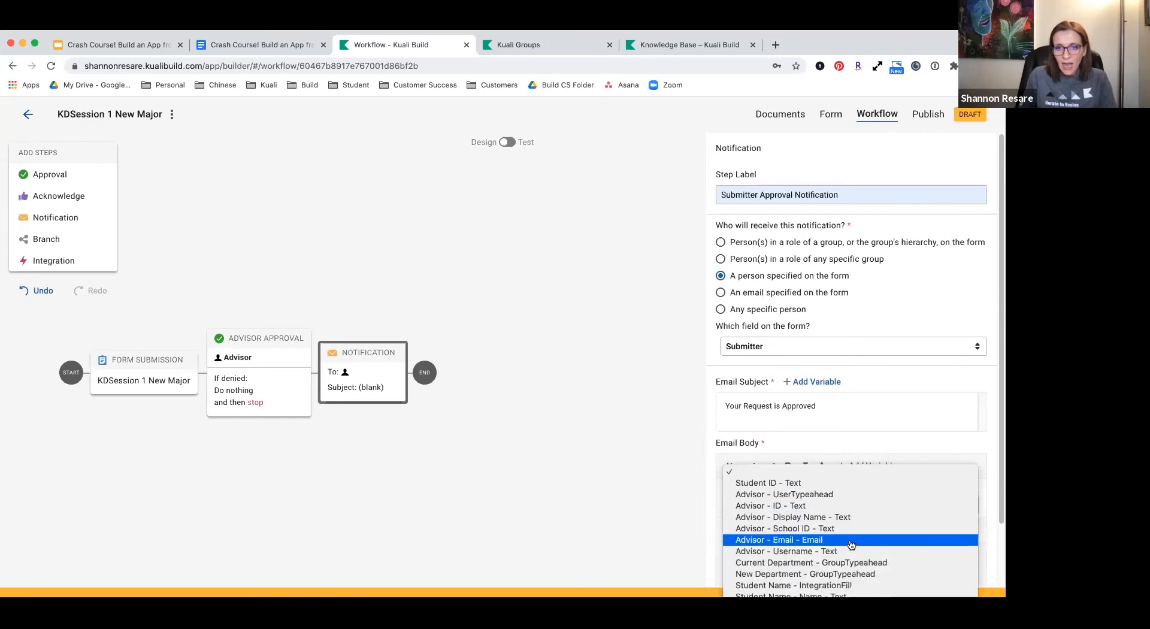
left_click(857, 574)
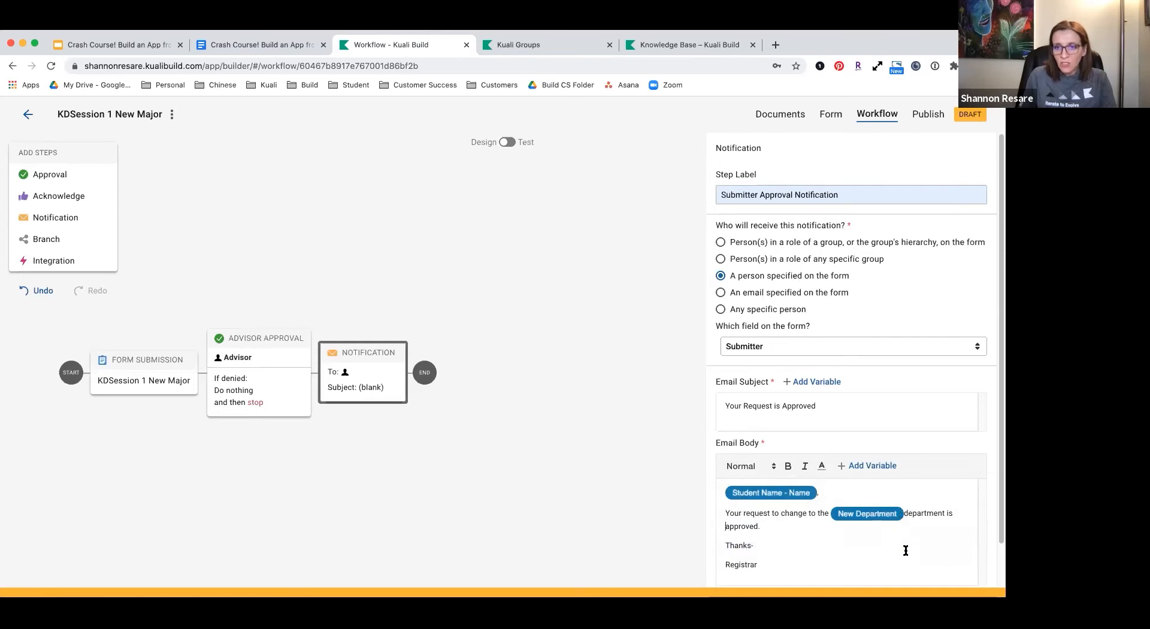
left_click(907, 518)
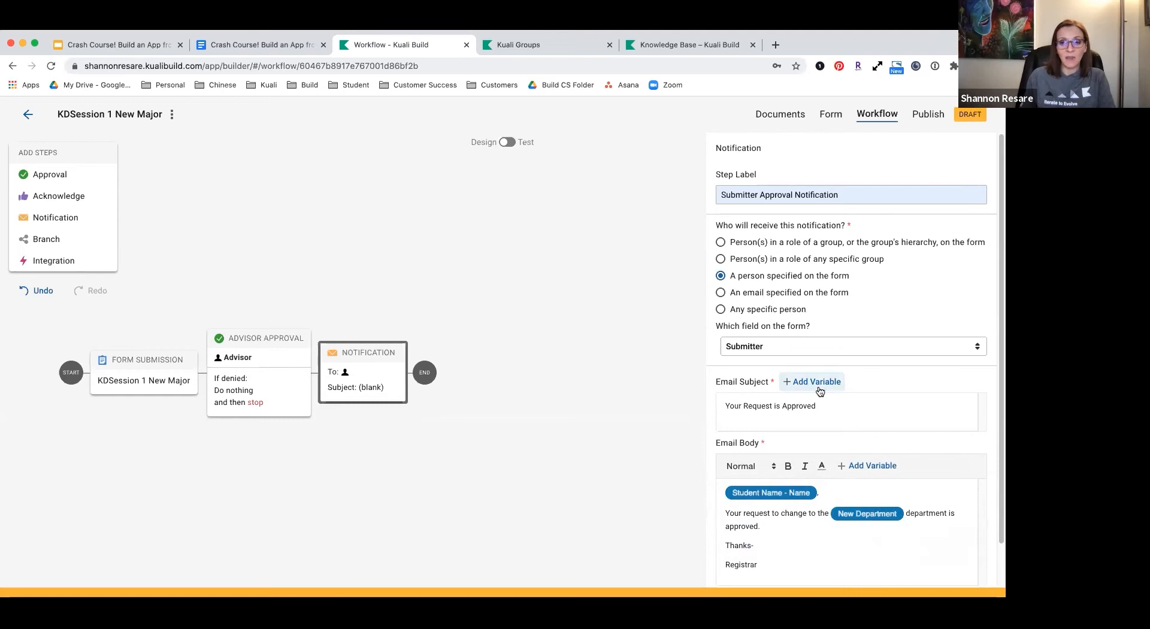
Step: Try the New Department variable at the end of the notification's email subject and remove it again
left_click(799, 382)
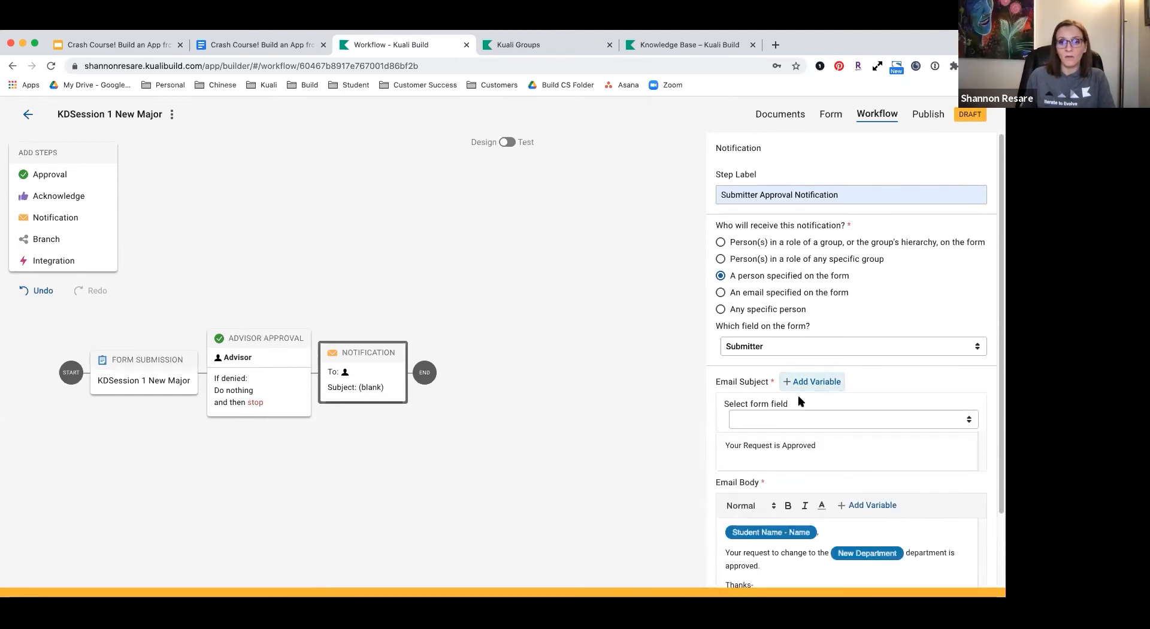
left_click(803, 426)
scroll(809, 547, "down", 2)
scroll(808, 547, "down", 3)
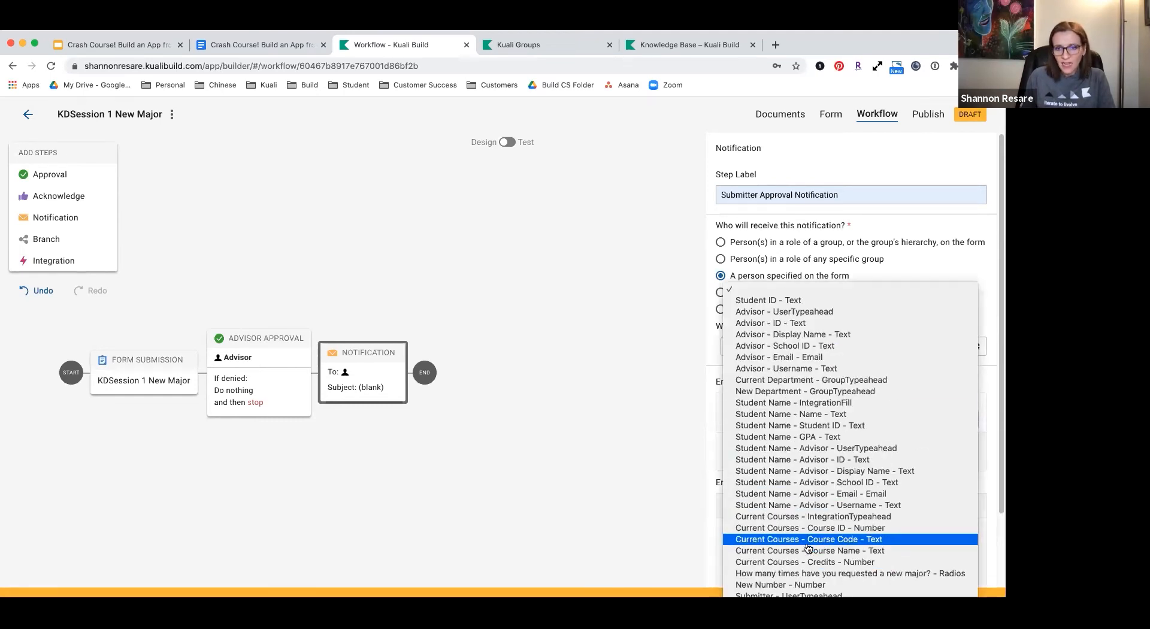
left_click(794, 392)
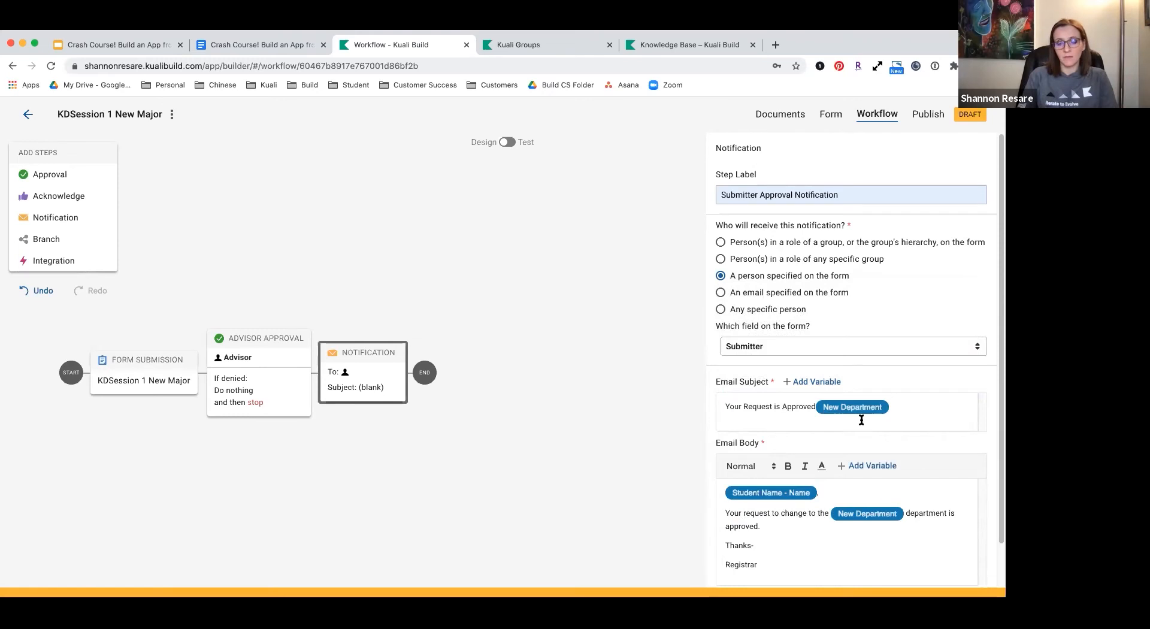
key("BackSpace")
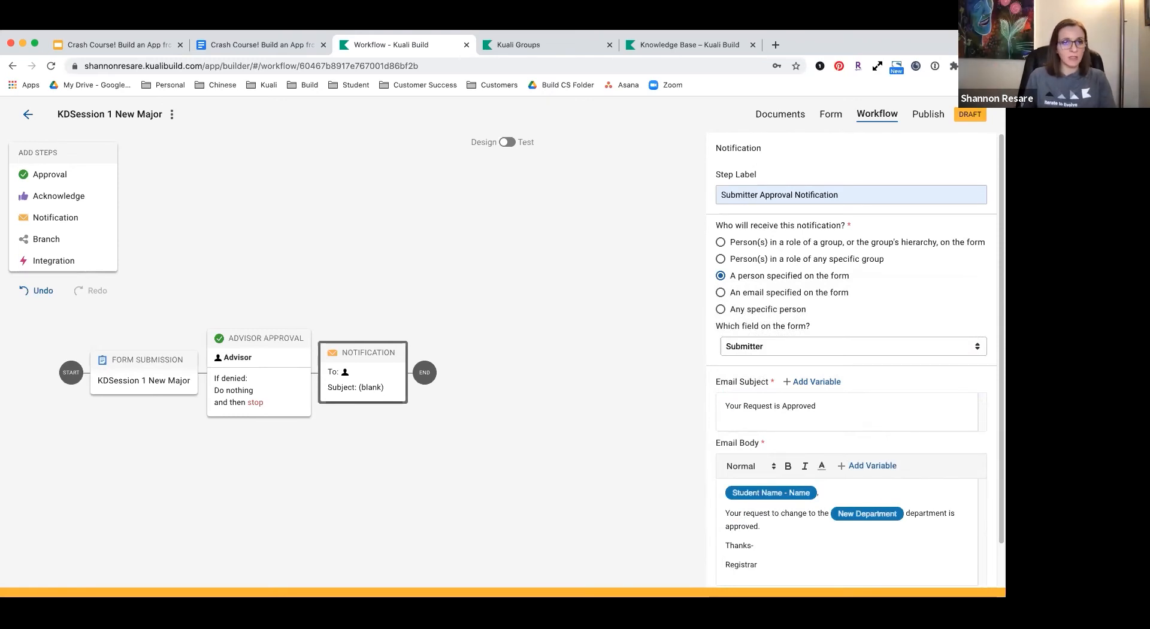
Step: Save the Submitter Approval Notification step
scroll(862, 420, "down", 2)
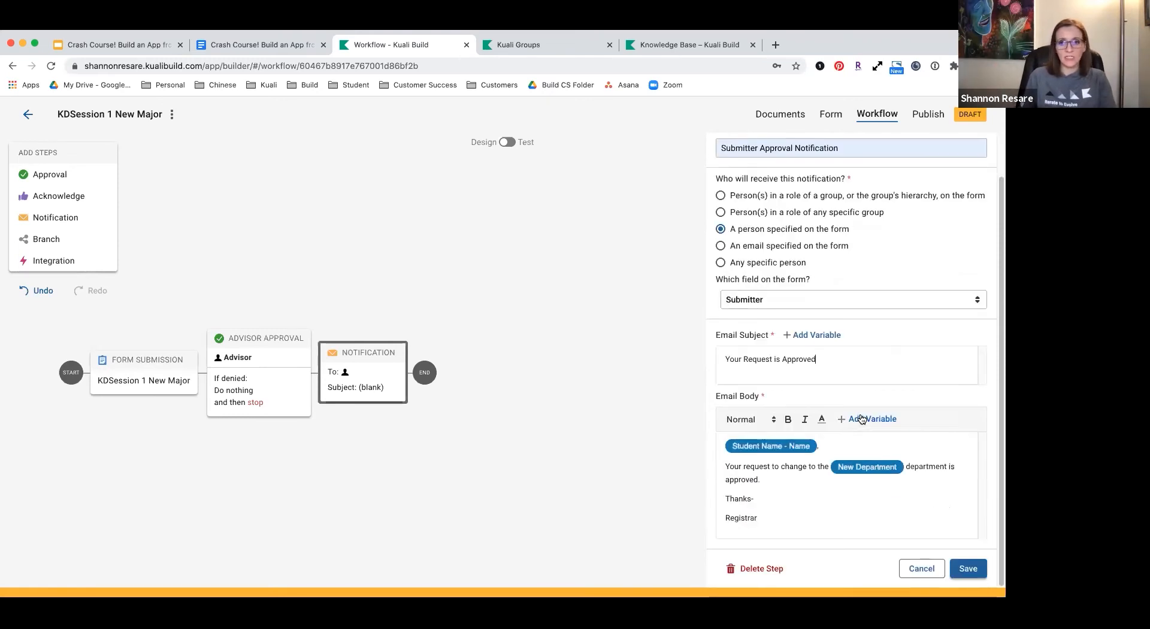
left_click(980, 571)
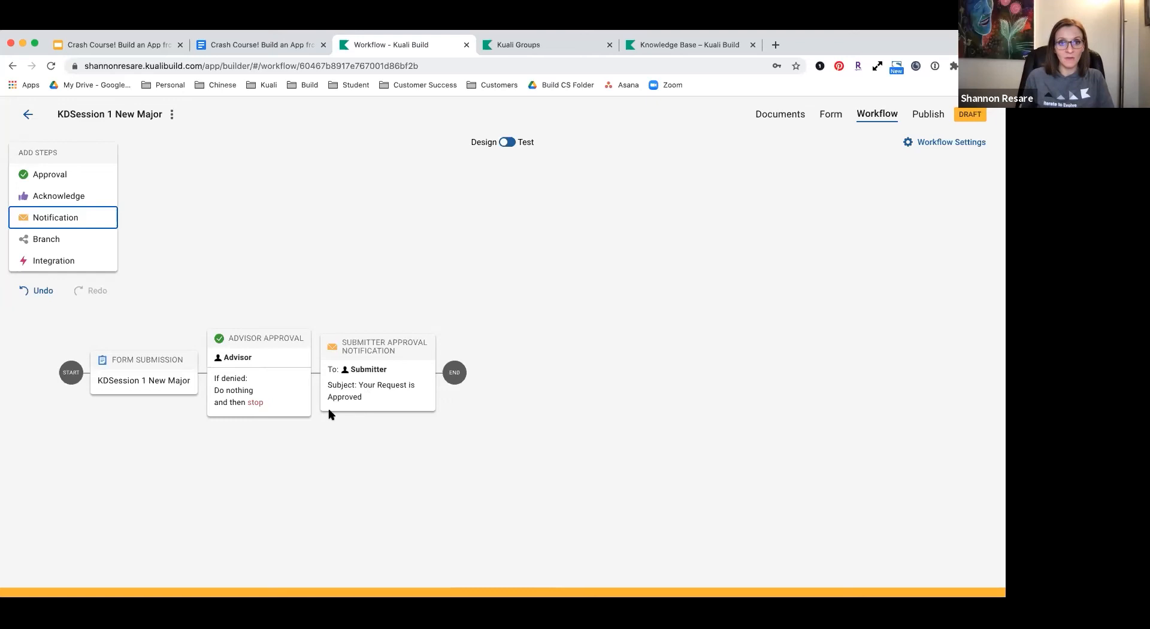
Step: Enable Customize Email Notification for the Advisor Approval step
left_click(275, 358)
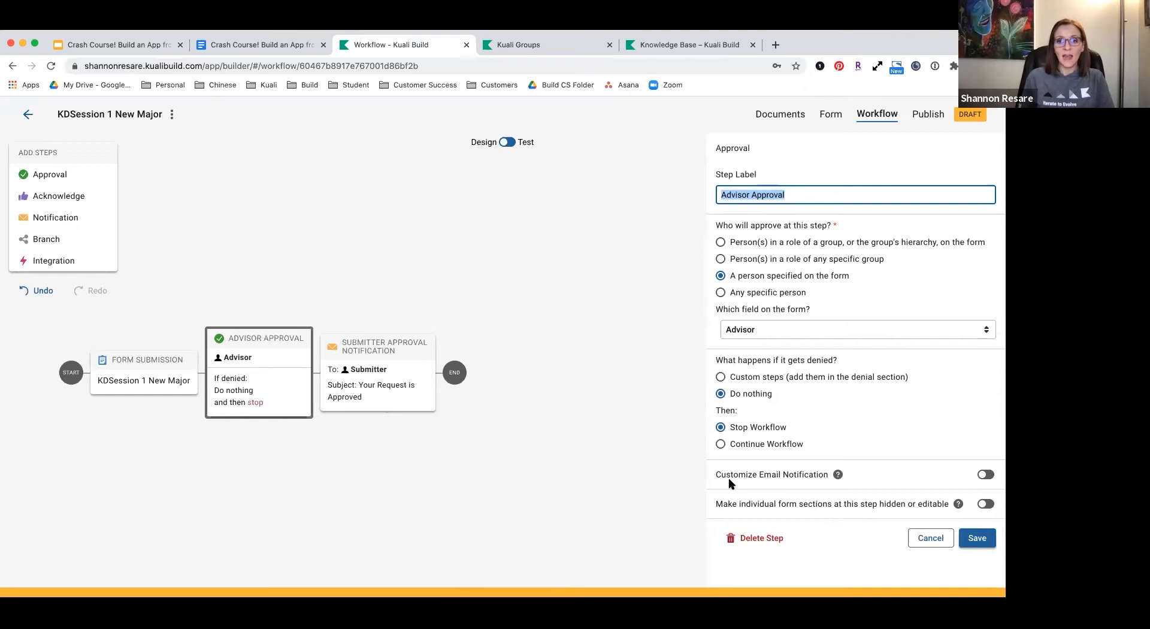
left_click(986, 475)
scroll(921, 450, "down", 3)
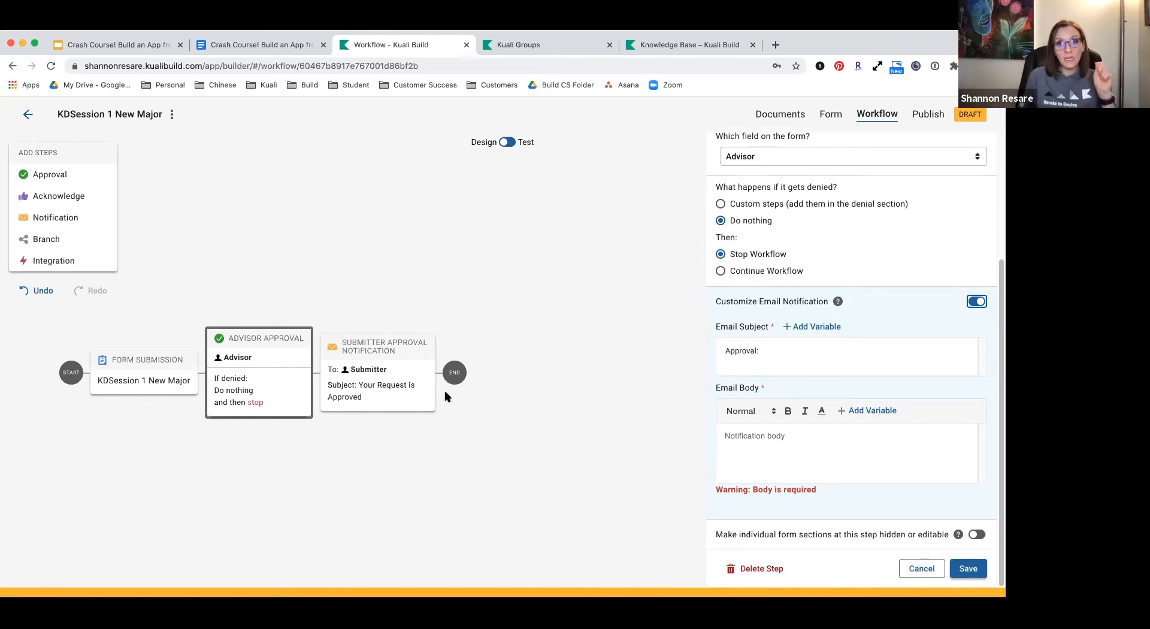
Step: Extend the approval email subject after "Approval:" with the Student Name - Name variable and the text "New Major Request"
left_click(773, 456)
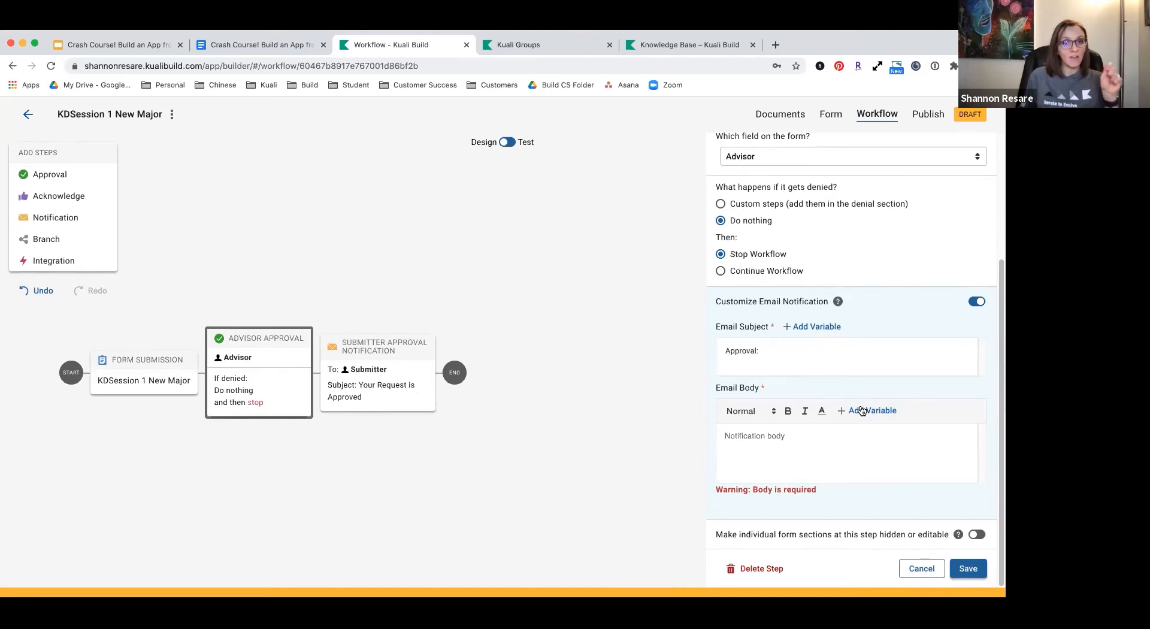
double_click(728, 350)
left_click(784, 348)
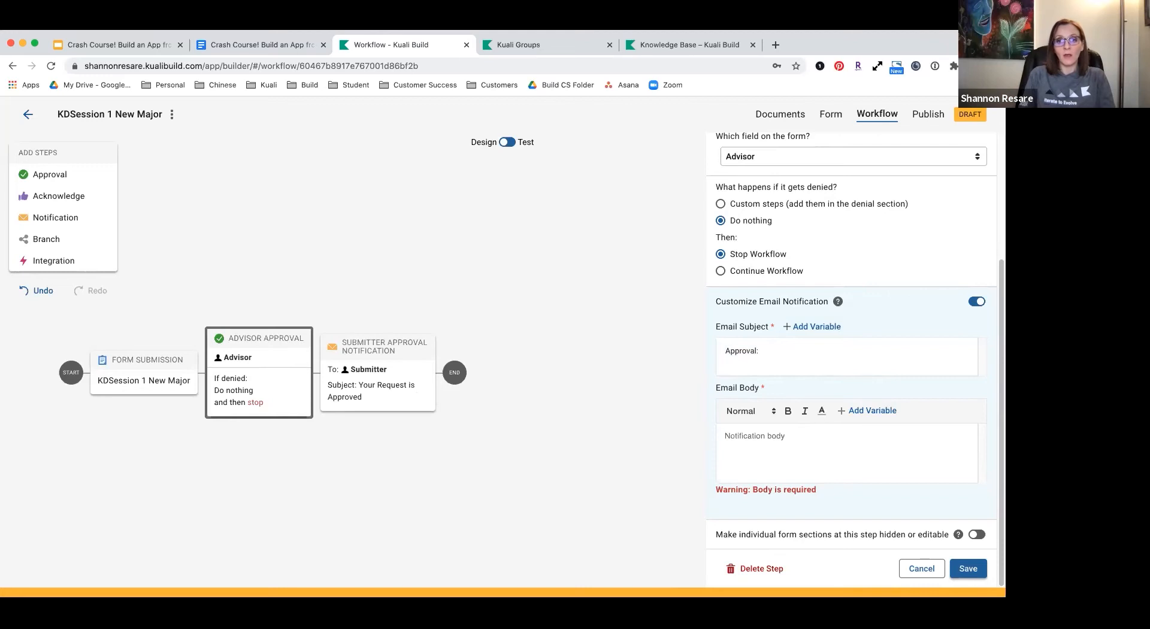
left_click(794, 327)
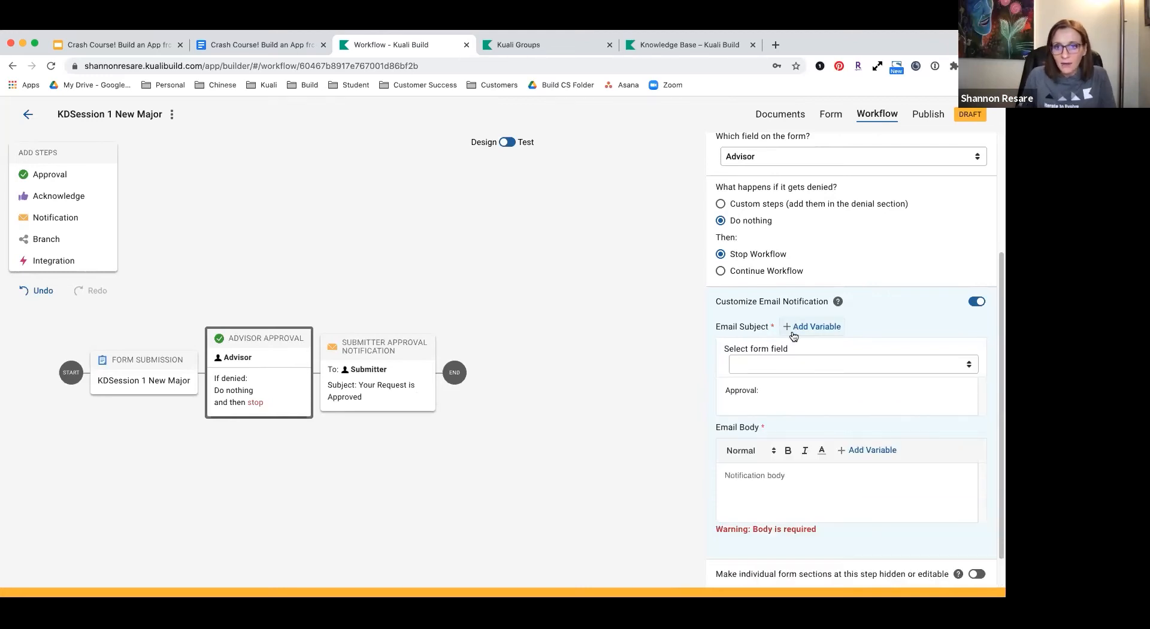
left_click(798, 361)
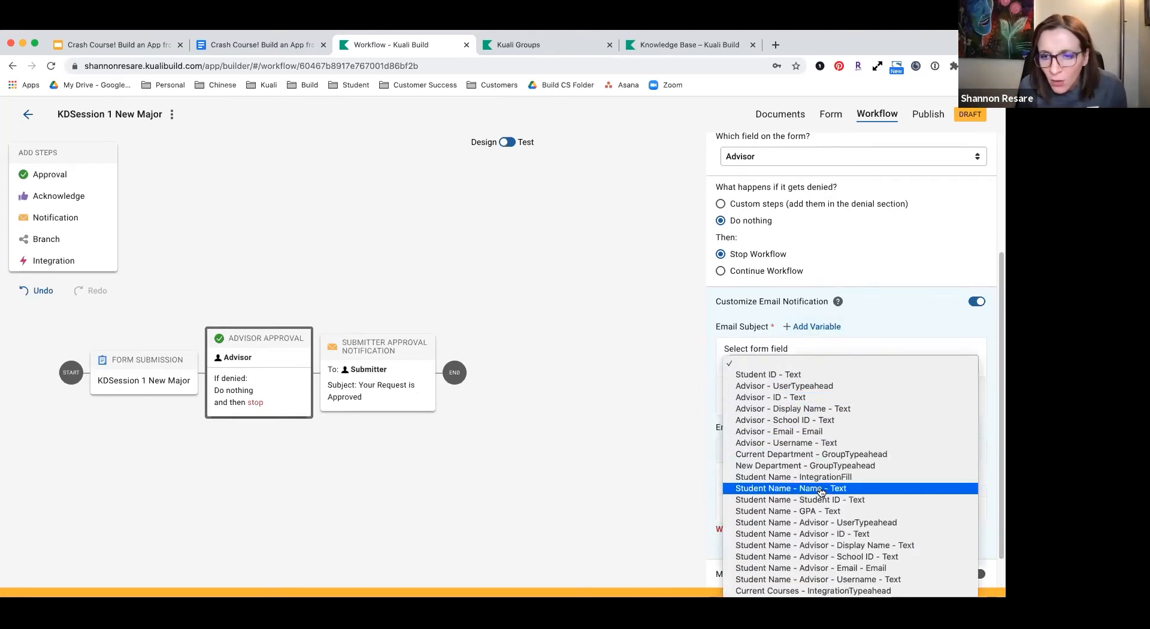
left_click(851, 491)
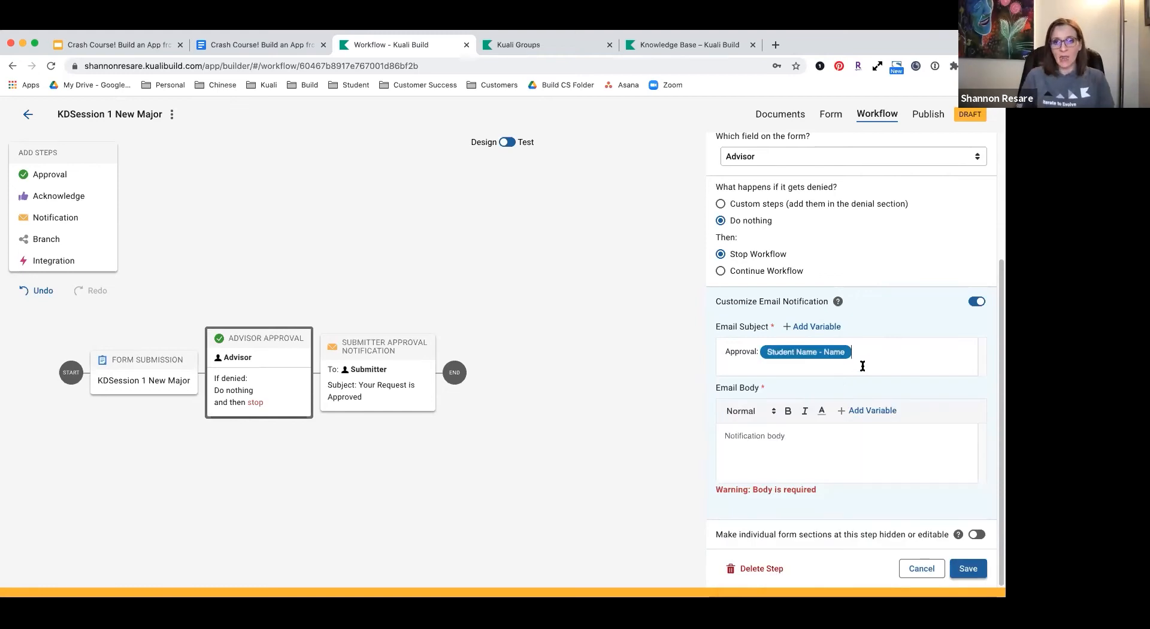
type("New Major Request")
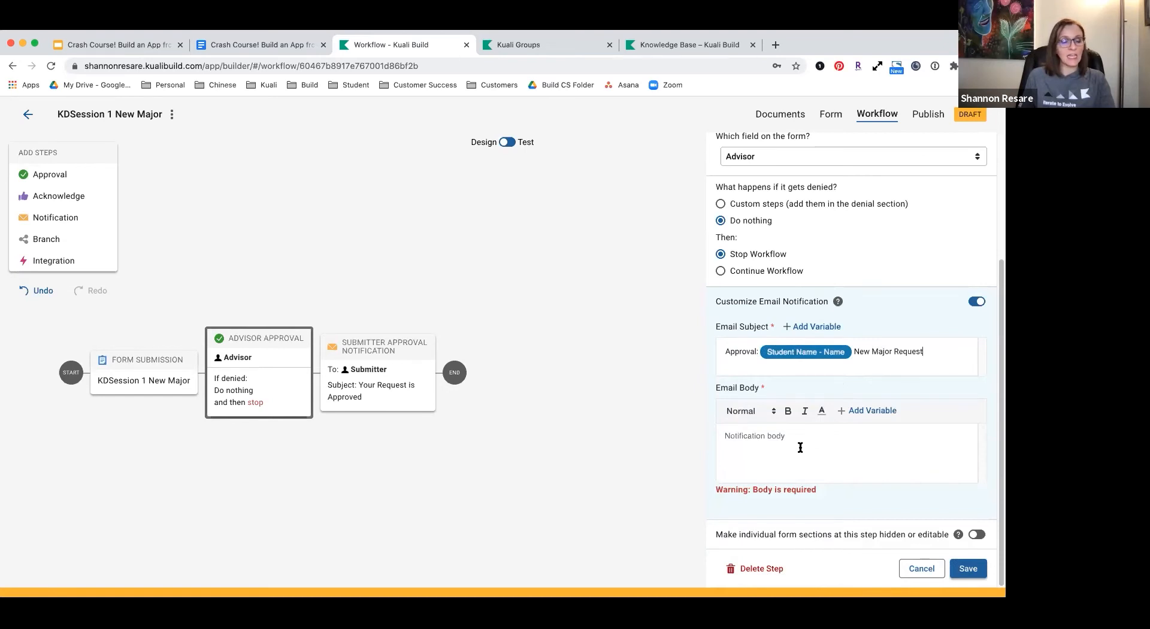
Step: Enter "Thanks!" as the approval email body and save the Advisor Approval step
left_click(870, 460)
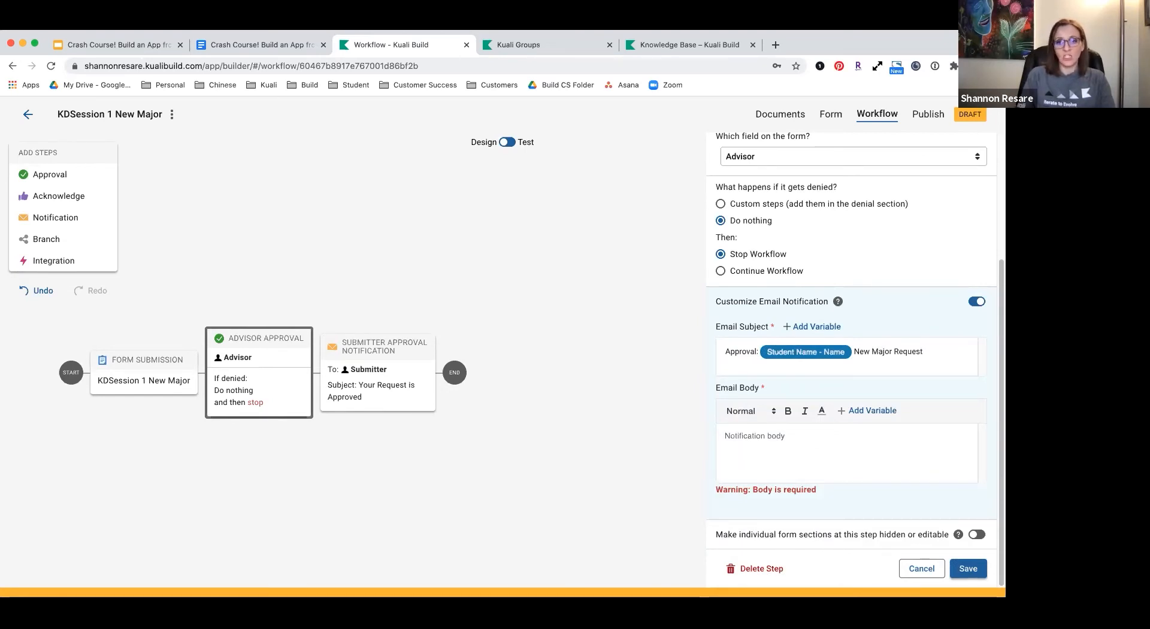
type("Thanks!")
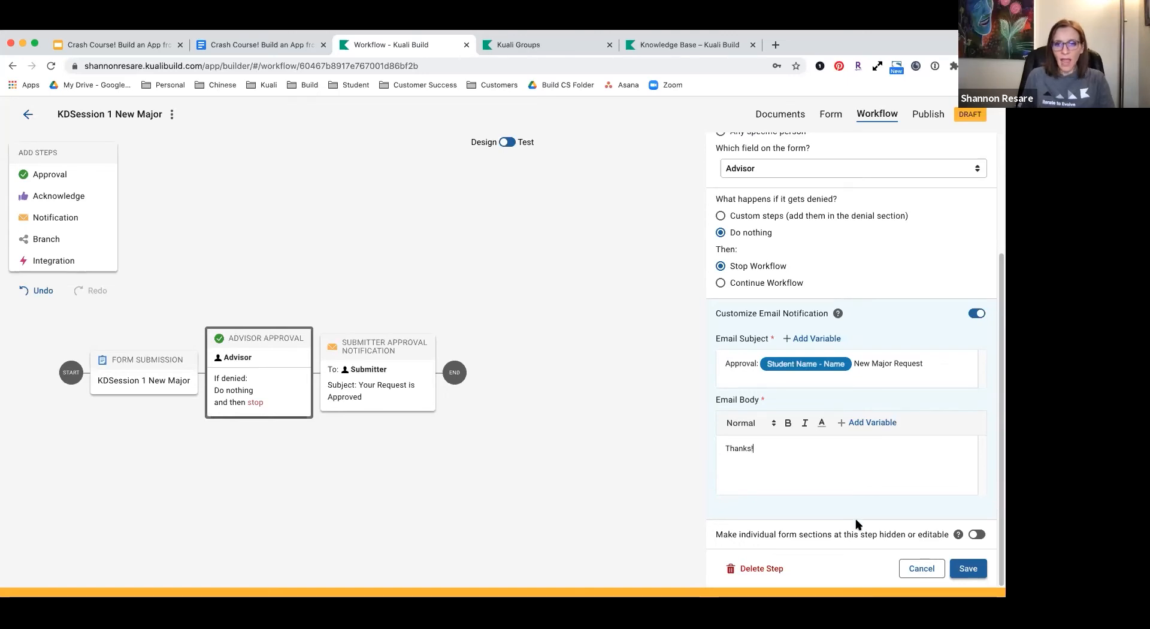
left_click(972, 573)
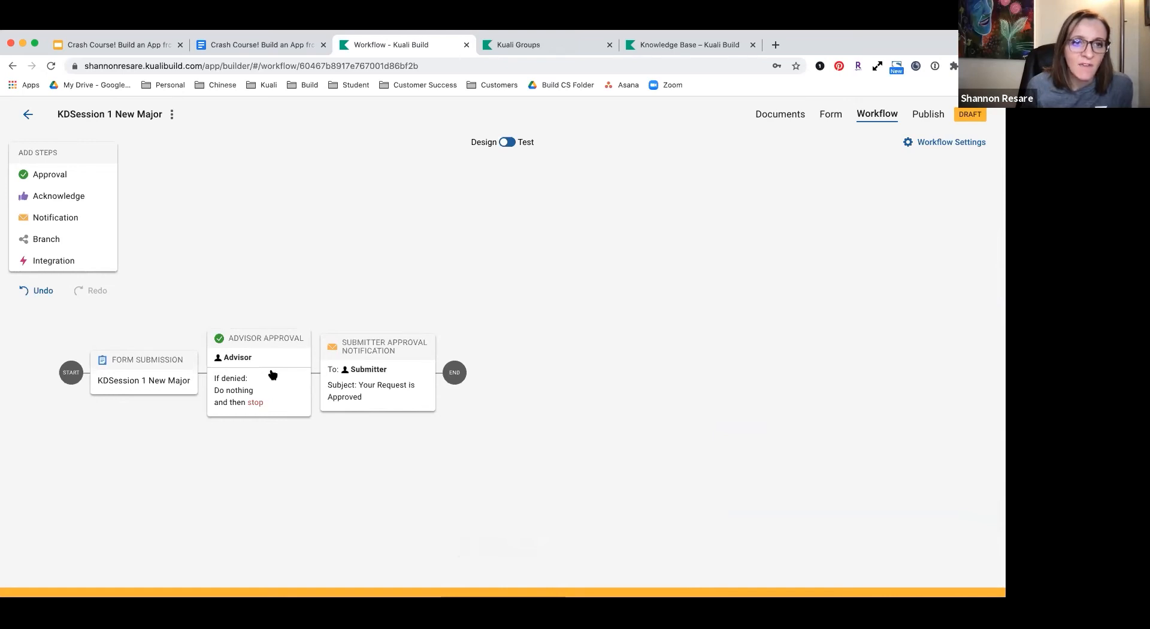
Step: Examine which form fields are available as variables for the Advisor Approval email body, without inserting any
left_click(272, 374)
scroll(872, 423, "down", 3)
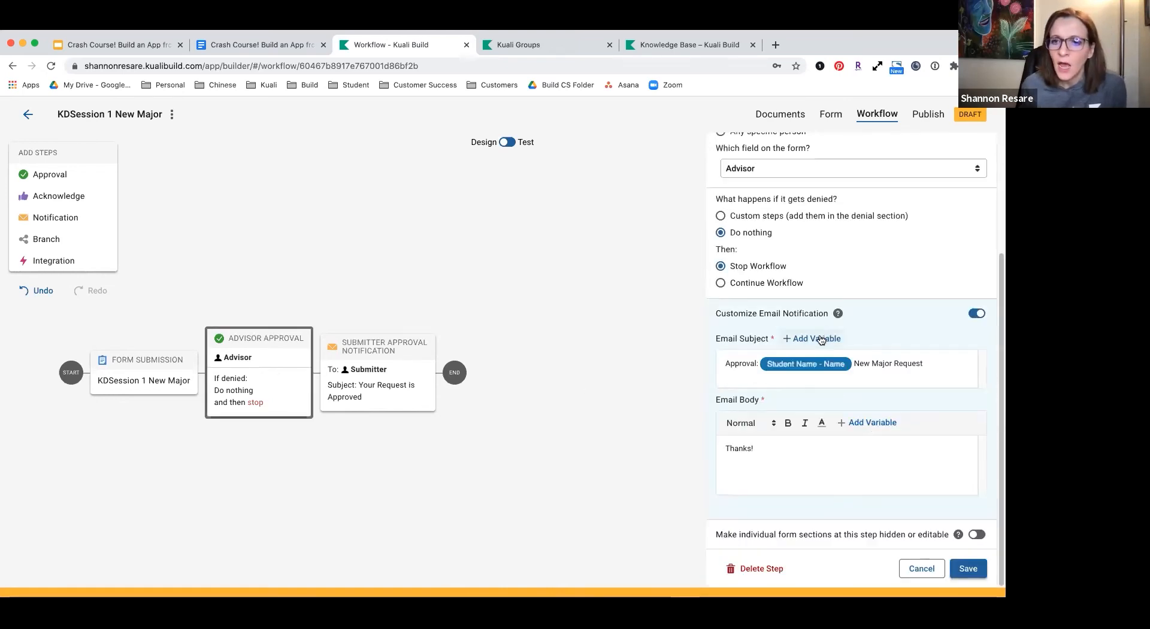
left_click(874, 423)
left_click(875, 462)
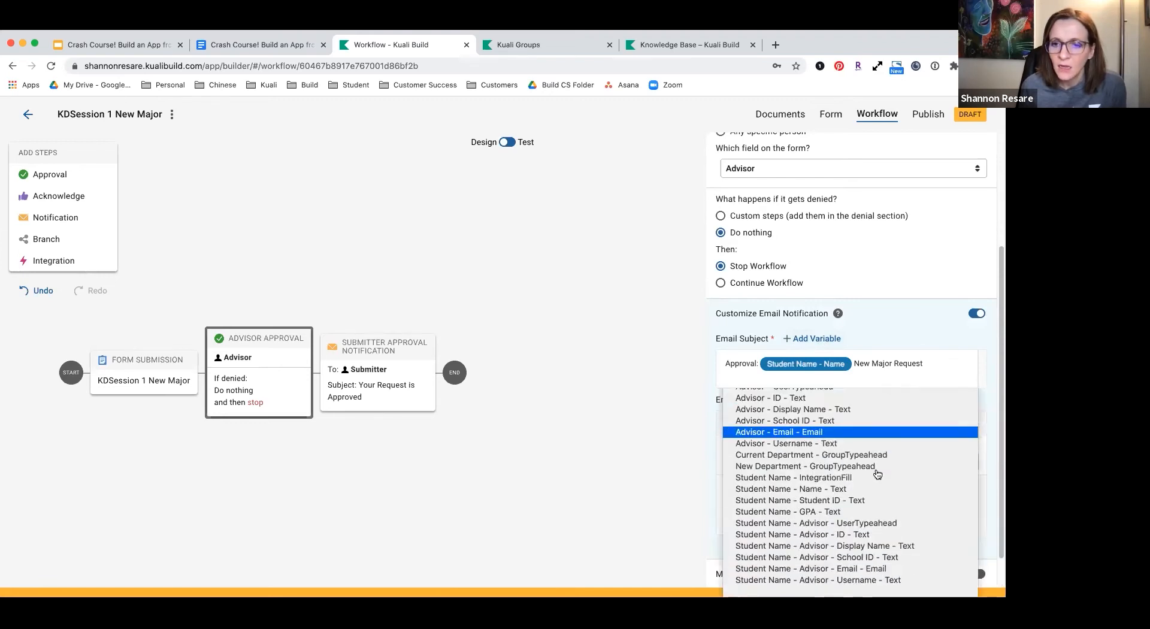
scroll(878, 474, "down", 3)
scroll(877, 474, "down", 5)
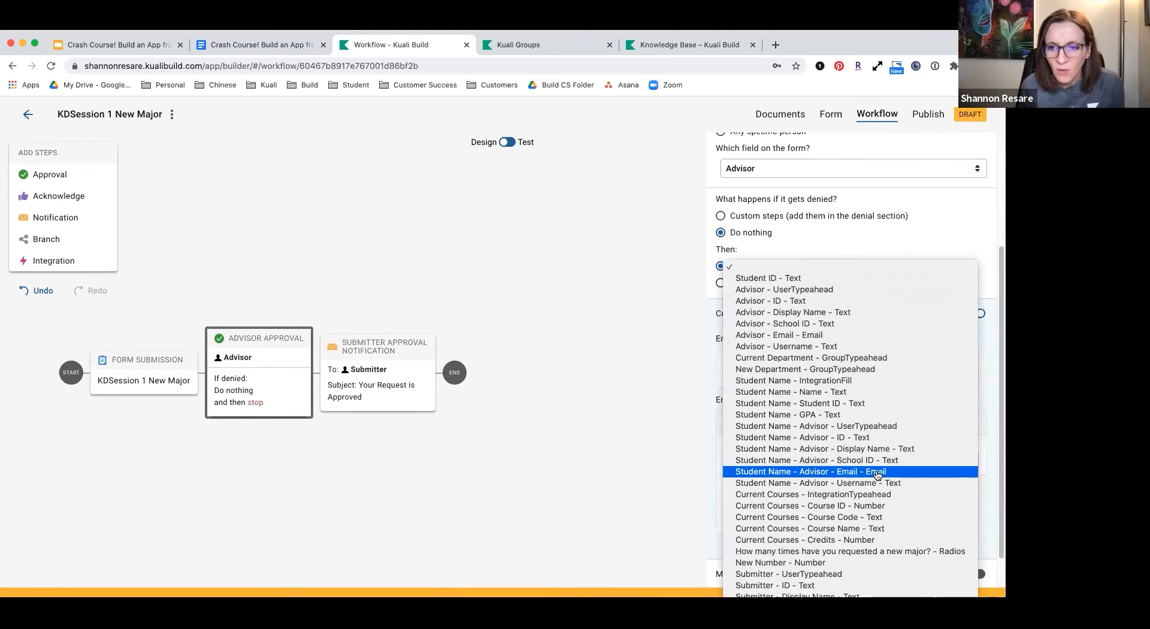
scroll(878, 474, "down", 3)
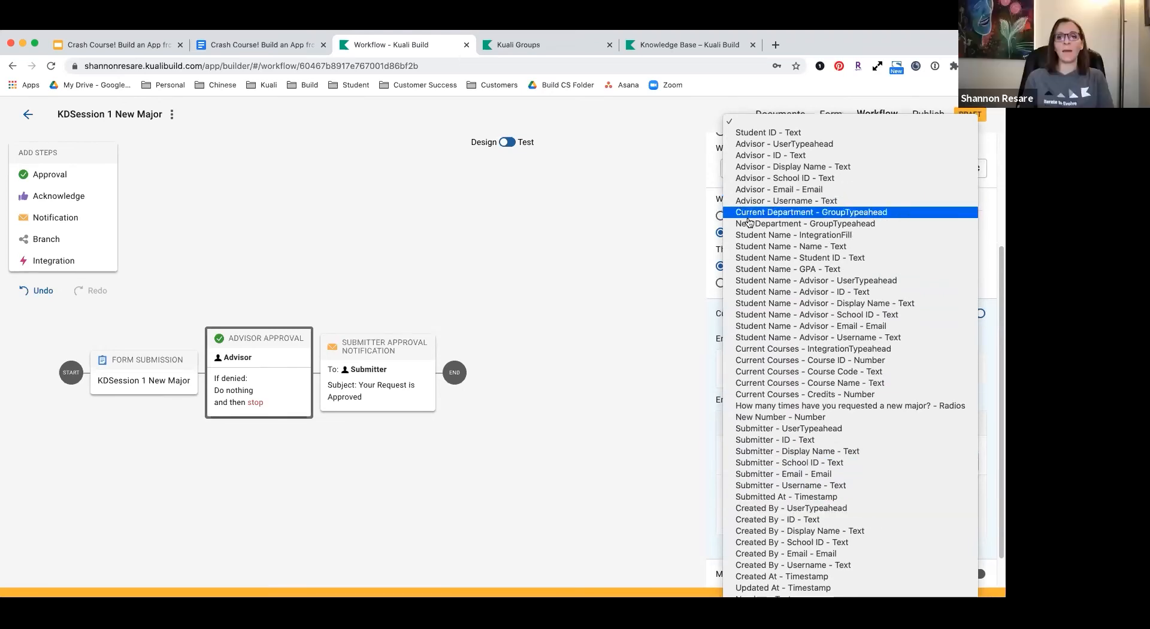
left_click(657, 231)
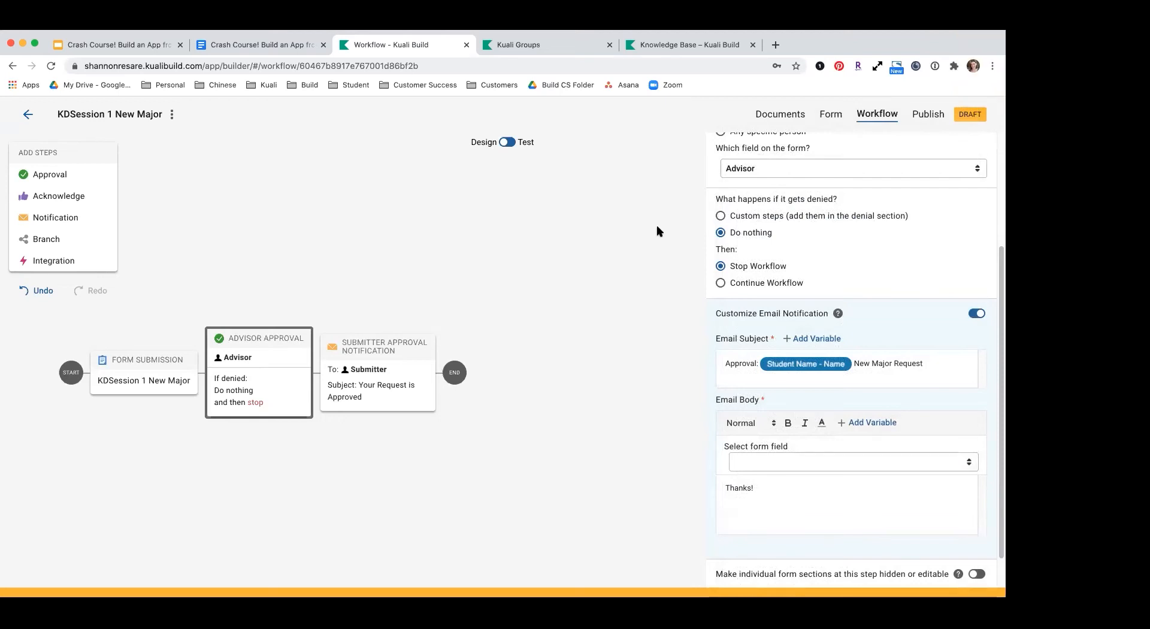
scroll(837, 383, "down", 2)
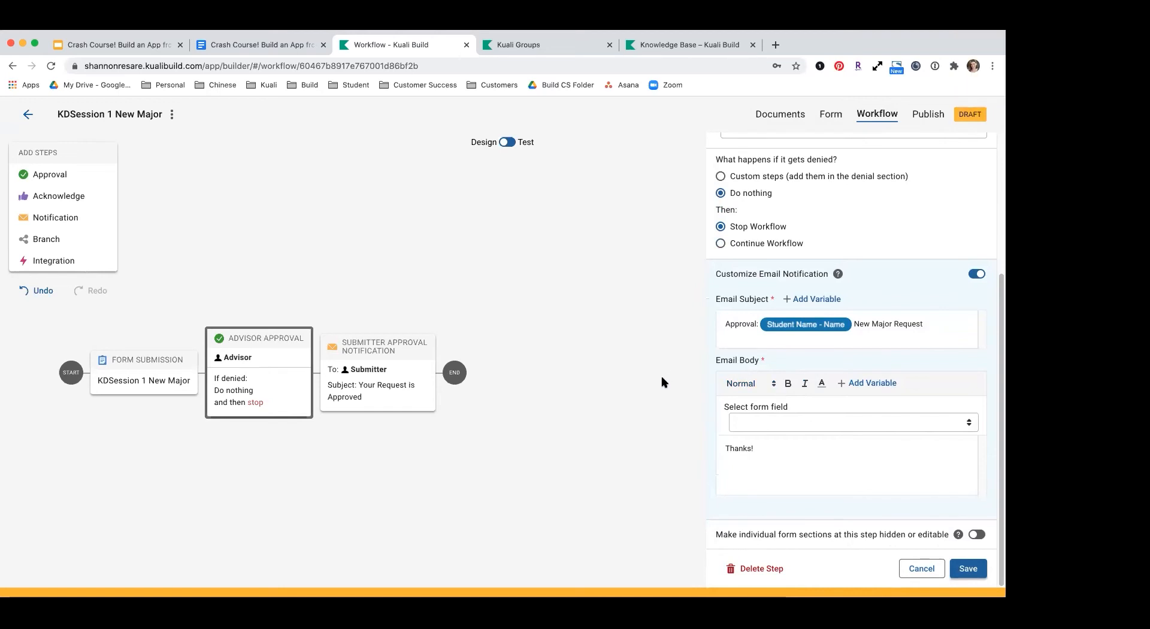
left_click(922, 428)
left_click(919, 423)
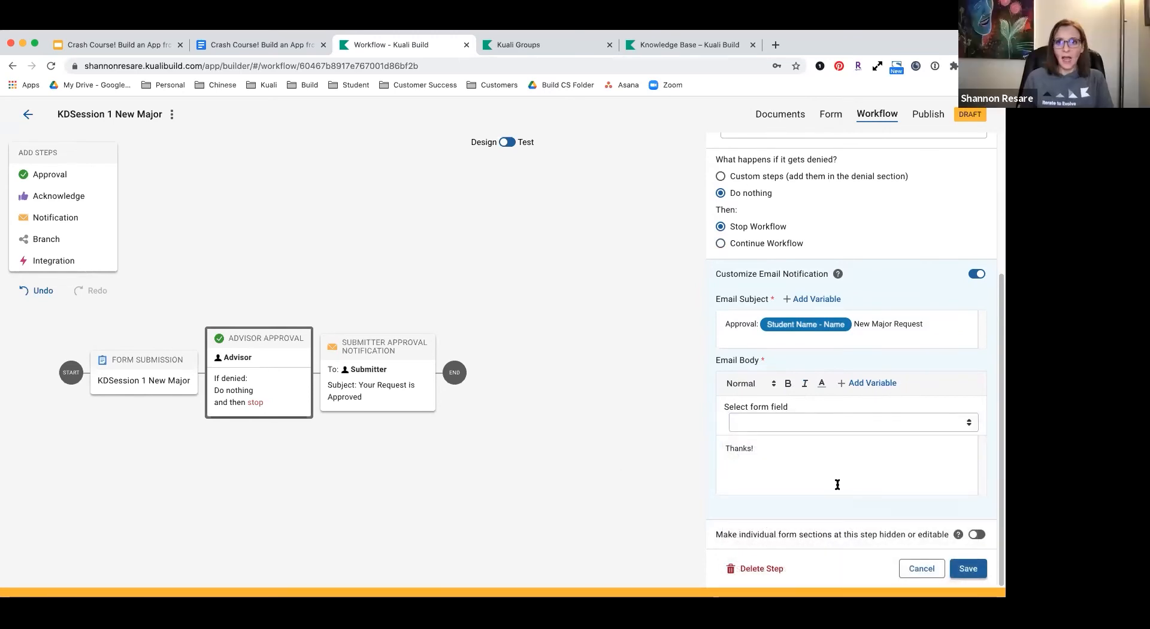
scroll(844, 485, "up", 4)
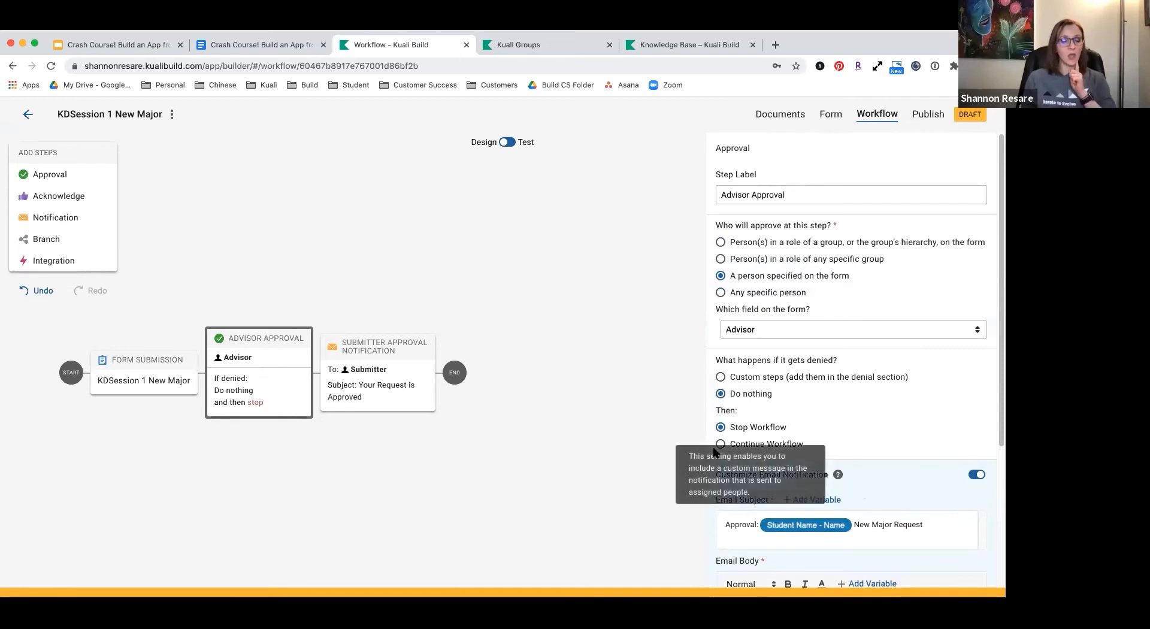
left_click(596, 370)
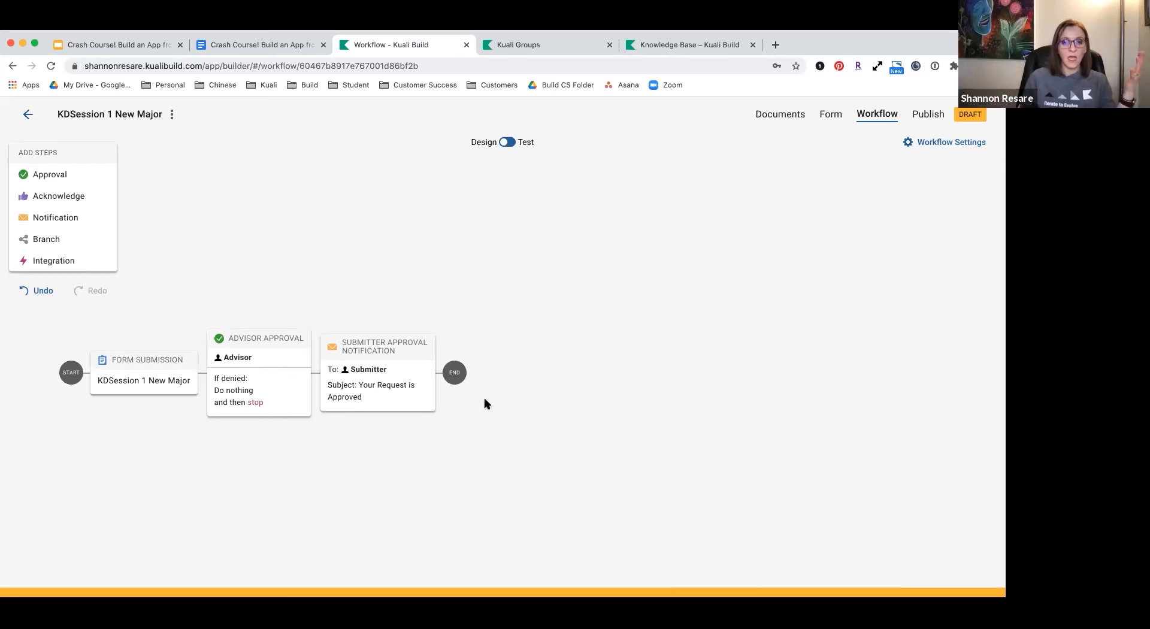
Step: Set the Advisor Approval step to run custom steps if it gets denied, and save it
left_click(290, 384)
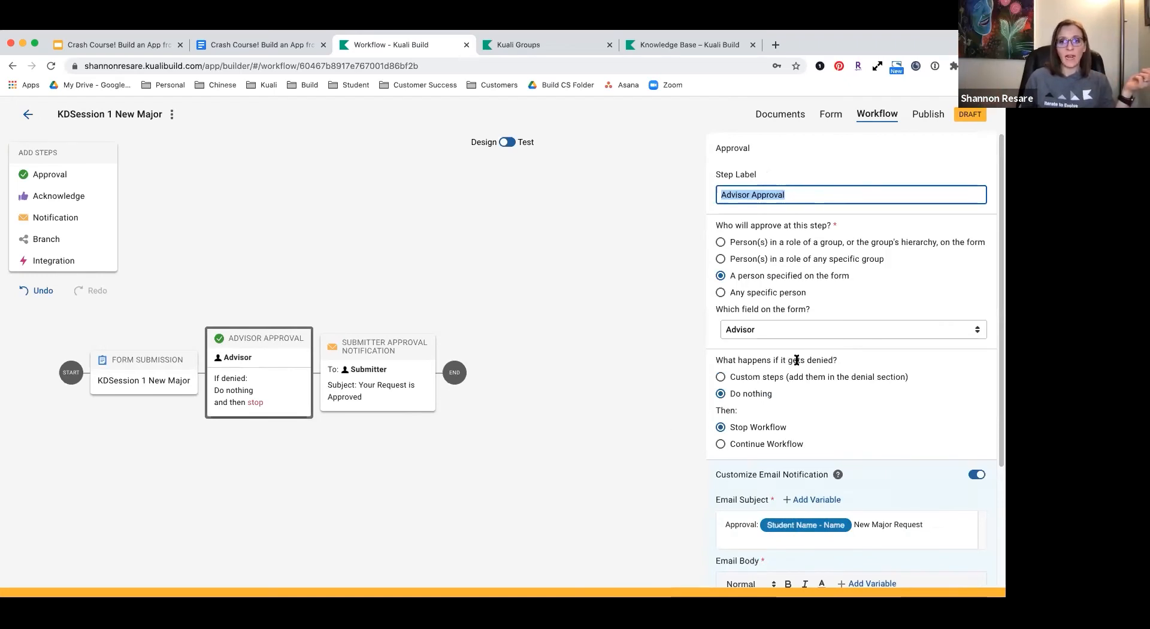
left_click(721, 377)
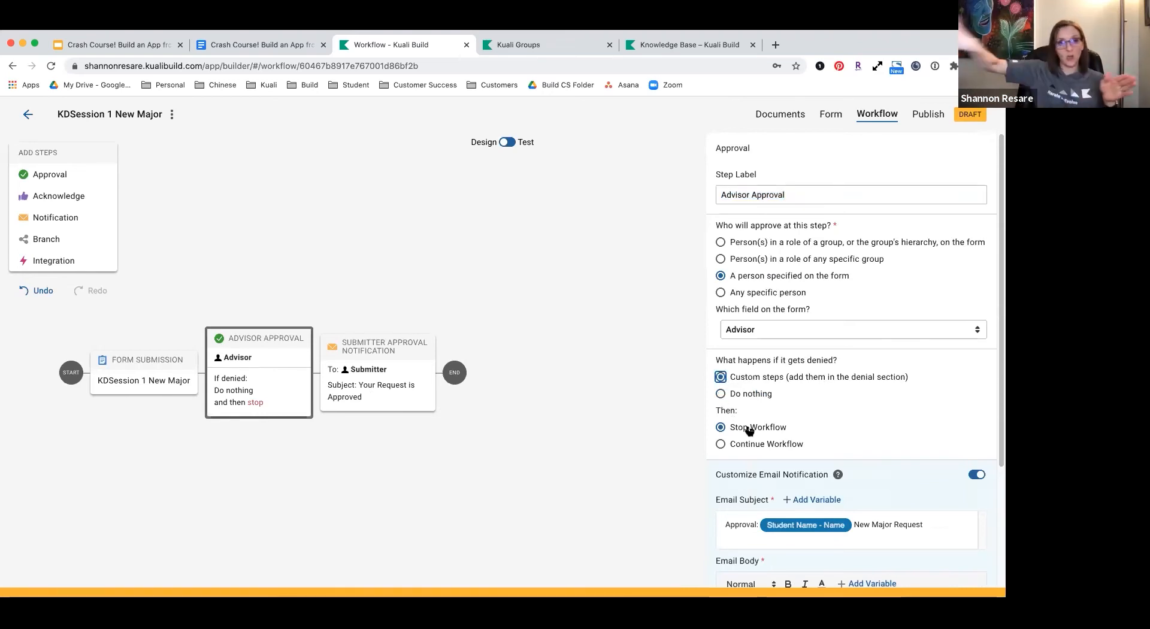
scroll(785, 450, "down", 5)
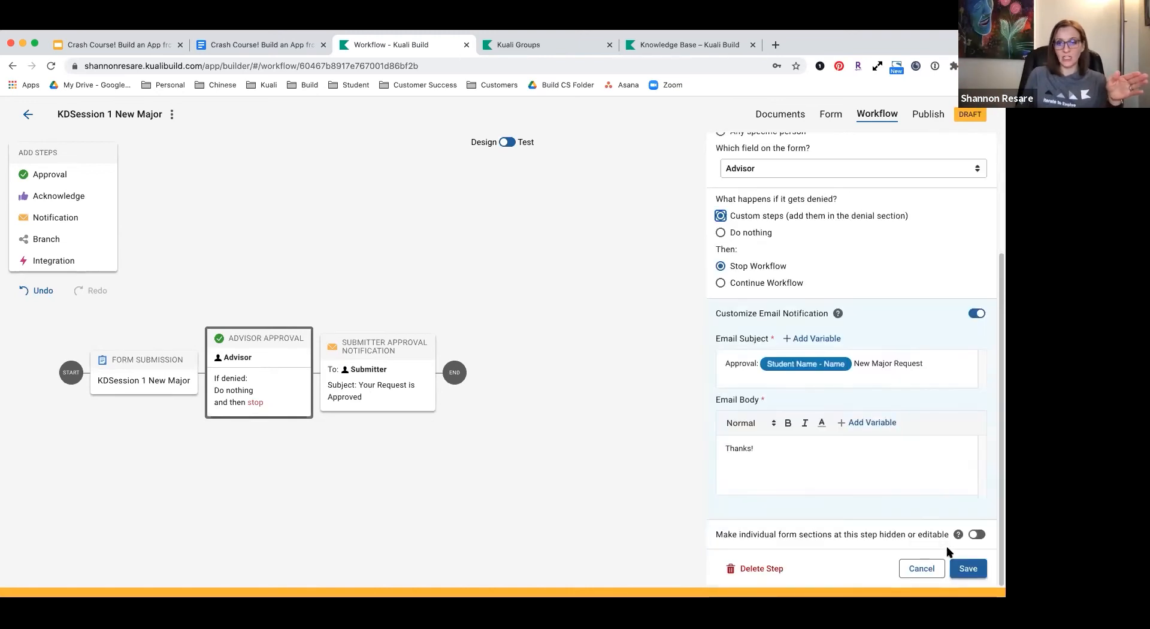
left_click(969, 569)
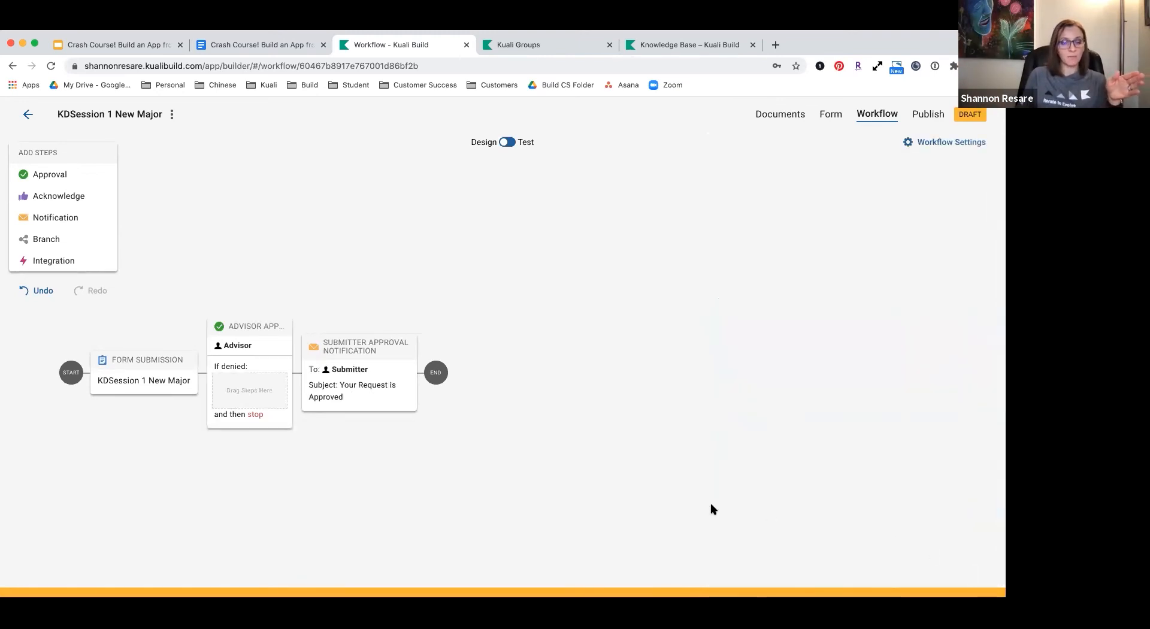
Step: Duplicate the Submitter Approval Notification step by copying and pasting it within the workflow
left_click_drag(37, 211, 69, 267)
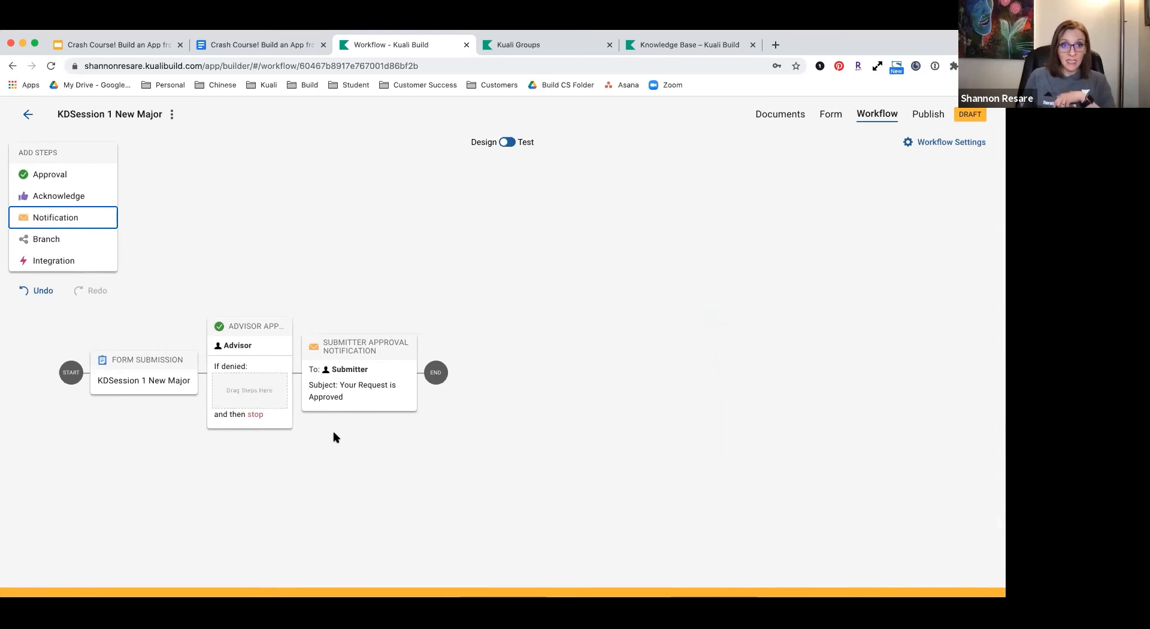
left_click(354, 406)
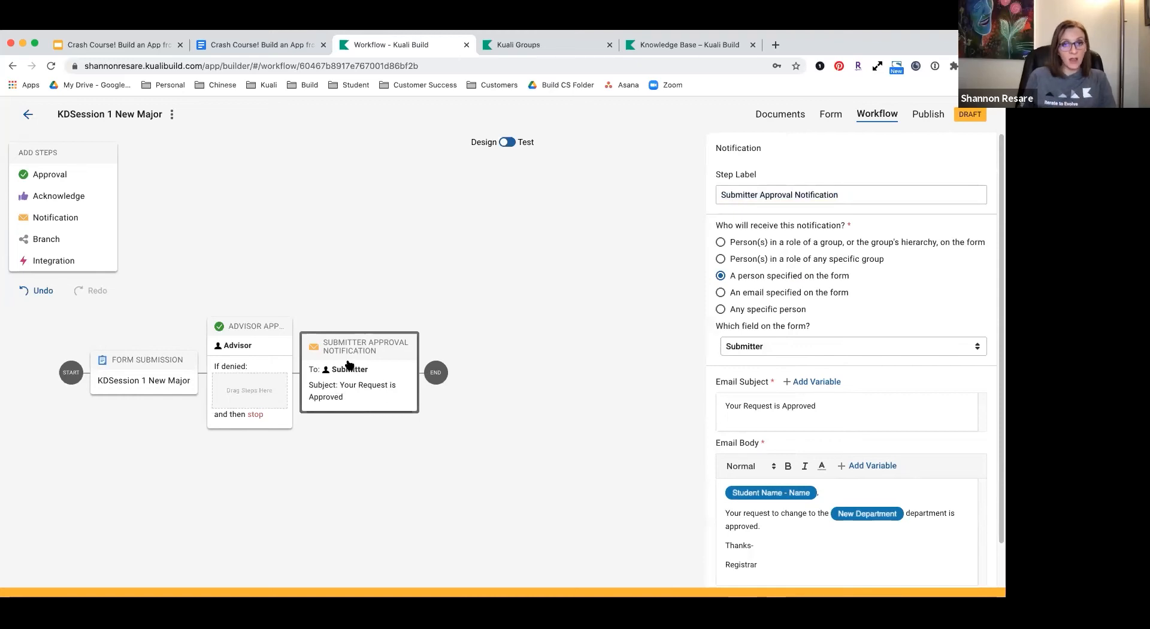
key("super+c")
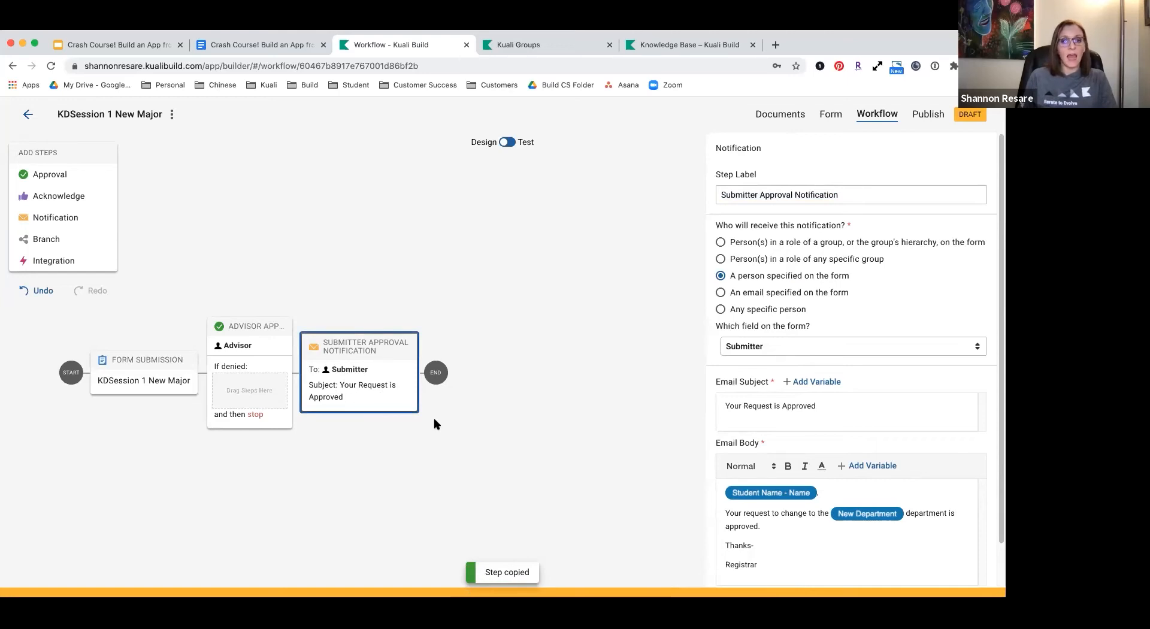
key("super+v")
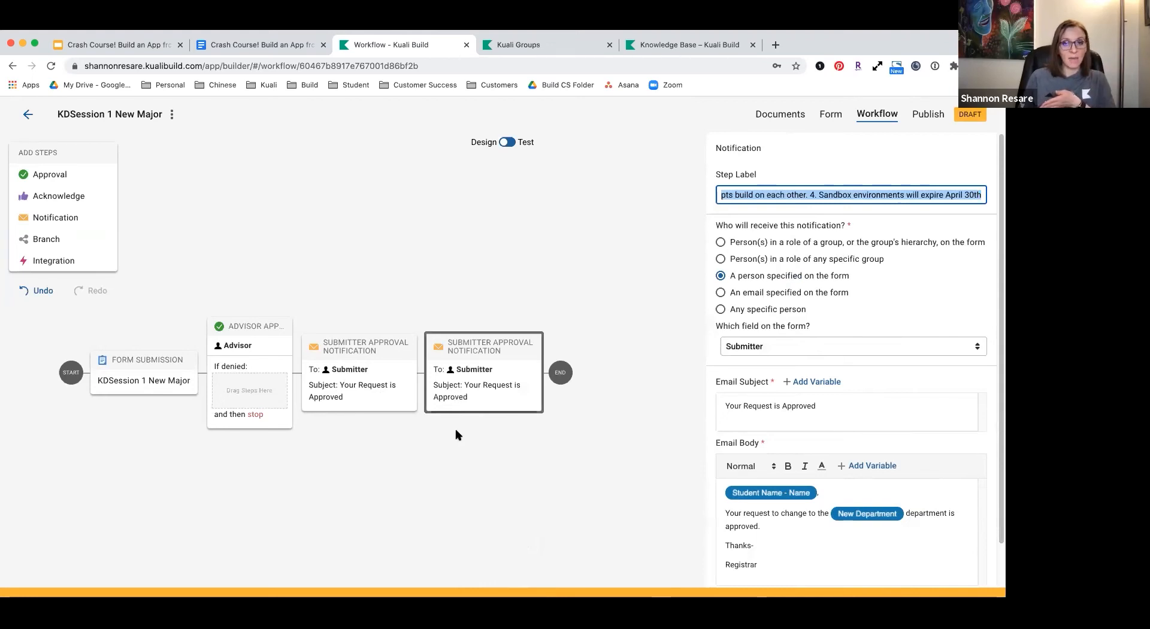
Step: Move the second Submitter Approval Notification step into the denial section of Advisor Approval
left_click(389, 372)
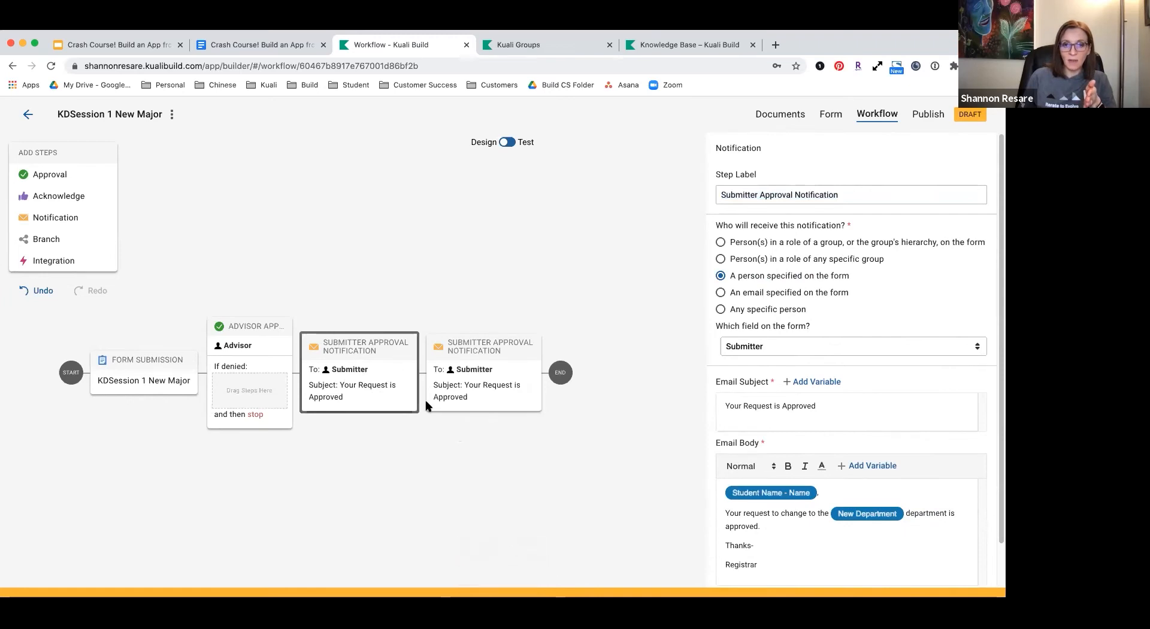
left_click(463, 329)
left_click(508, 372)
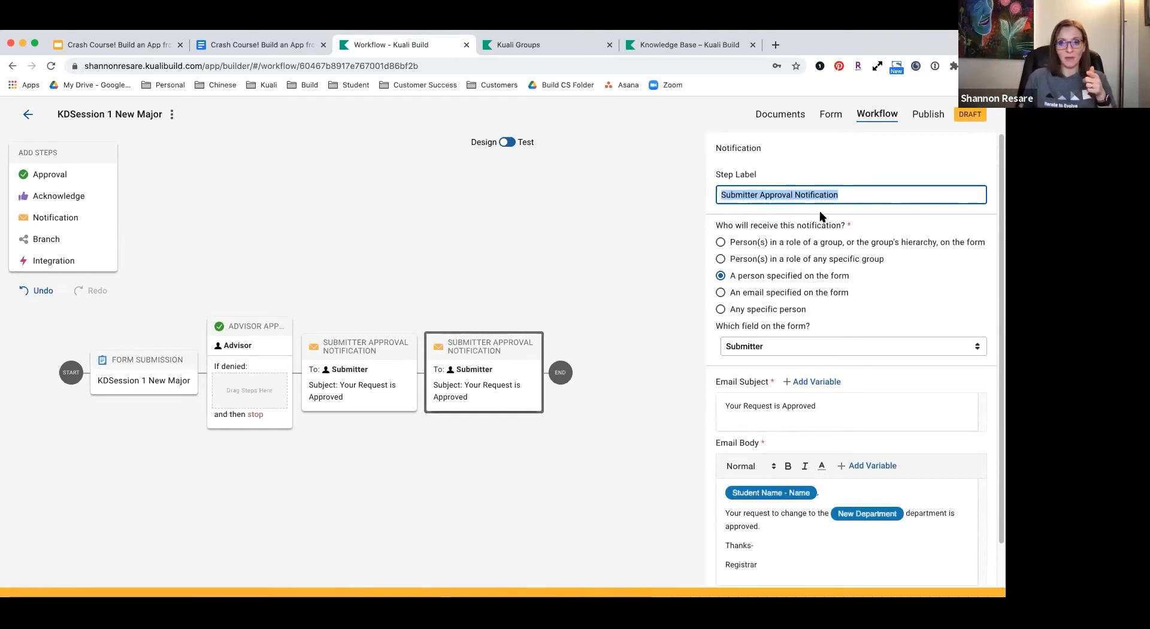
left_click(520, 360)
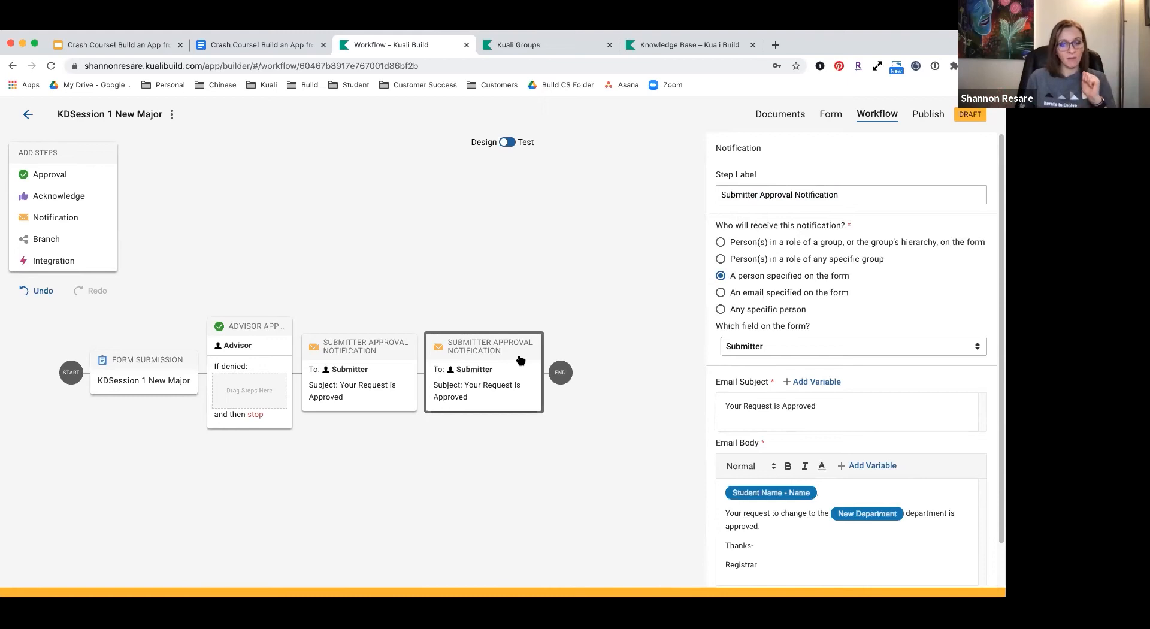
left_click_drag(497, 372, 273, 387)
Step: Rename the notification in the denial section to "Submitter Denial Notification"
double_click(775, 198)
key("BackSpace")
type("Denial")
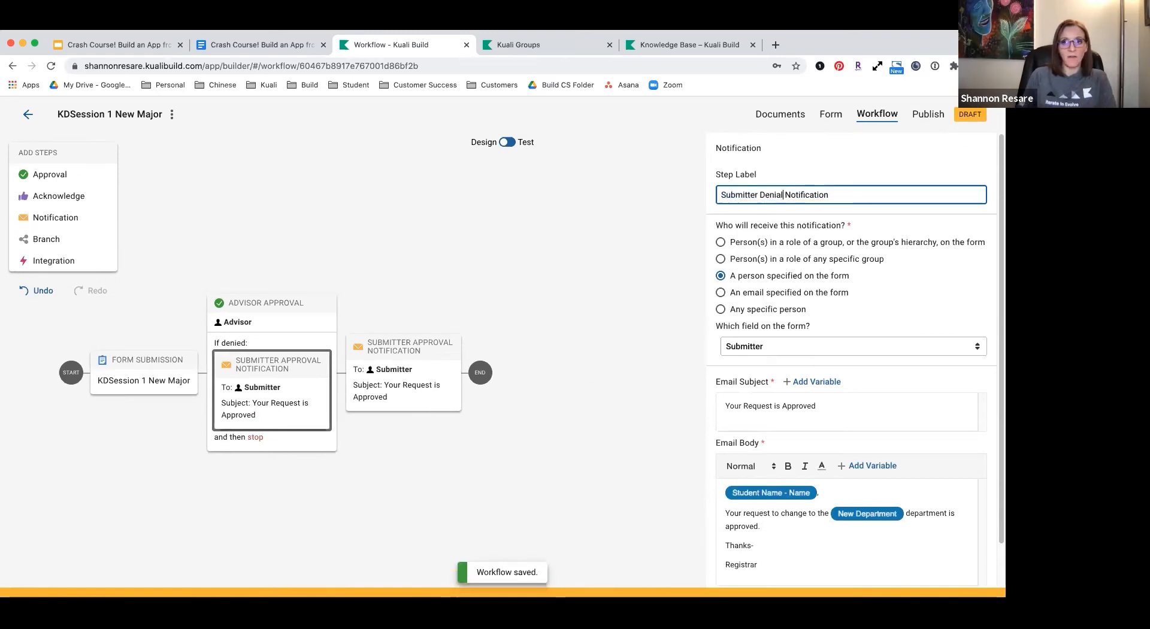
Step: Set the denial notification's subject to "Your Request is Denied", end the body sentence with "denied", and save the step
double_click(803, 405)
type("Deni")
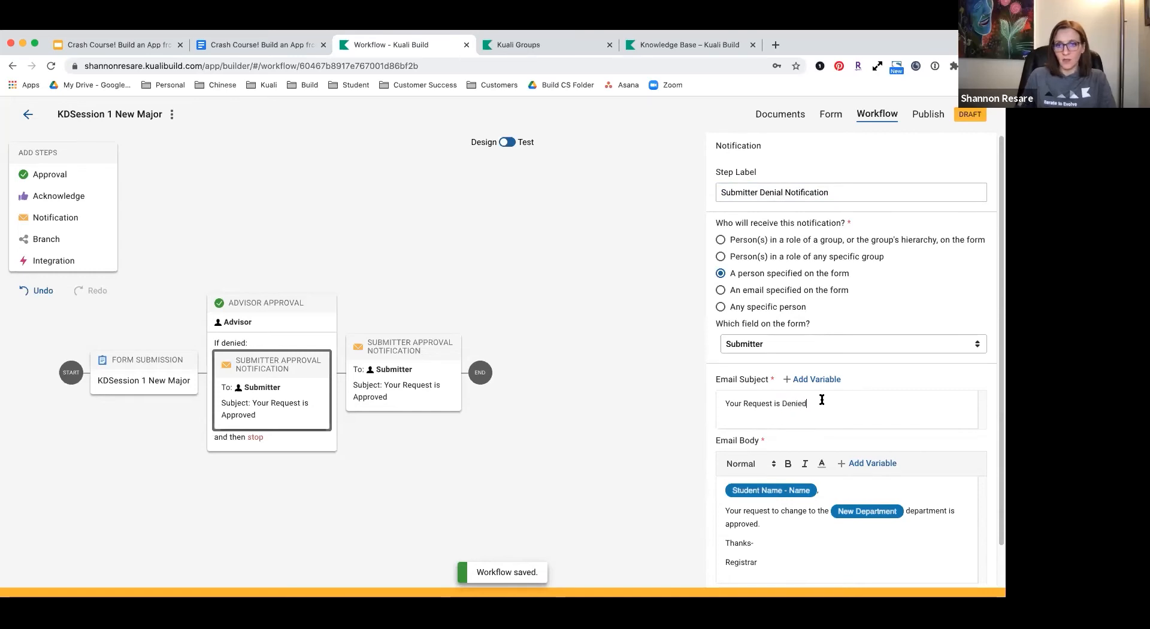
scroll(875, 438, "down", 2)
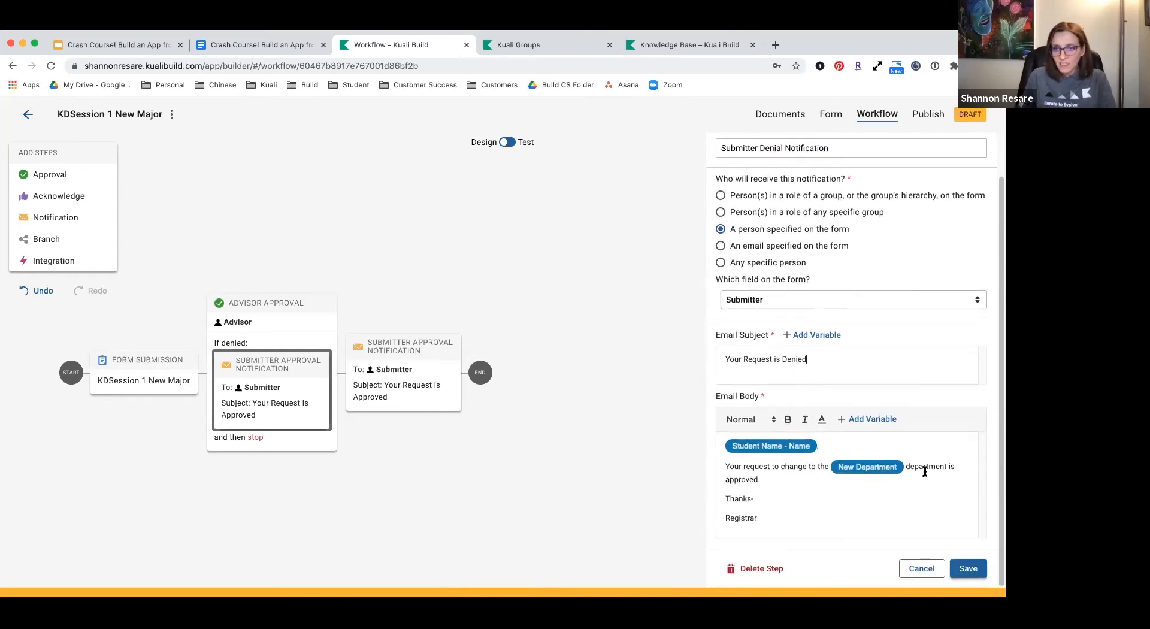
double_click(746, 476)
type("denied")
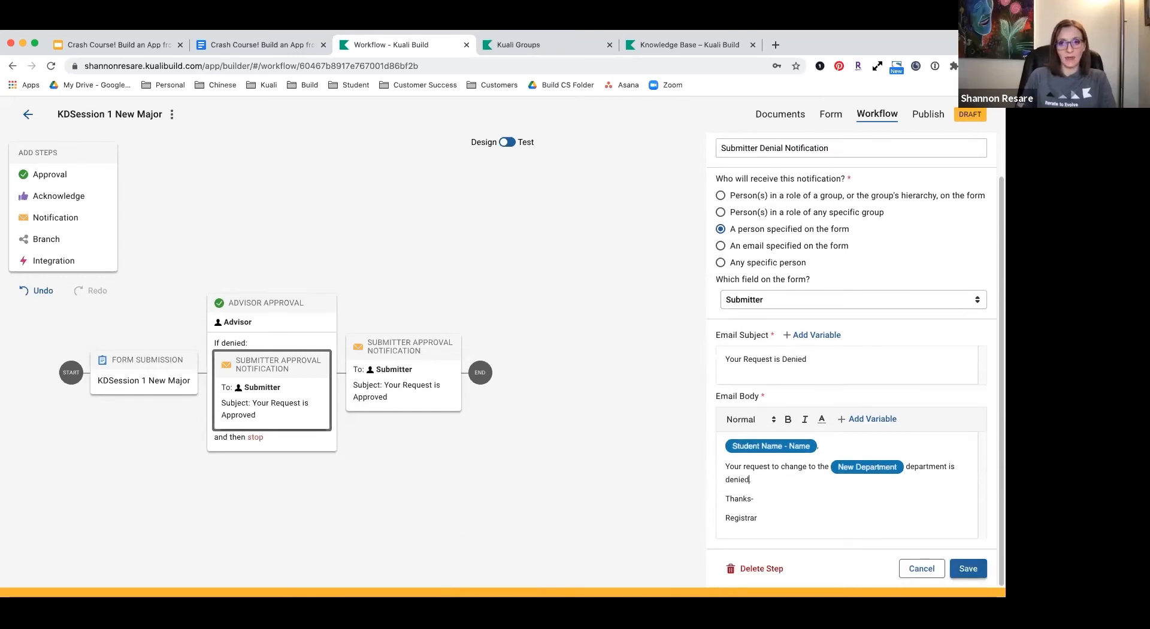
left_click(968, 569)
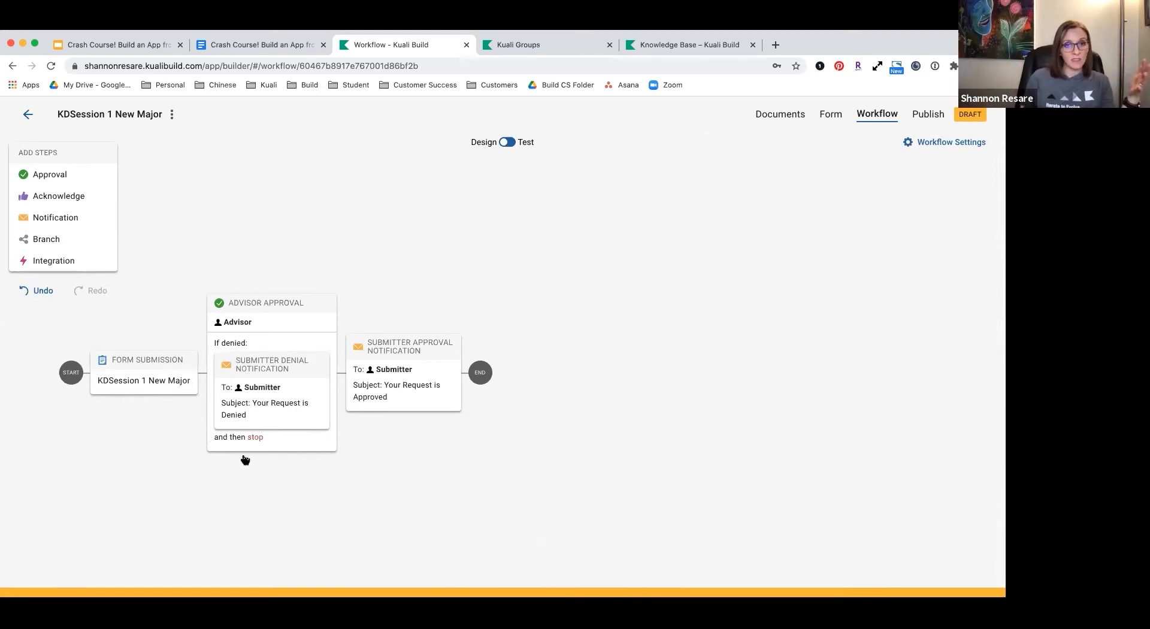
Step: Set the Advisor Approval step to Continue Workflow after its denial steps and save it
left_click(298, 321)
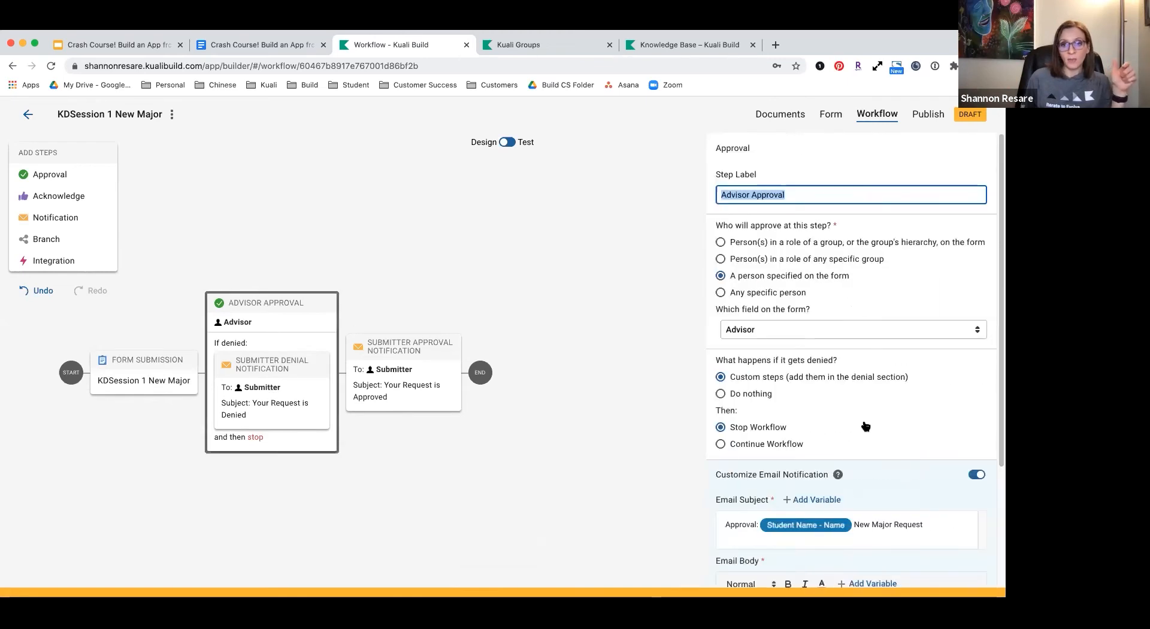
left_click(722, 445)
scroll(832, 452, "down", 5)
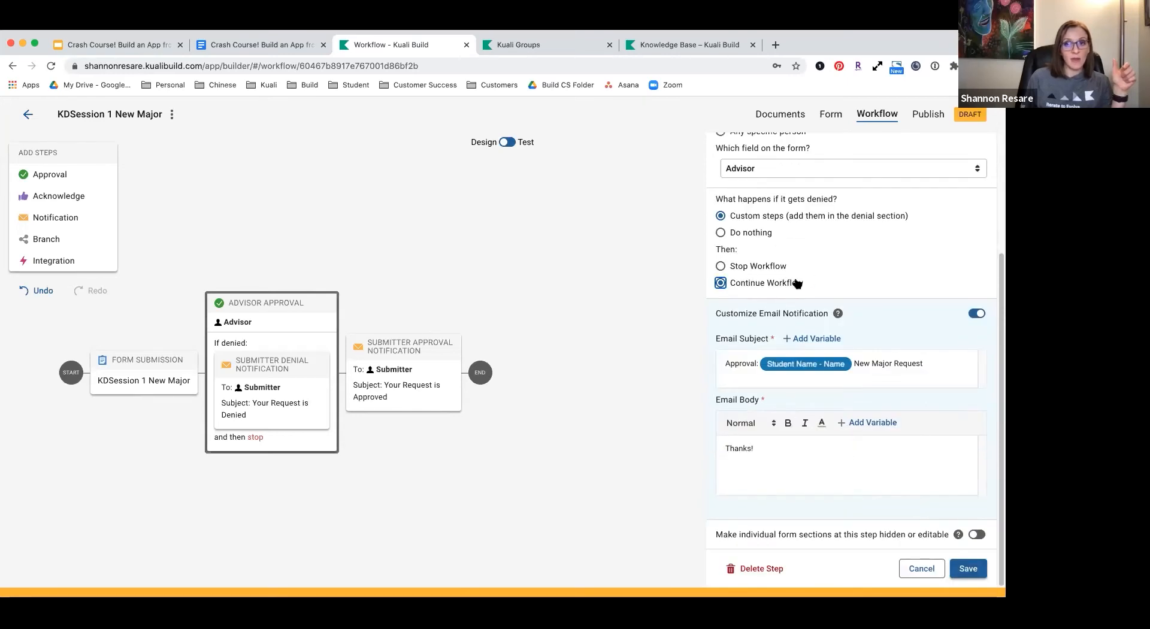
left_click(964, 569)
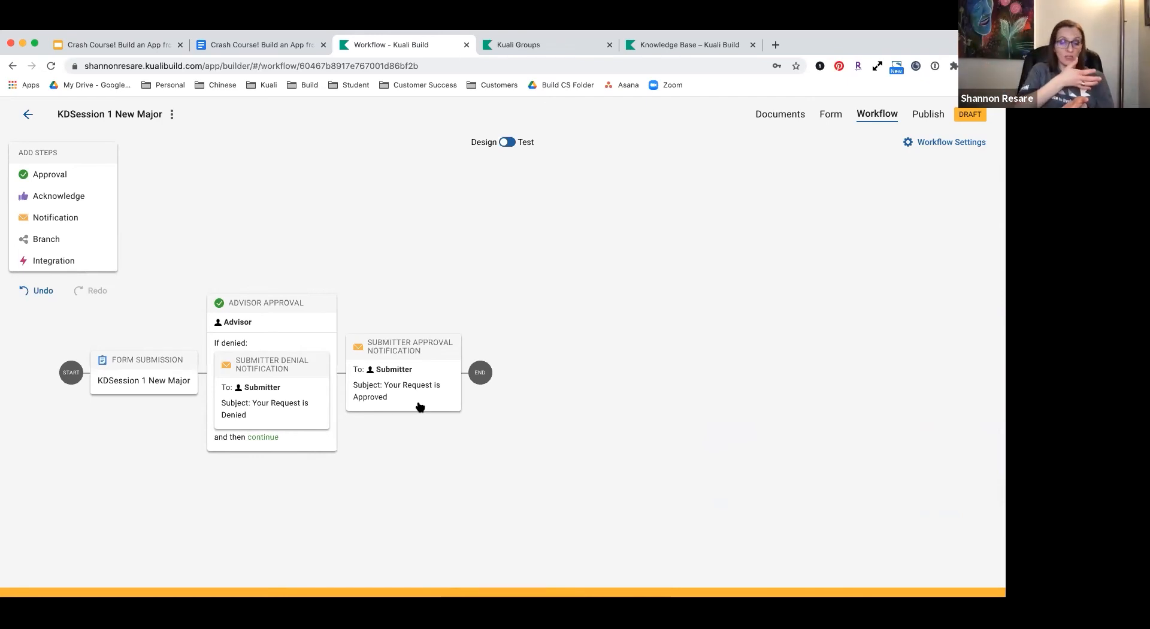
Step: Set the Advisor Approval step back to Stop Workflow after its denial steps and save it
left_click(304, 450)
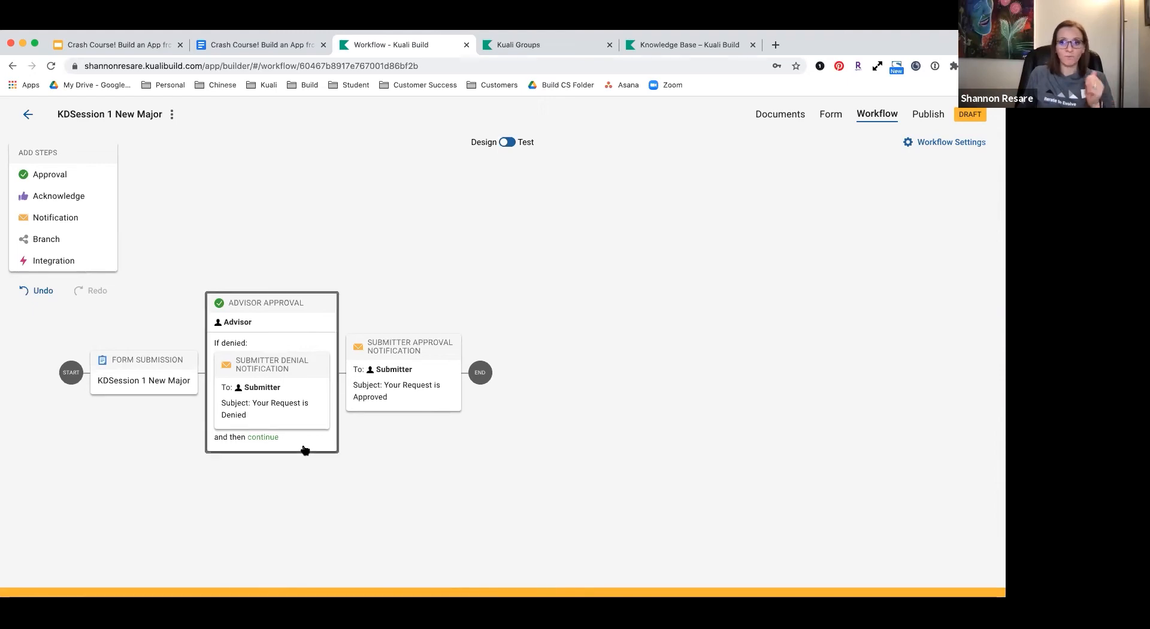
left_click(720, 428)
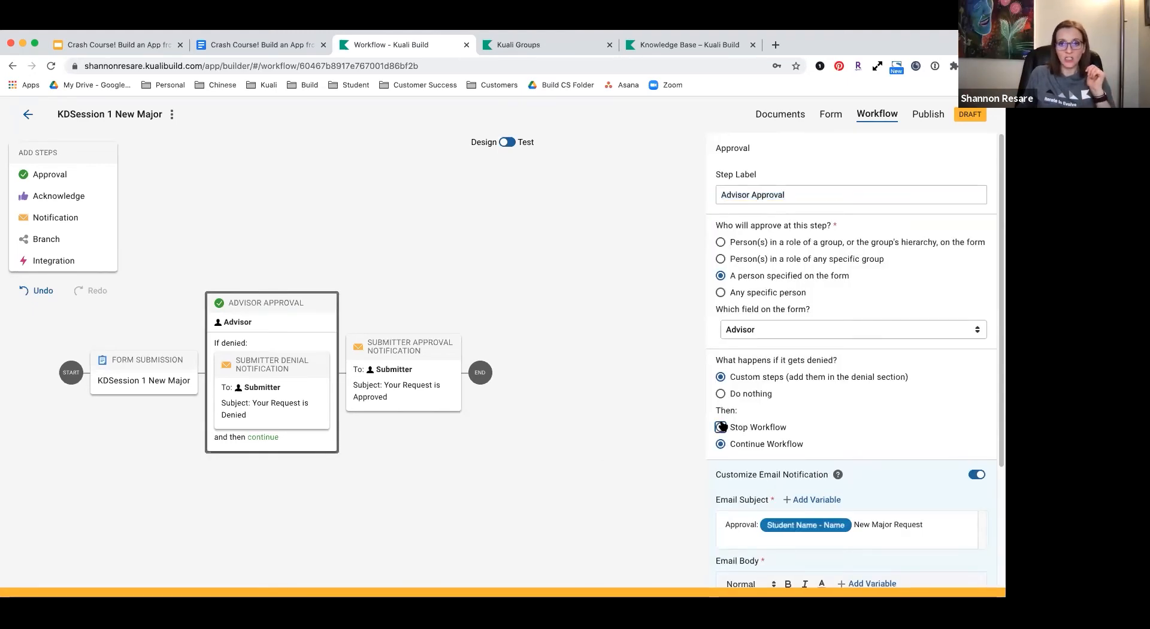
scroll(869, 473, "down", 3)
left_click(966, 570)
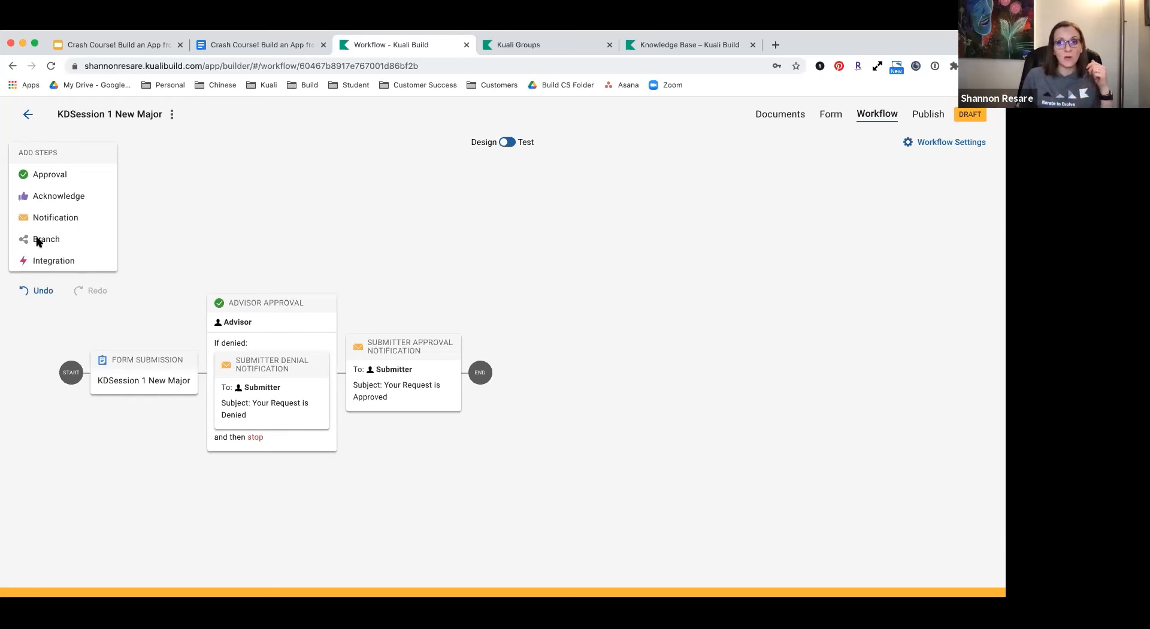
Step: Add a Branch step between Form Submission and Advisor Approval, leaving its label blank
left_click_drag(36, 242, 199, 377)
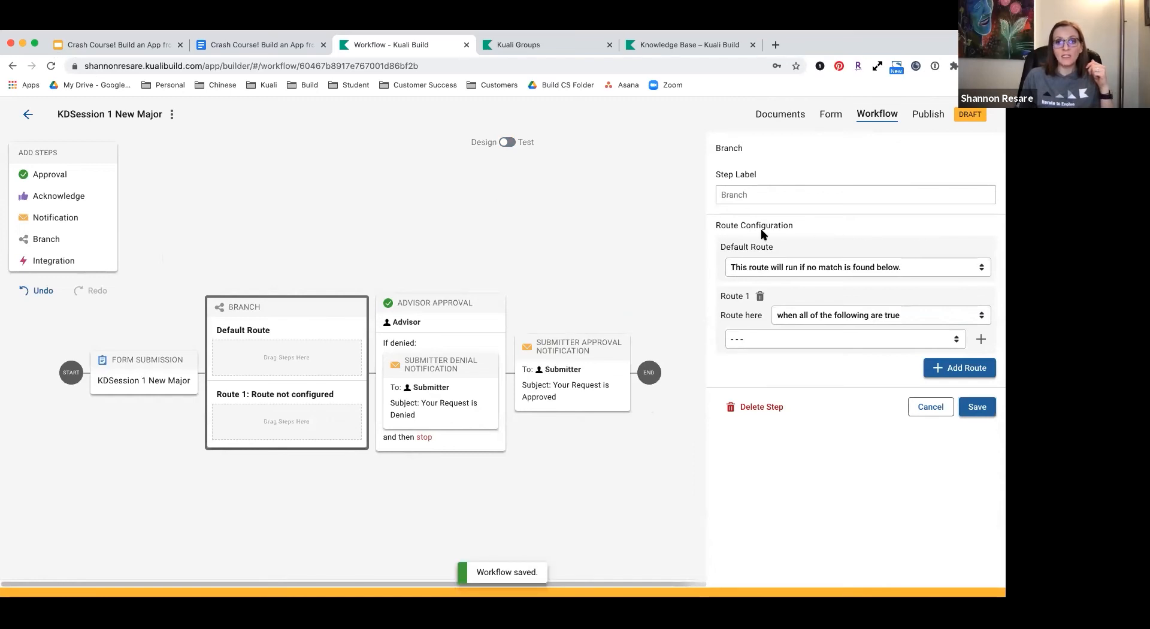
left_click(767, 193)
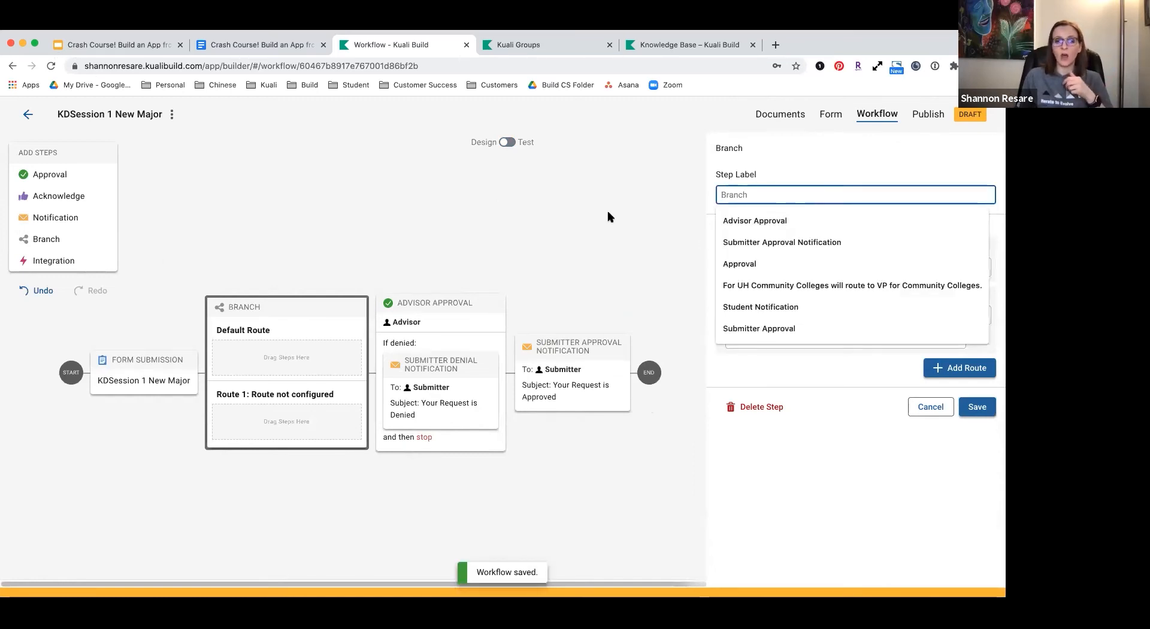
left_click(611, 217)
left_click(292, 312)
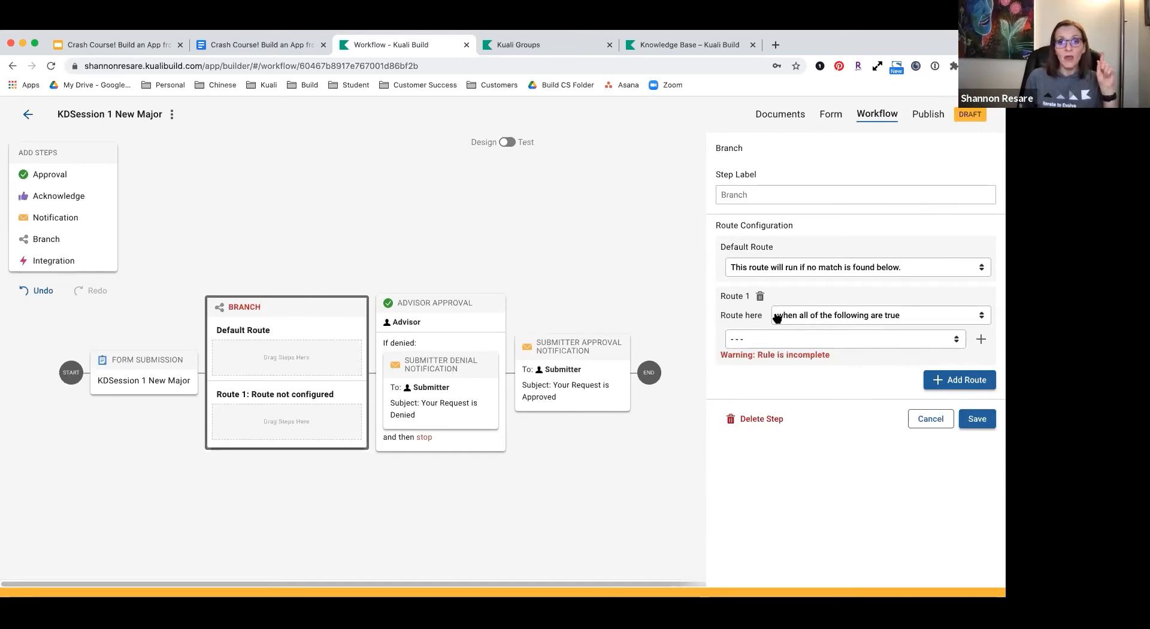
Step: Configure Route 1 to run when "How many times have you requested a new major?" is First Time, and save the branch
left_click(800, 340)
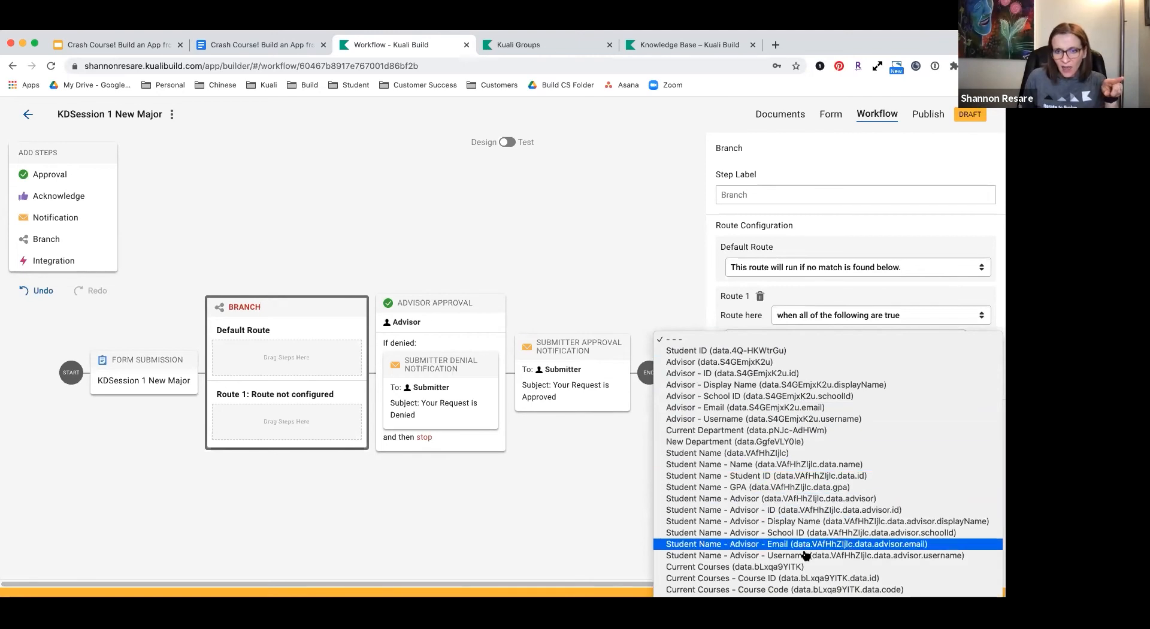
scroll(806, 554, "down", 3)
scroll(808, 558, "down", 1)
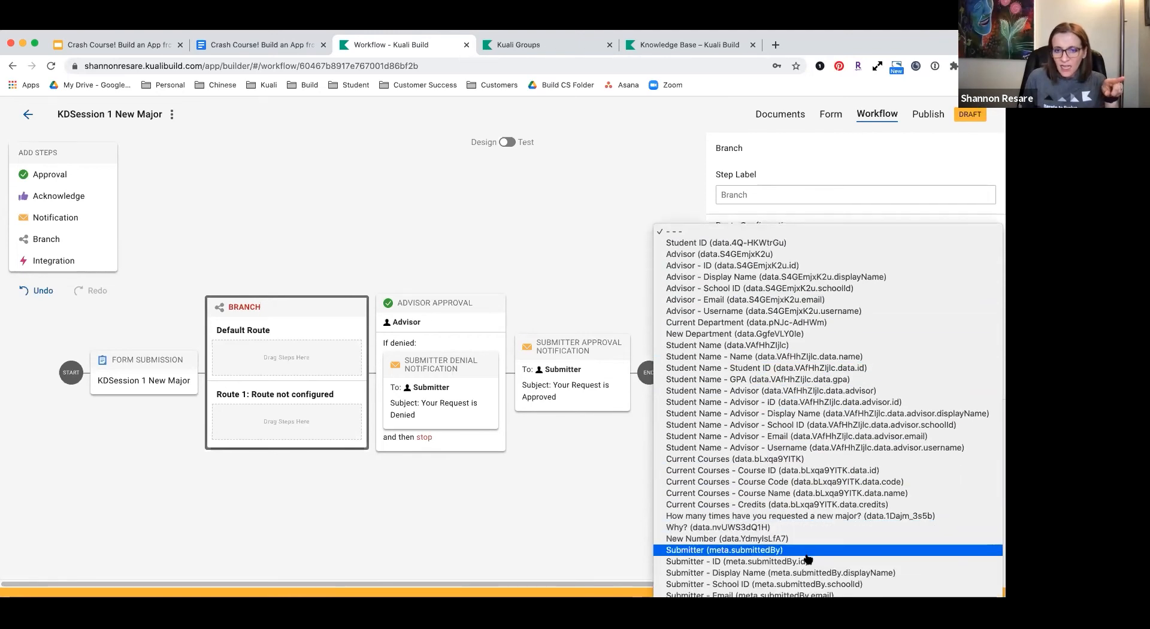
left_click(808, 516)
left_click(852, 348)
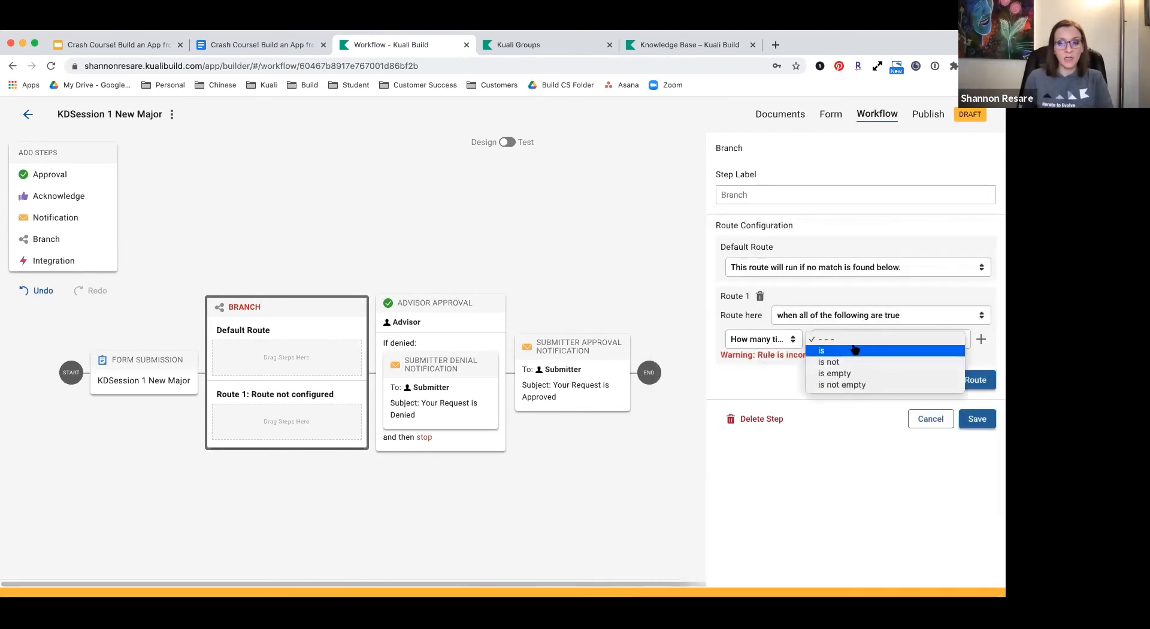
left_click(853, 355)
left_click(898, 340)
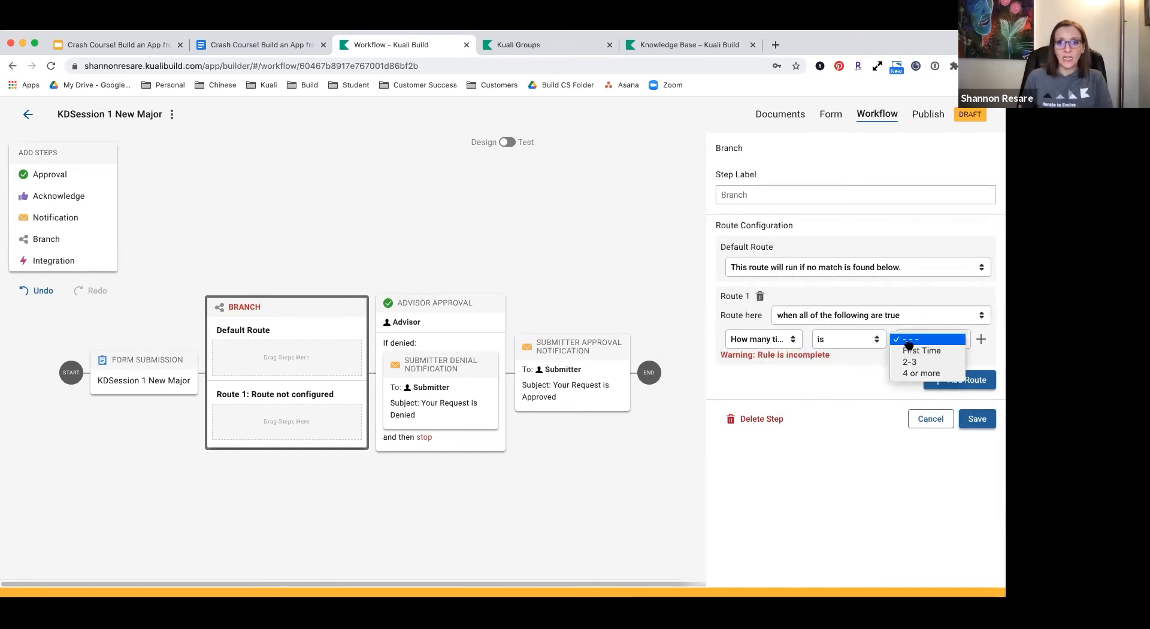
left_click(909, 352)
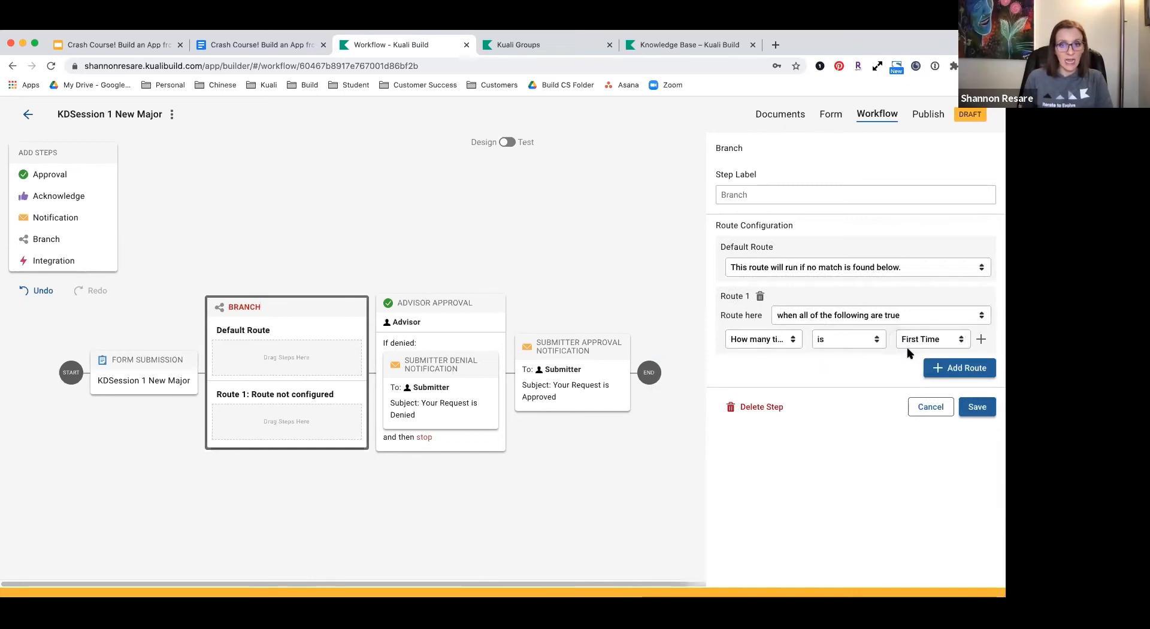
left_click(982, 412)
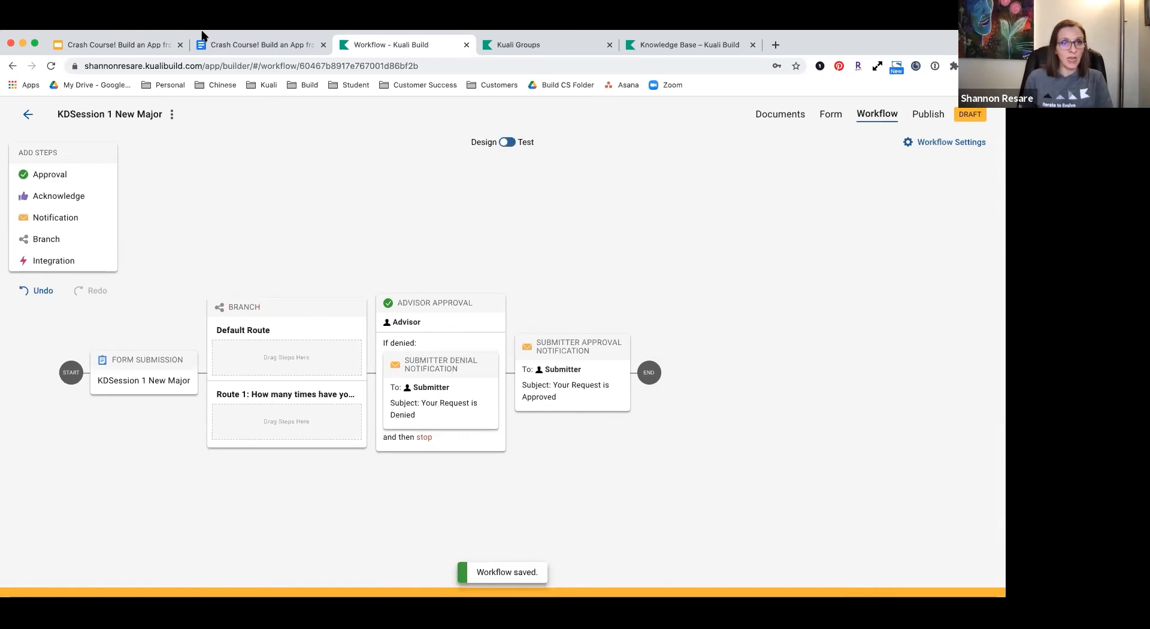
Step: Add an Acknowledge step to Route 1 of the branch and label it "New Department - Chair"
left_click_drag(69, 198, 284, 423)
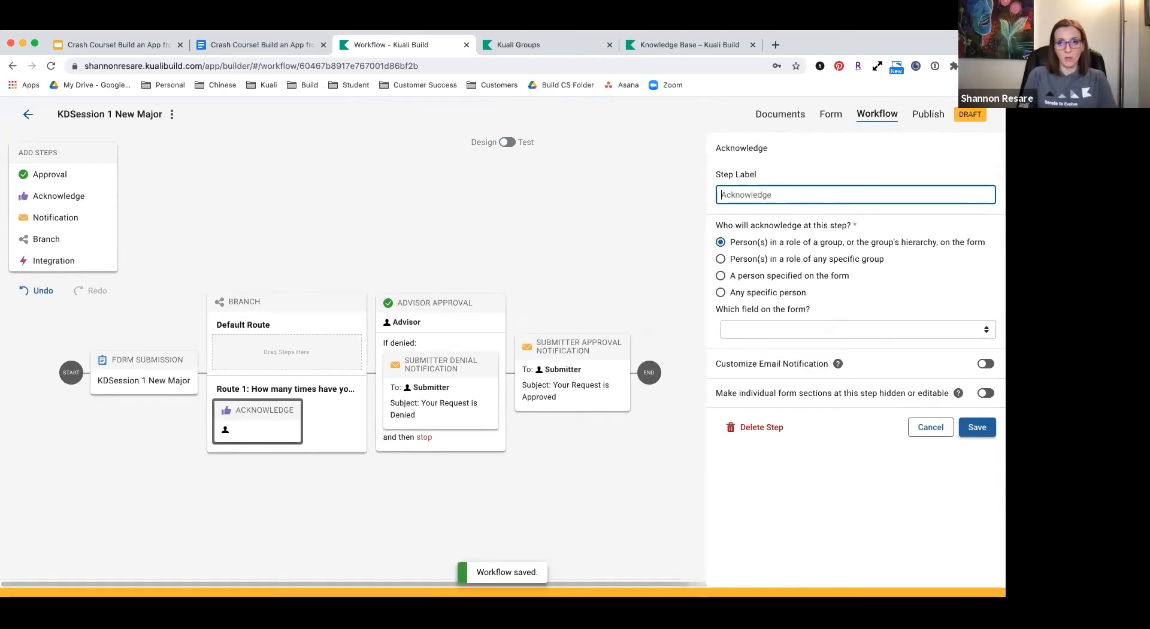
left_click(751, 198)
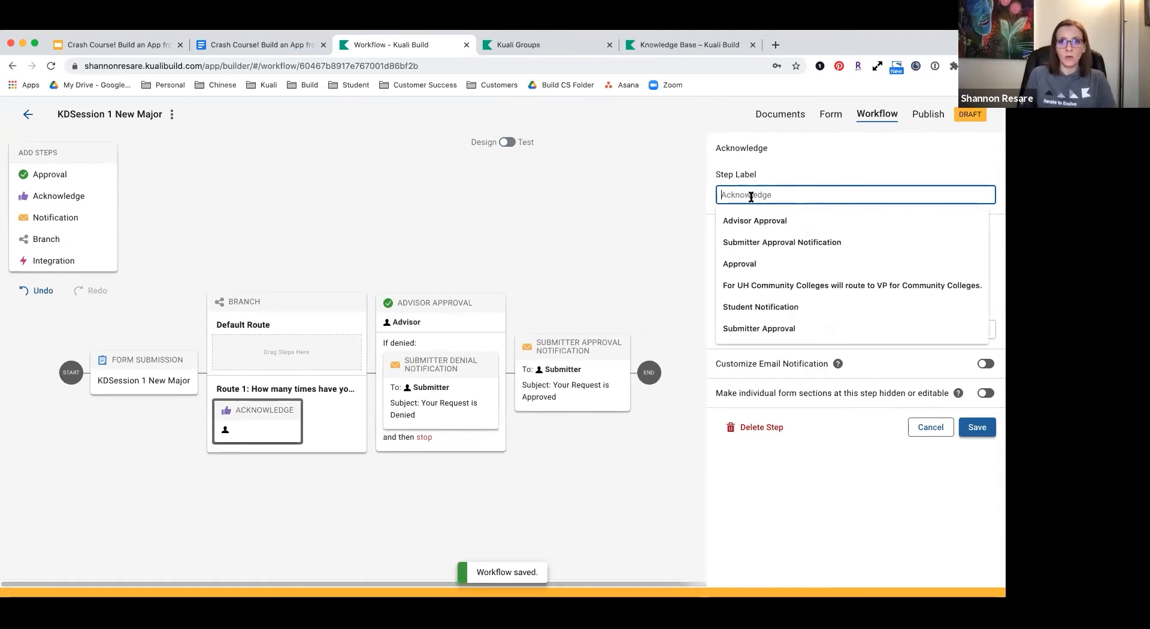
type("New")
type(" Dpear")
type("tment - Chair")
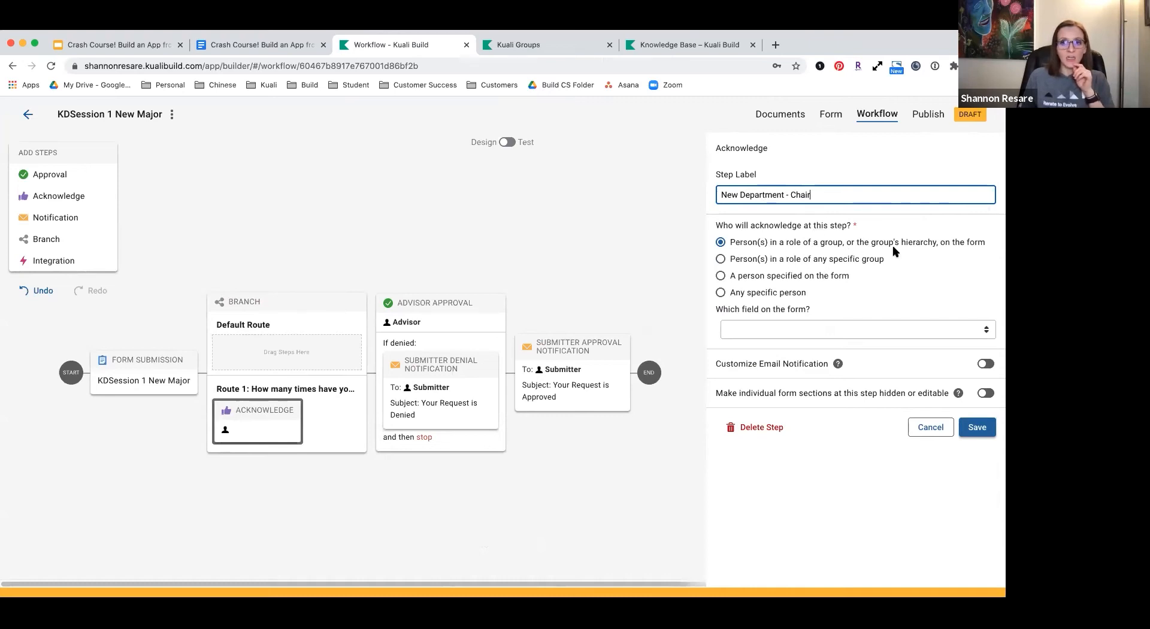
Step: Assign the acknowledgement to the Departments - Department Chair role from the New Department form field, and save the step
left_click(795, 329)
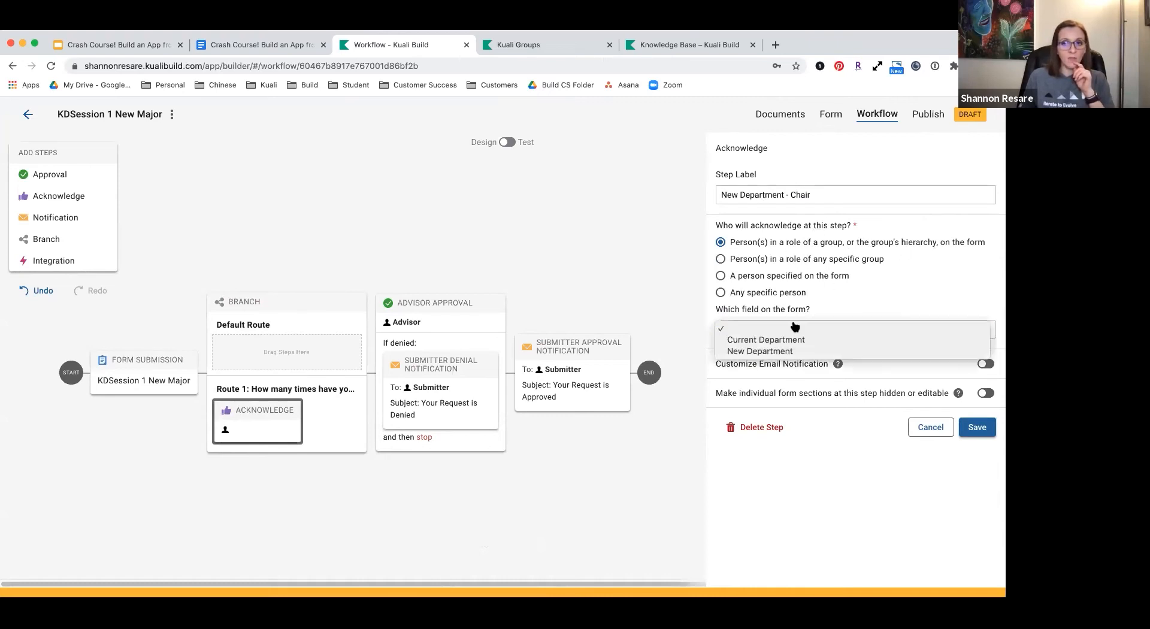
left_click(797, 352)
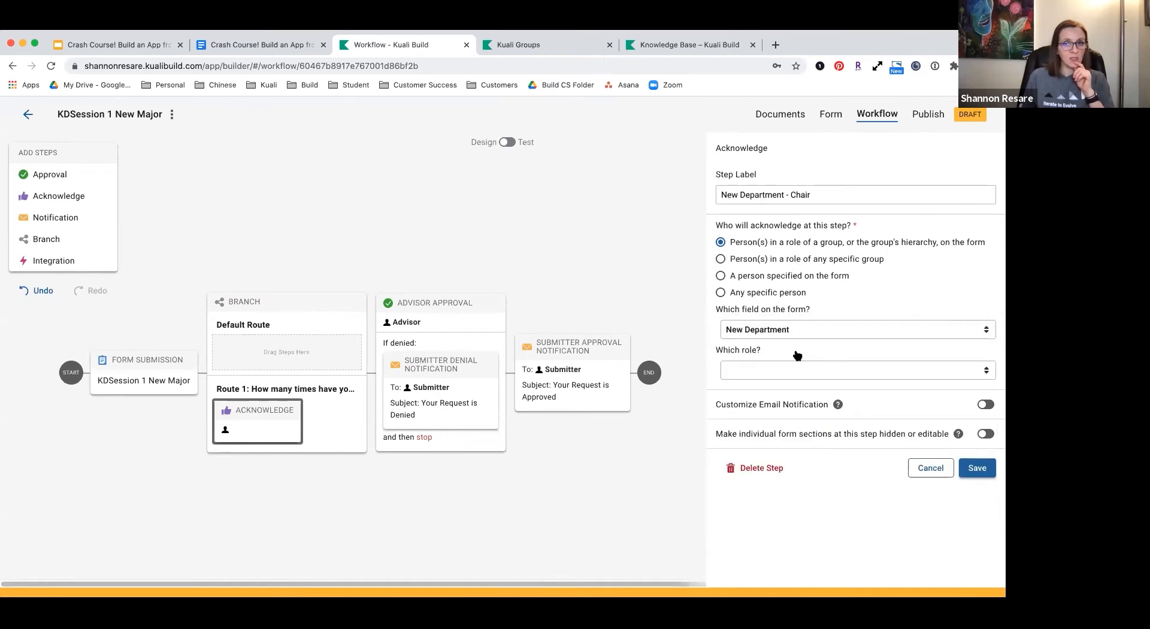
left_click(793, 376)
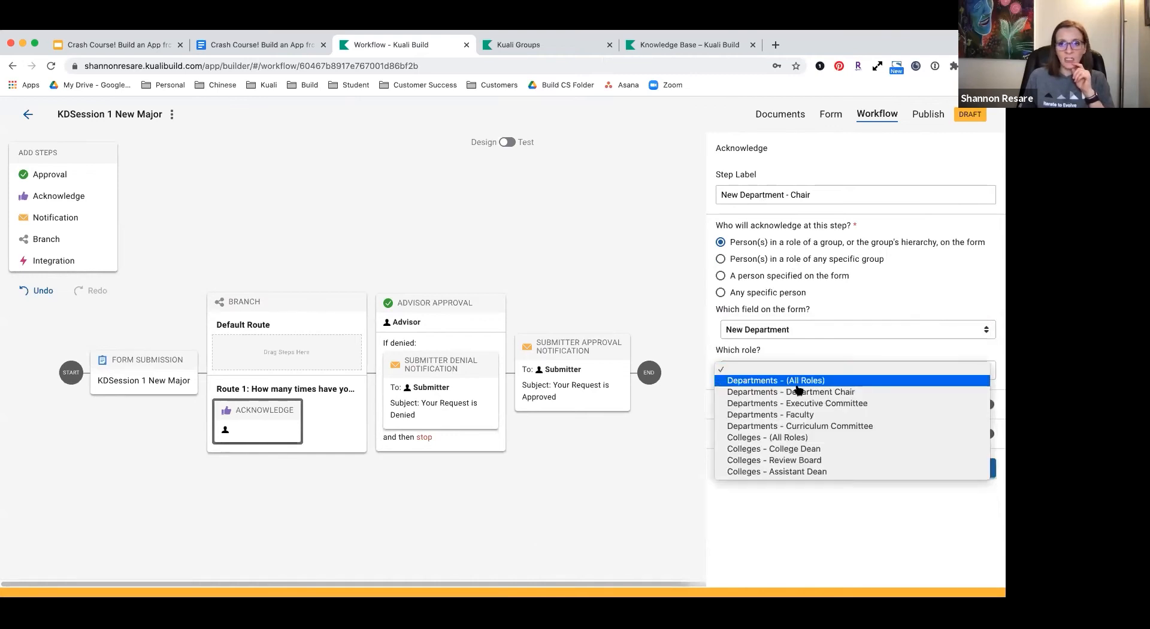
left_click(799, 392)
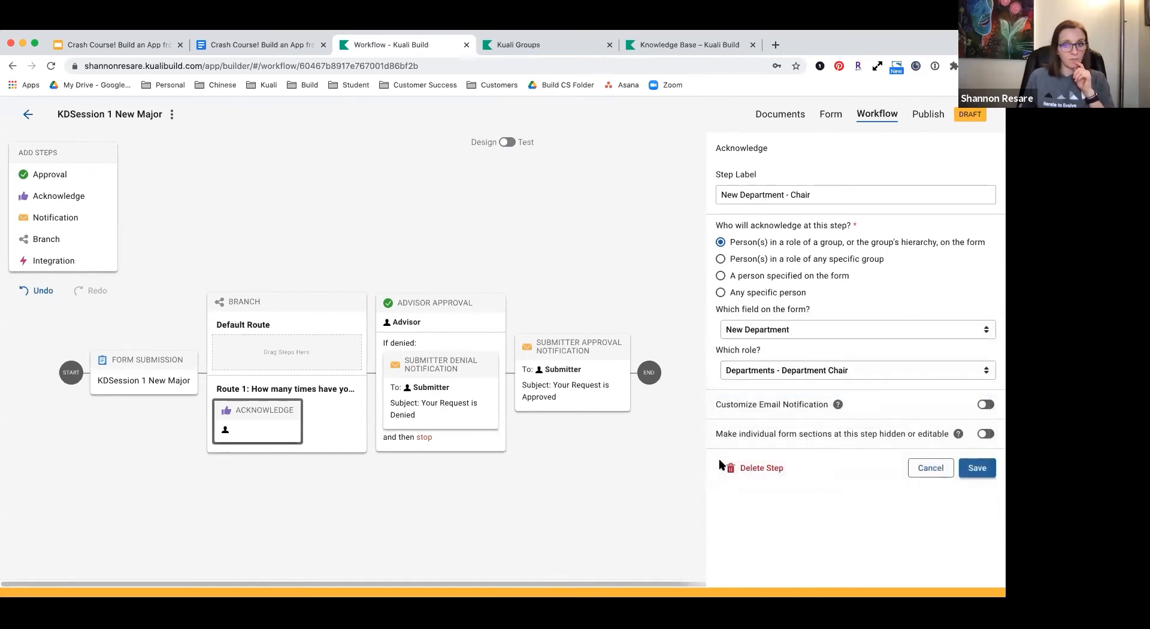
left_click(977, 468)
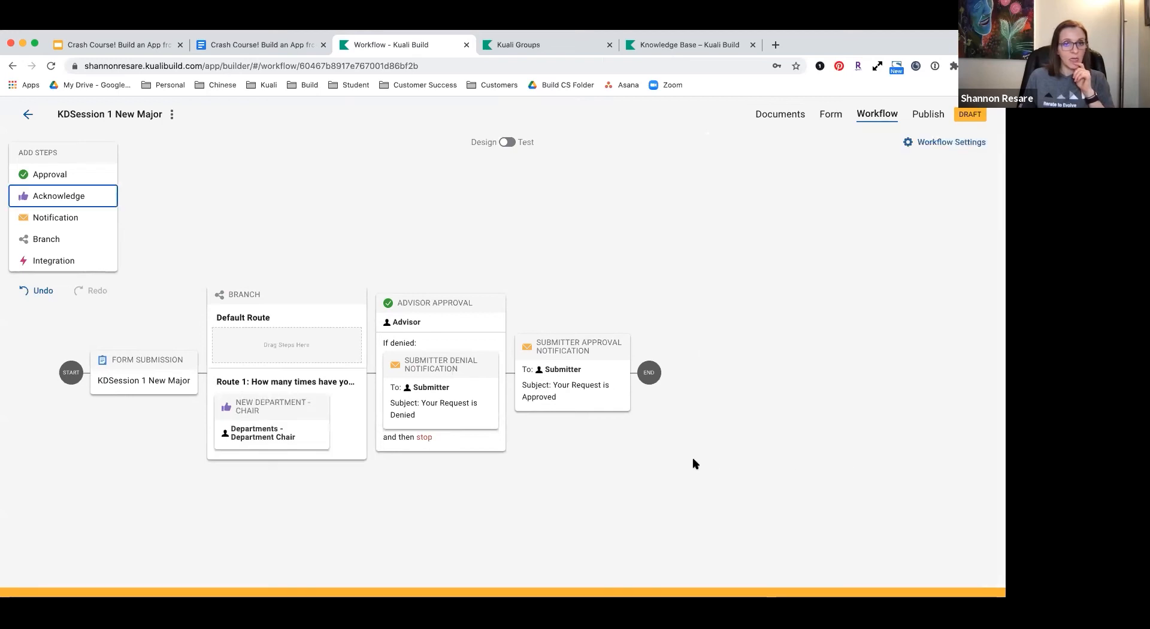
Step: Move the Advisor Approval step, including its denial notification, into the branch's Default Route
left_click(250, 333)
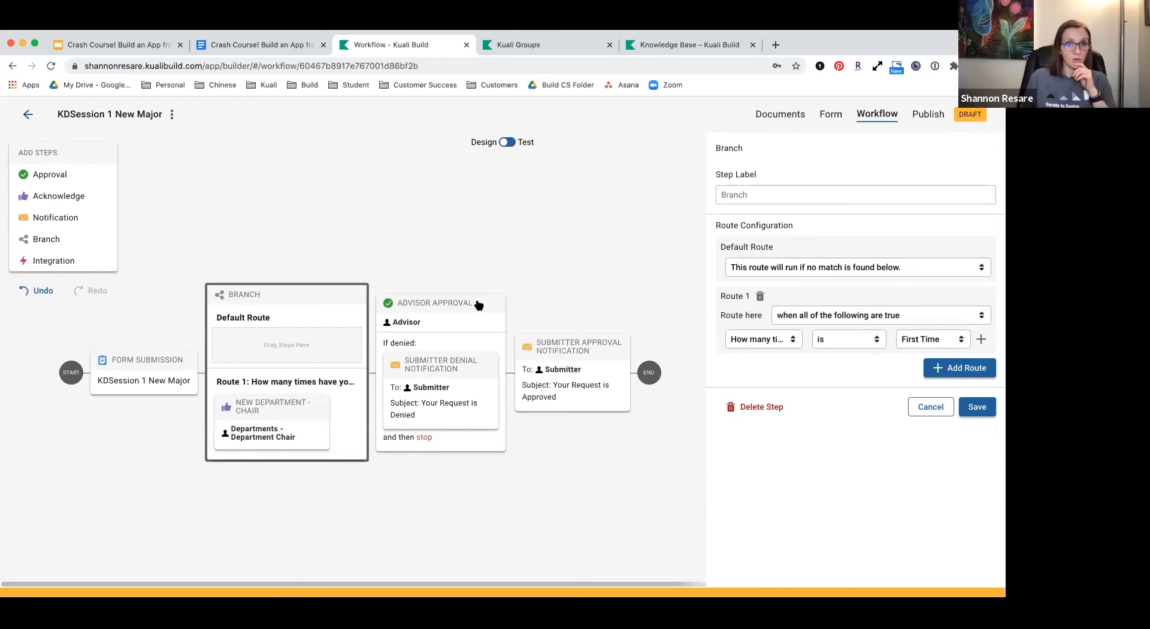
left_click_drag(478, 305, 311, 343)
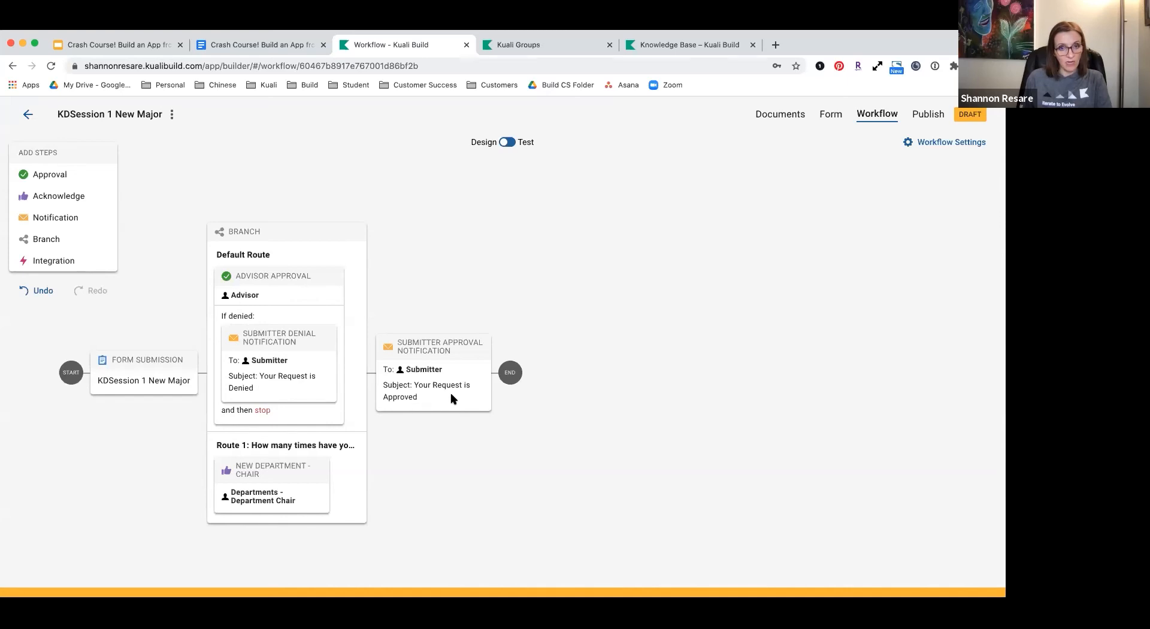
Step: Copy the New Department - Chair acknowledgement and paste it into the Default Route after Advisor Approval
left_click(305, 474)
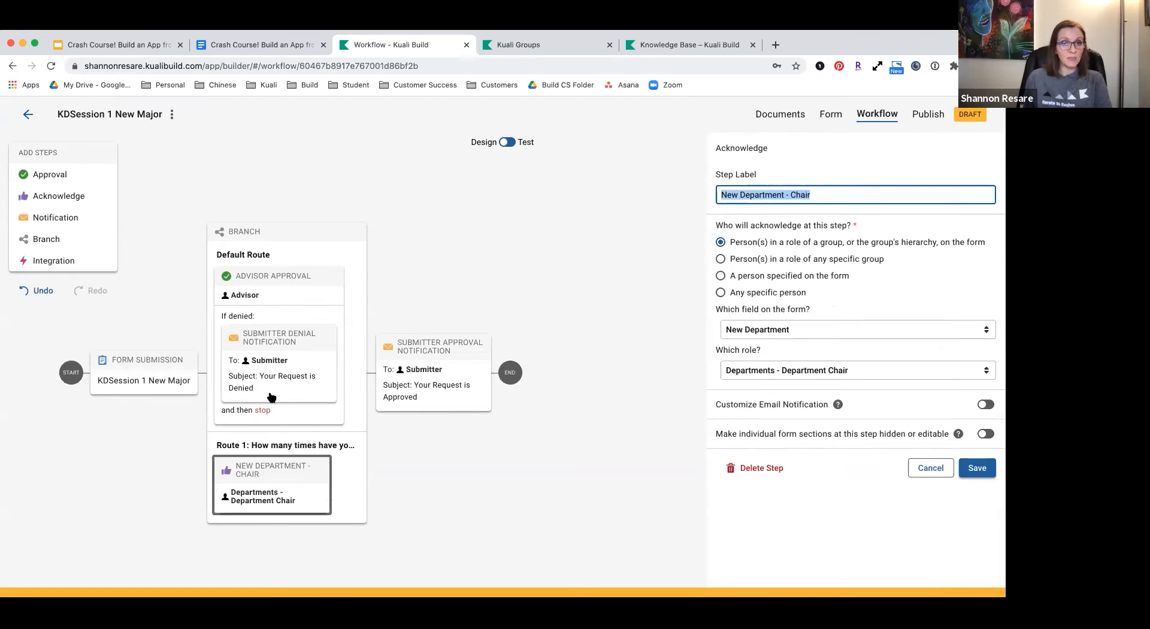
left_click(285, 467)
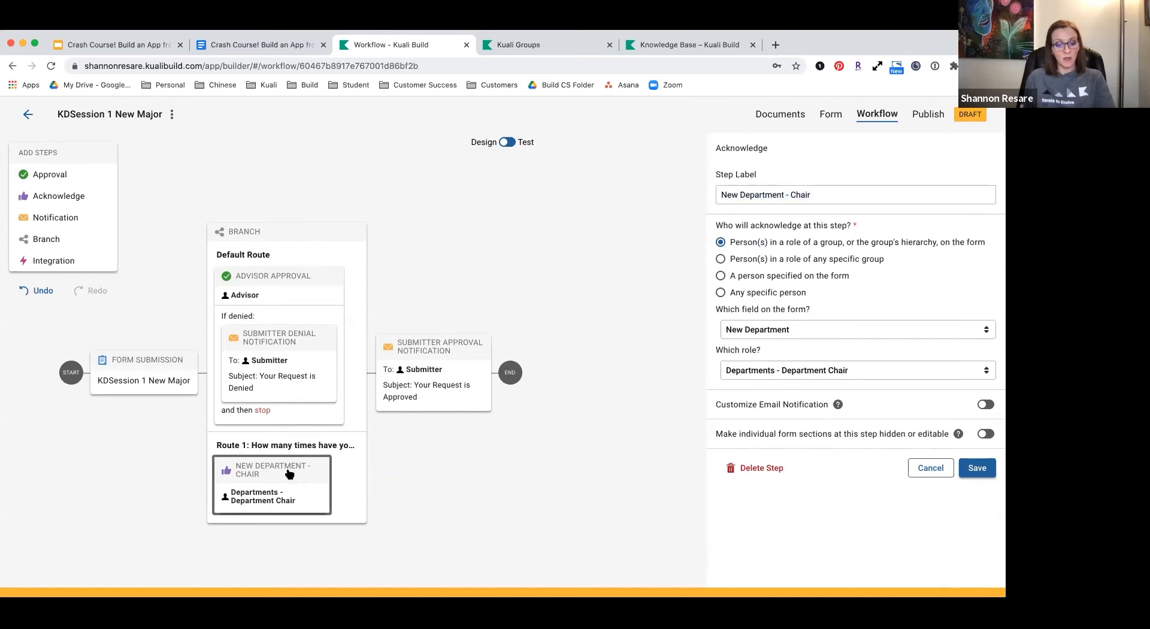
key("ctrl+c")
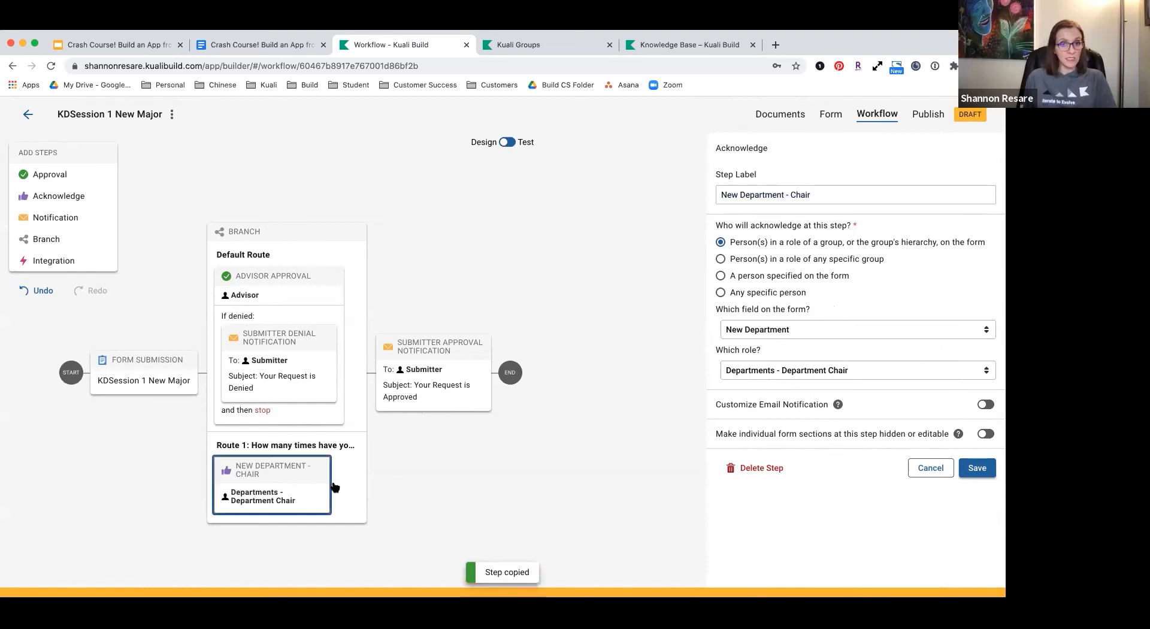
key("ctrl+v")
left_click_drag(365, 485, 413, 353)
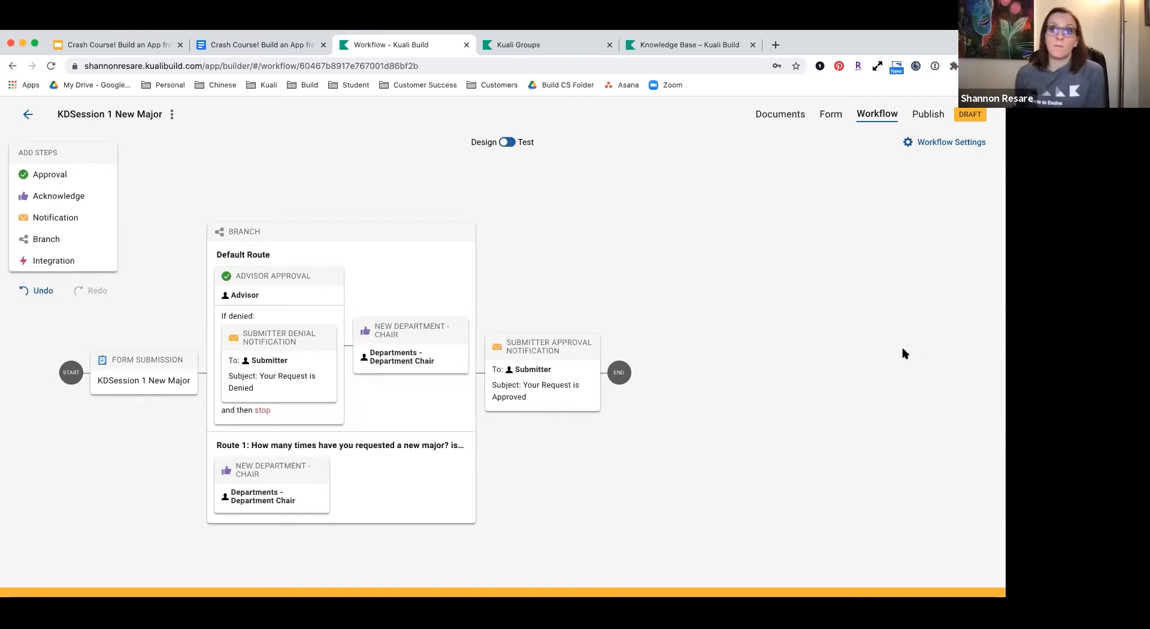
Step: Enable hiding or editing of individual form sections for the Advisor Approval step
left_click(306, 279)
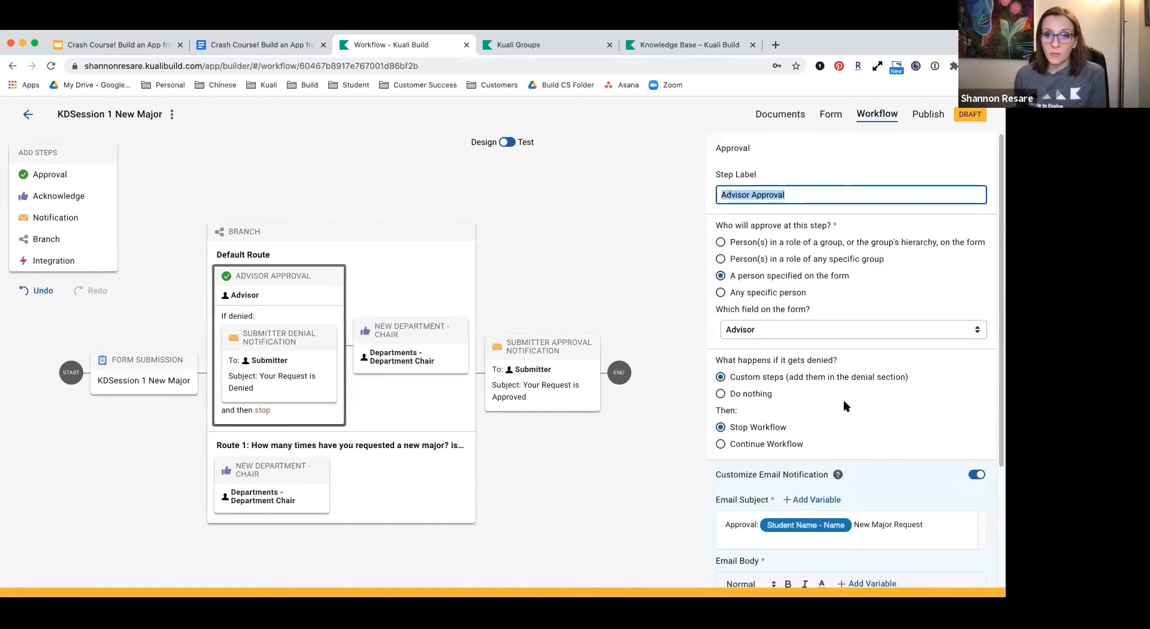
scroll(850, 407, "down", 3)
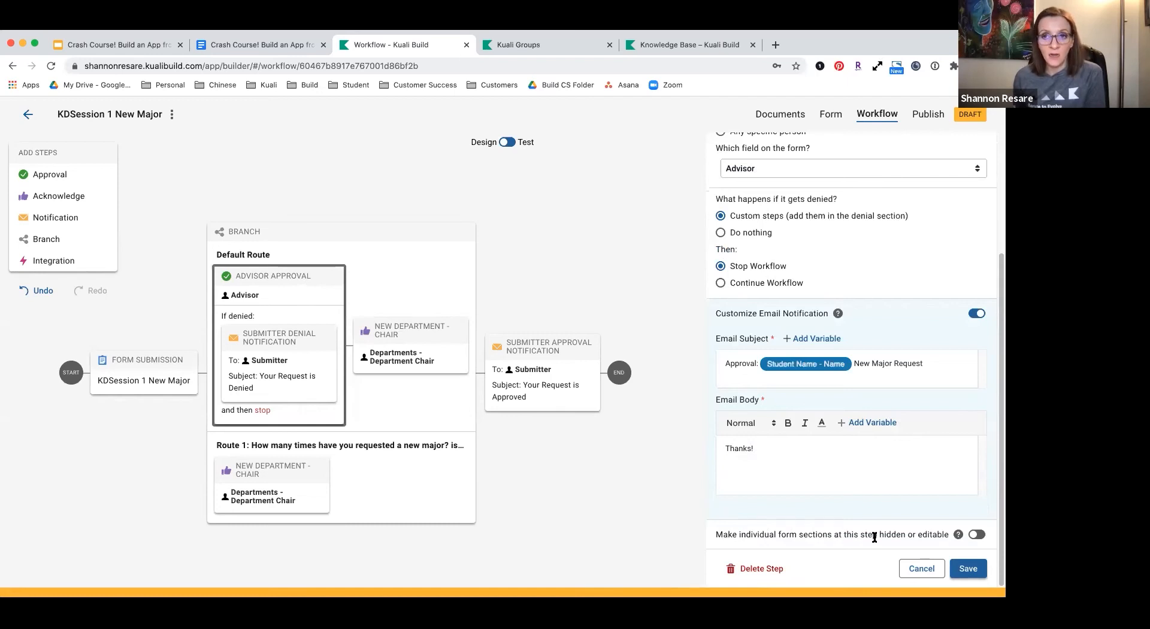
left_click(978, 535)
scroll(854, 464, "down", 3)
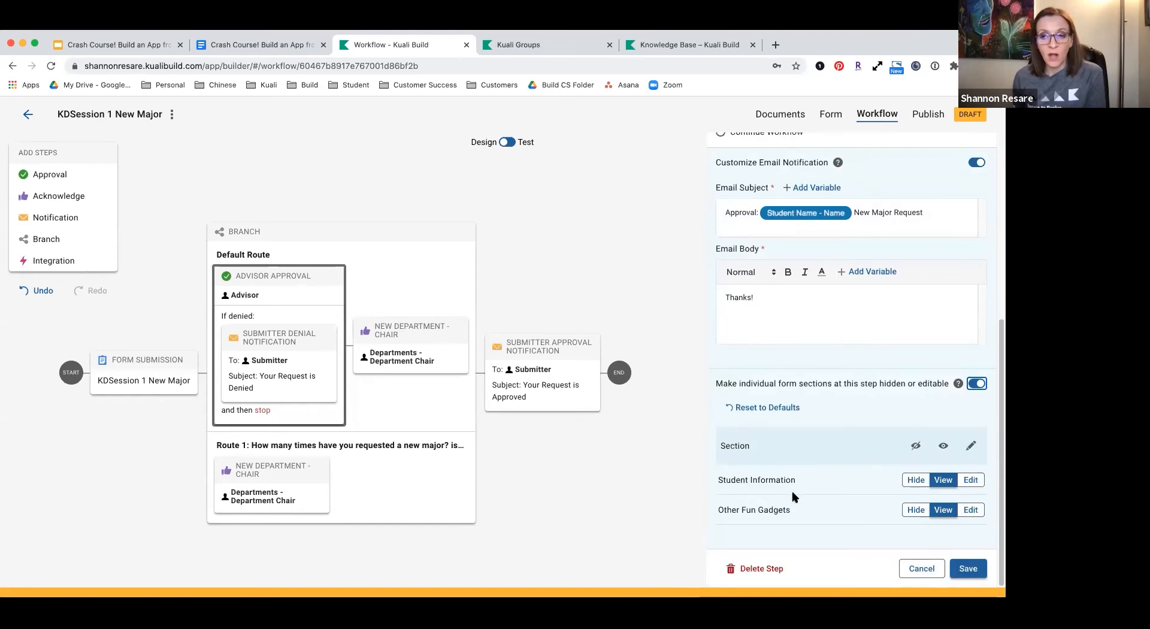
Step: Try Edit and Hide access for the Student Information section, and set it back to View
left_click(971, 479)
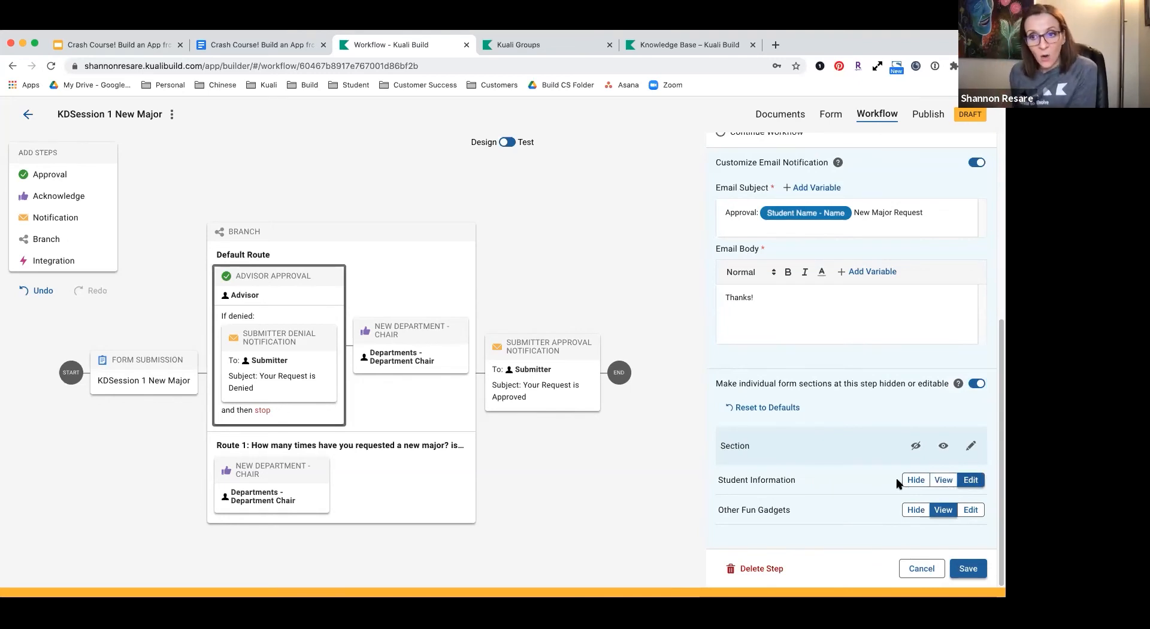
left_click(920, 482)
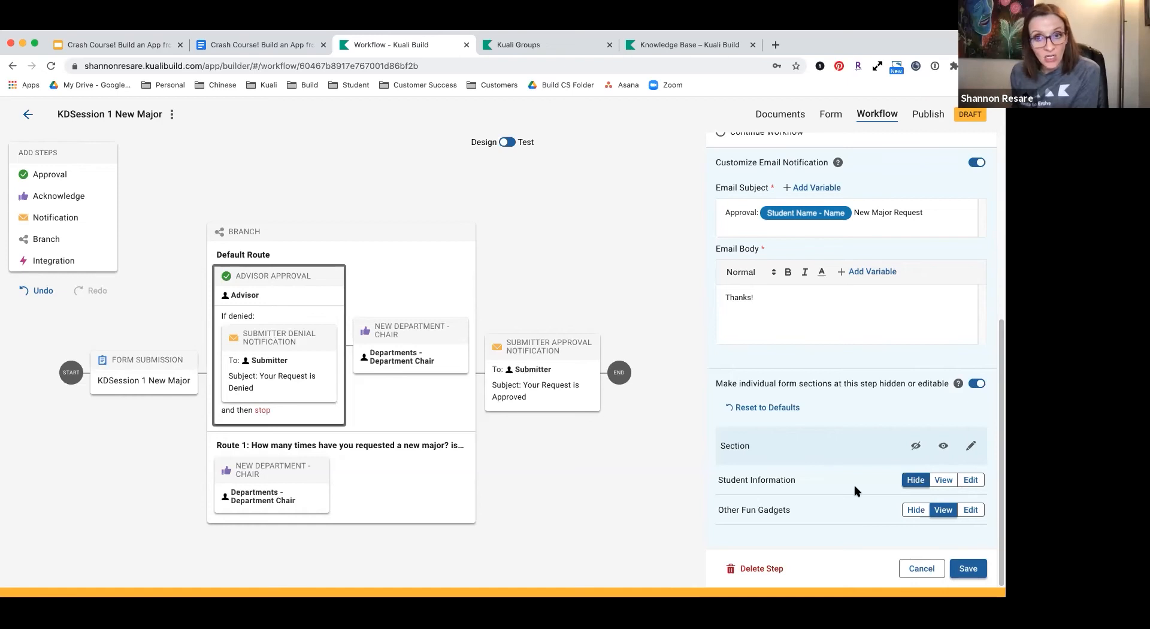
left_click(969, 482)
left_click(943, 482)
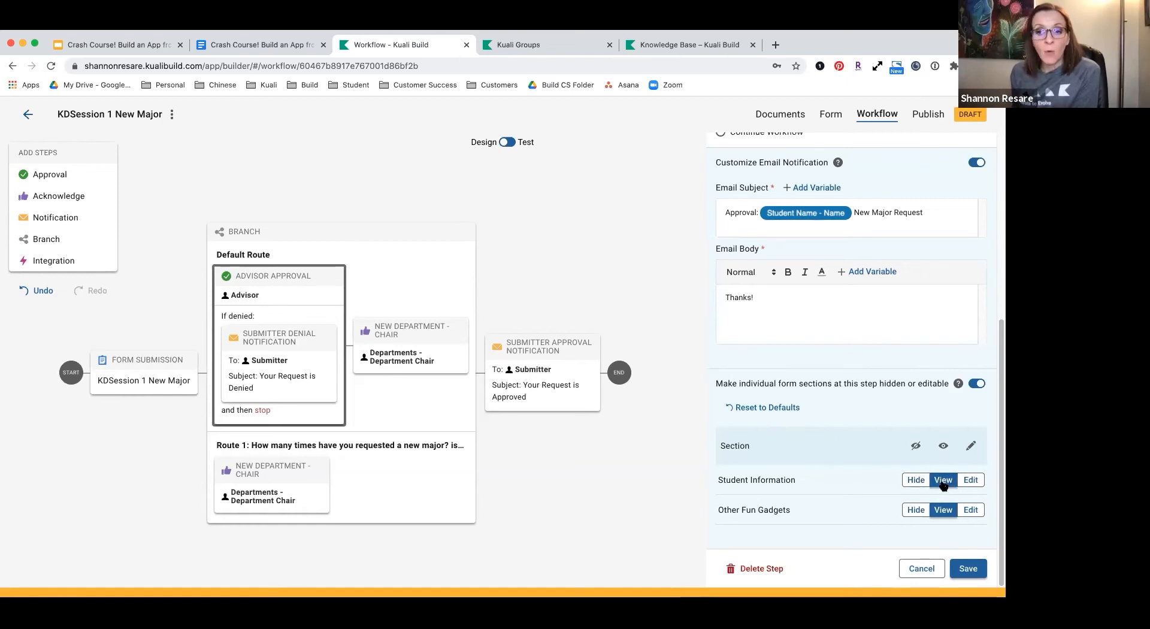
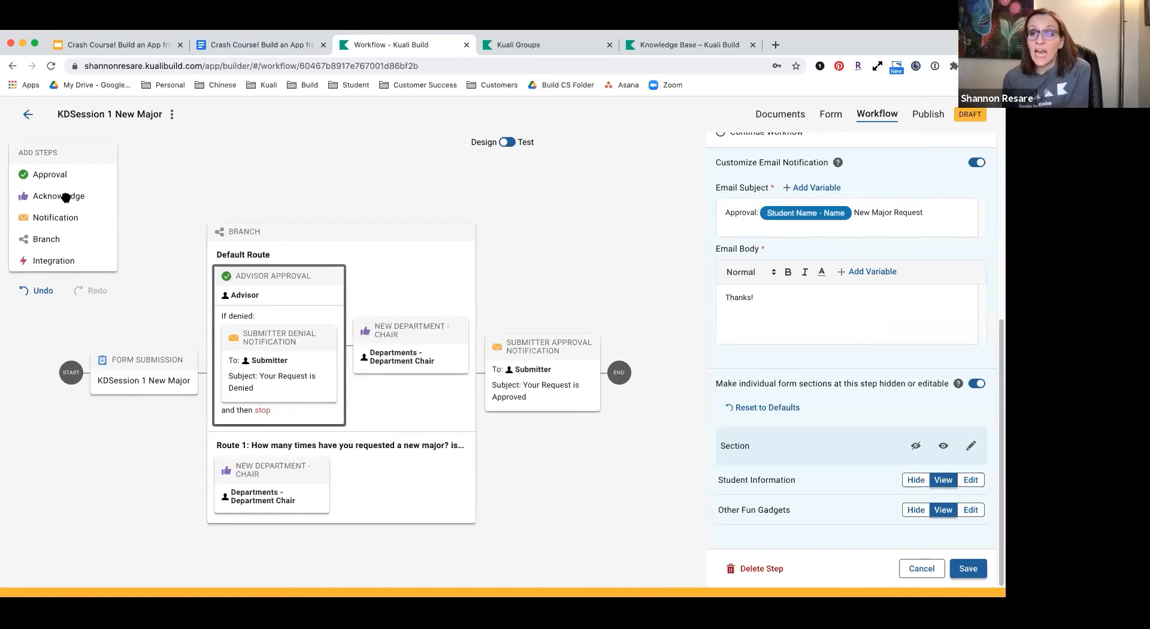
Step: Duplicate the Default Route's New Department - Chair acknowledgement and move the copy into Route 1 after the existing acknowledgement
left_click(392, 341)
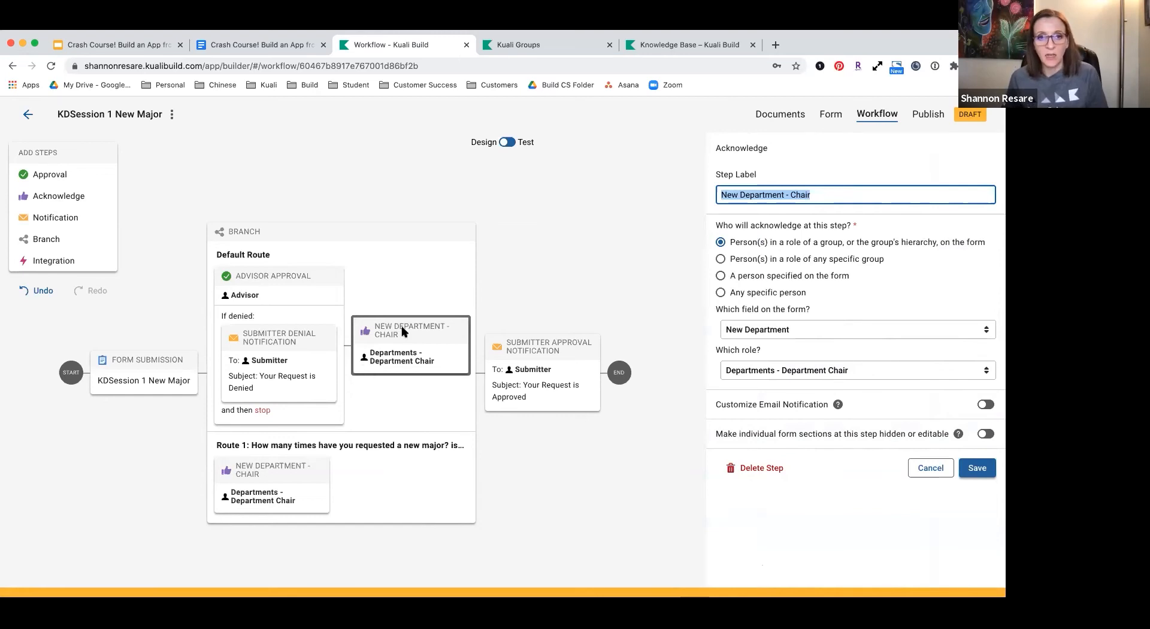
key("ctrl+c")
key("ctrl+v")
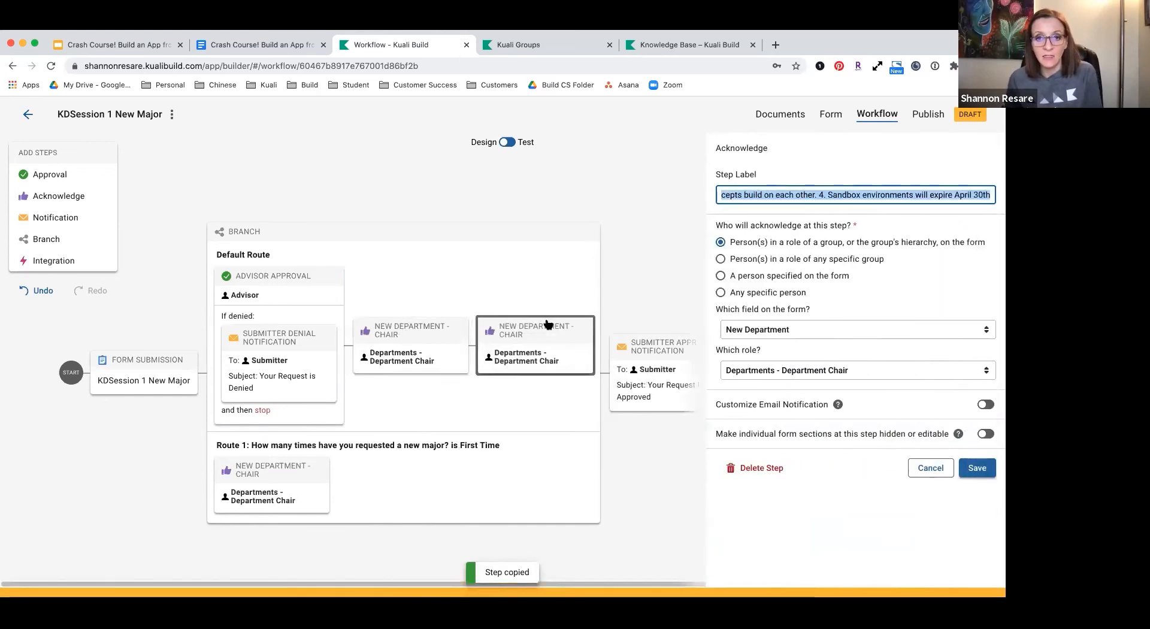
left_click(543, 353)
left_click_drag(543, 353, 431, 485)
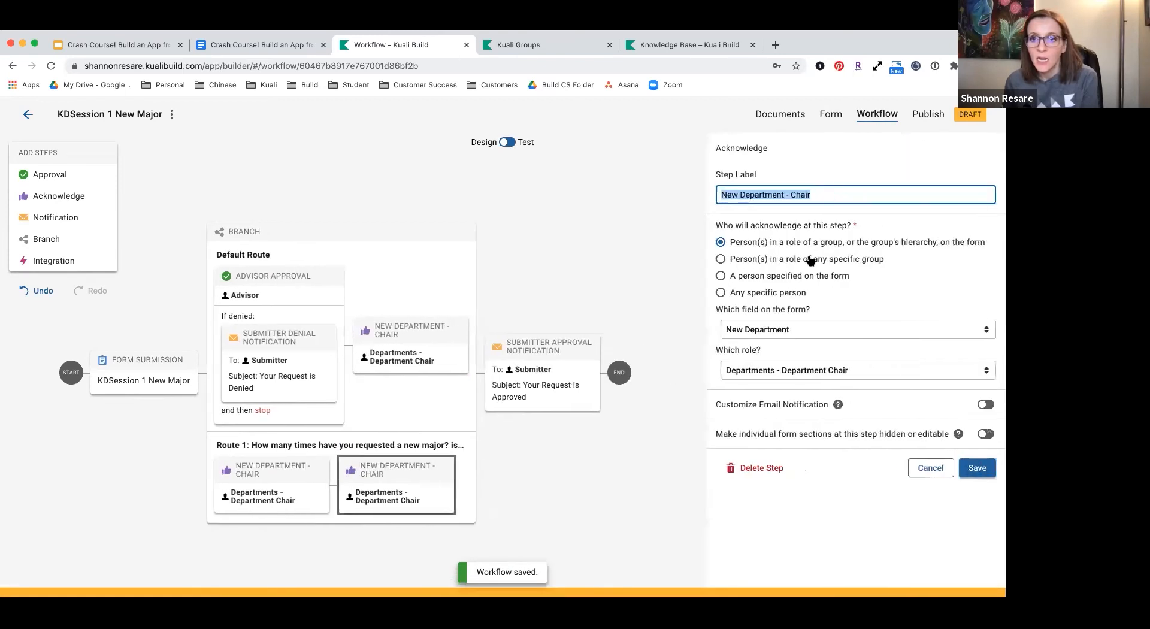
Step: Label the copied acknowledgement Advisor, assign it to a person specified on the form using the Advisor field, and save it
left_click(766, 197)
double_click(793, 195)
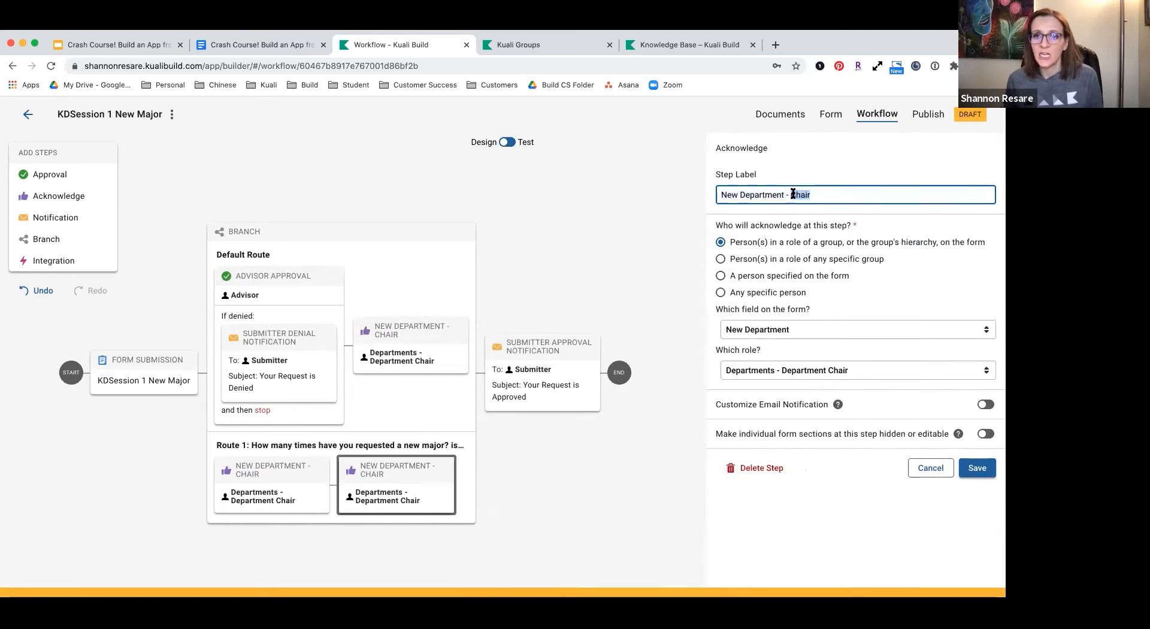
key("super+a")
type("Advisor")
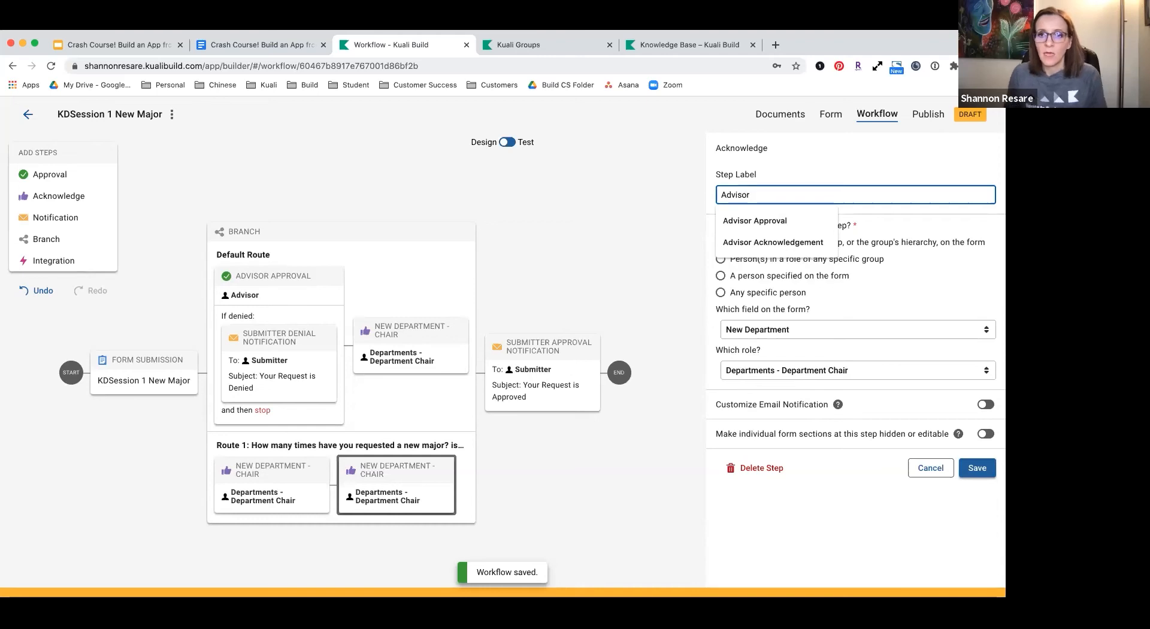
left_click(720, 276)
left_click(756, 331)
left_click(827, 336)
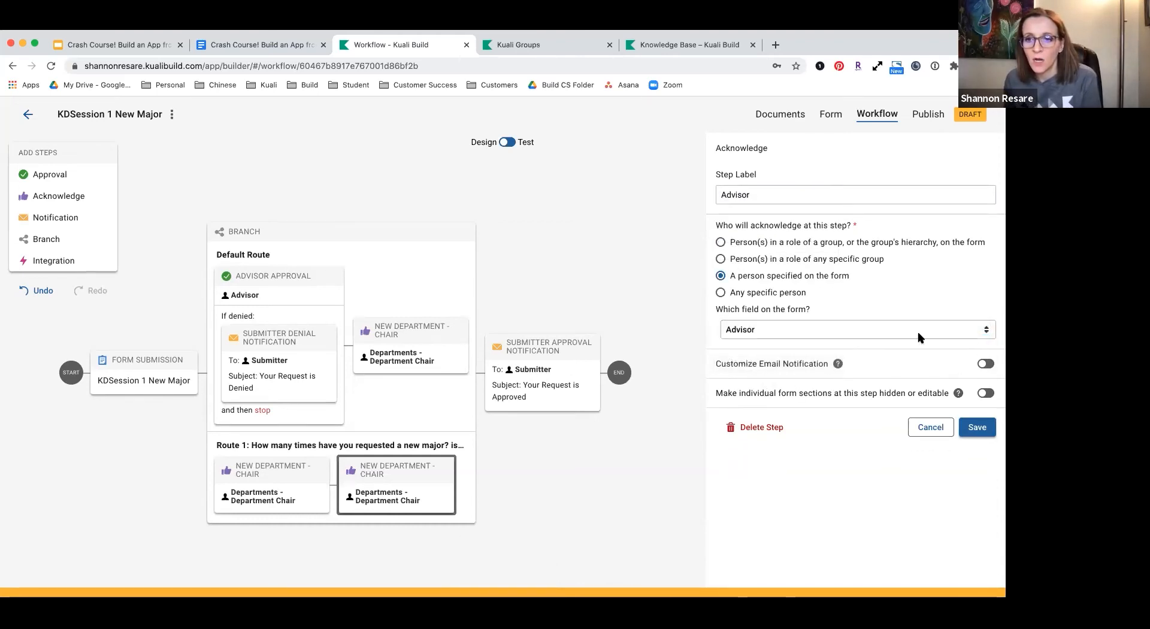
left_click(977, 427)
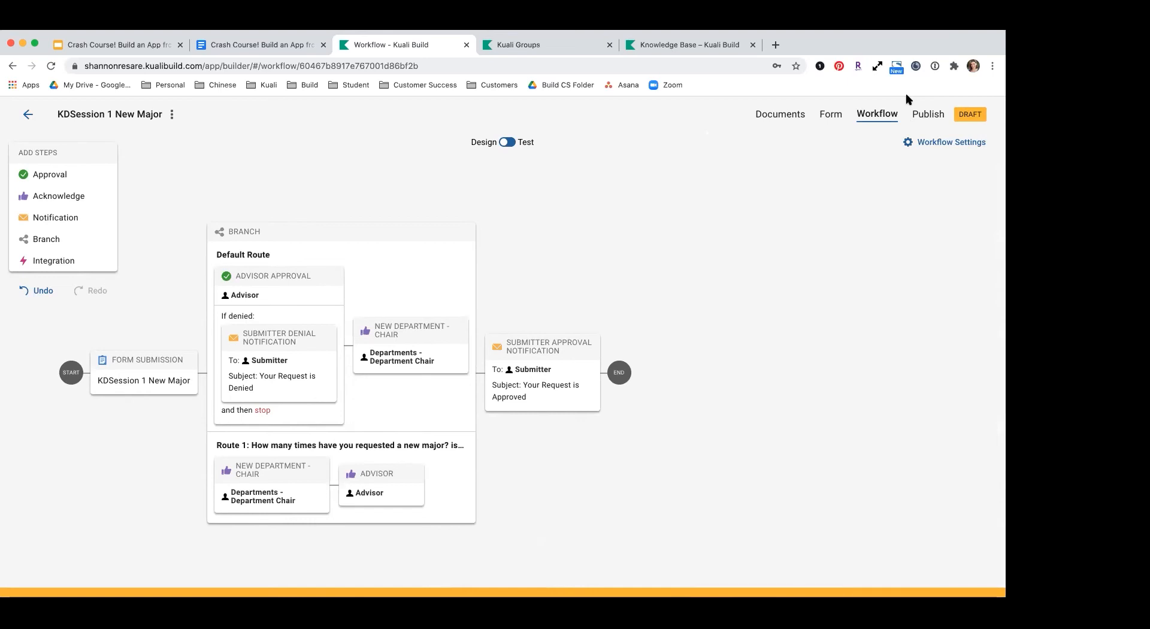
Step: Add a second route to the branch that always runs, and save the branch
left_click(410, 429)
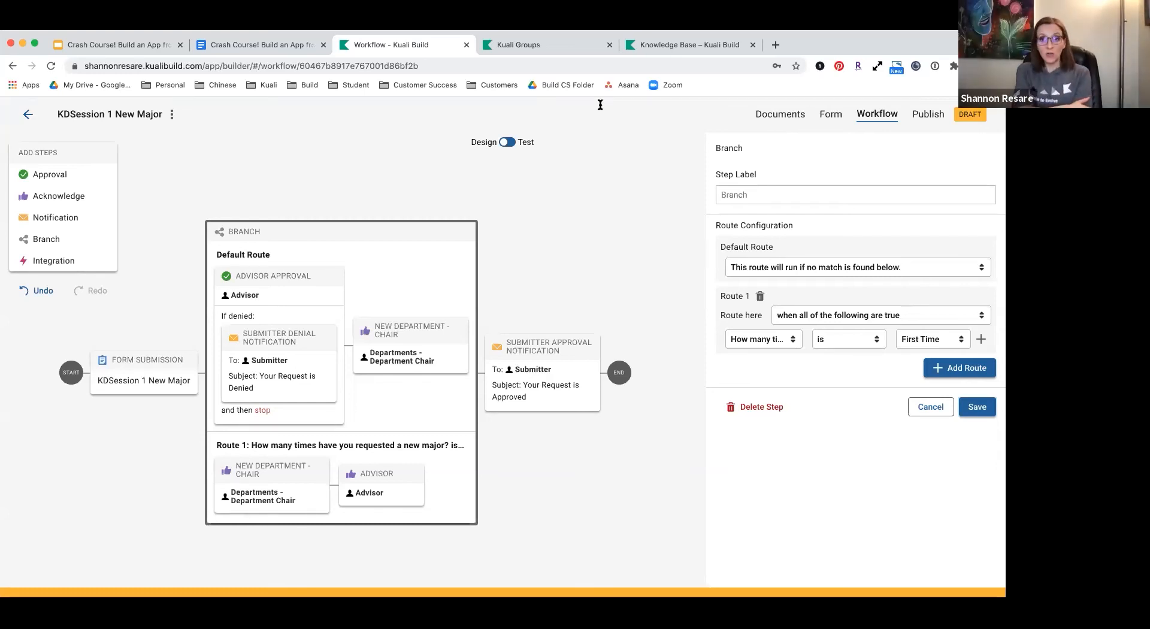
left_click(945, 372)
left_click(868, 387)
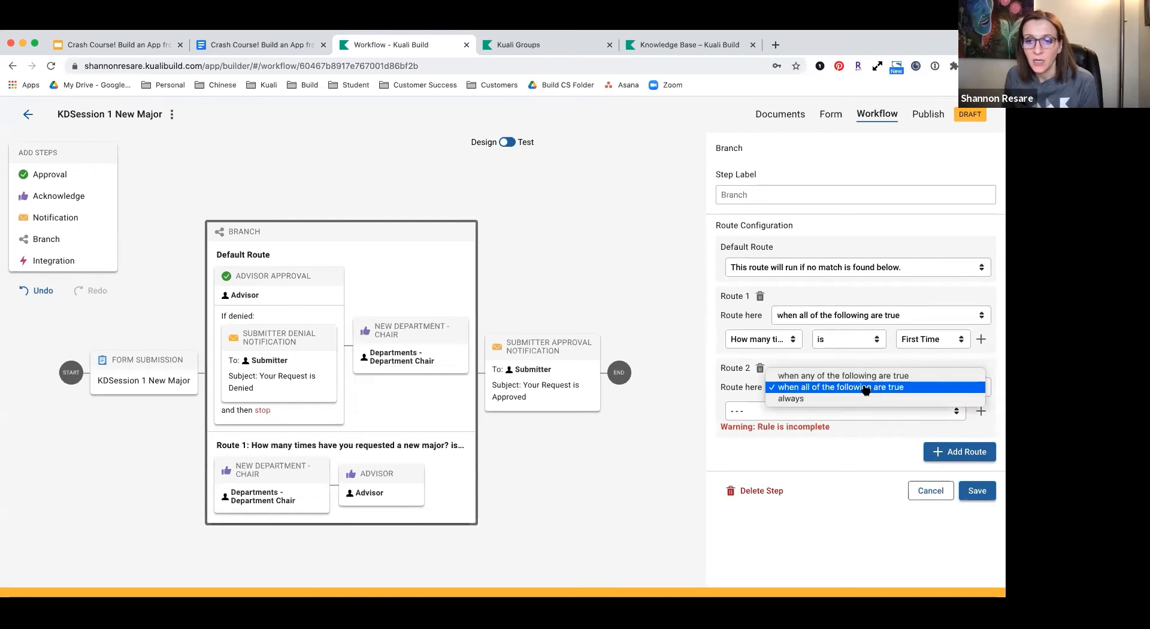
left_click(790, 399)
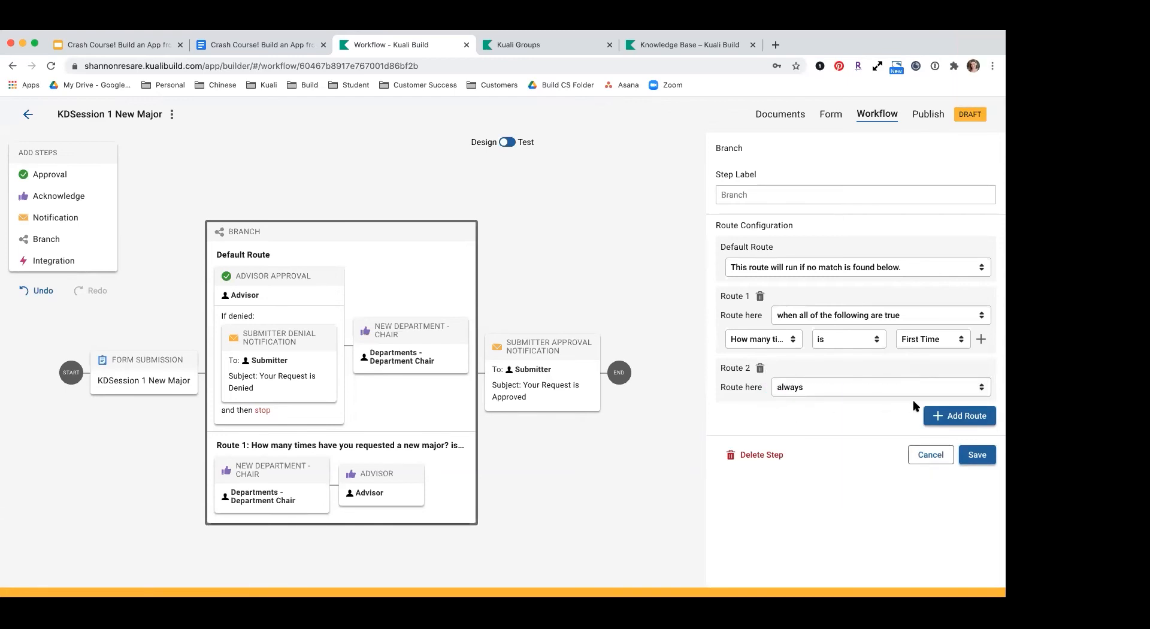
left_click(982, 454)
Step: Move the Advisor acknowledgement from Route 1 into Route 2 and close its settings
scroll(370, 489, "down", 2)
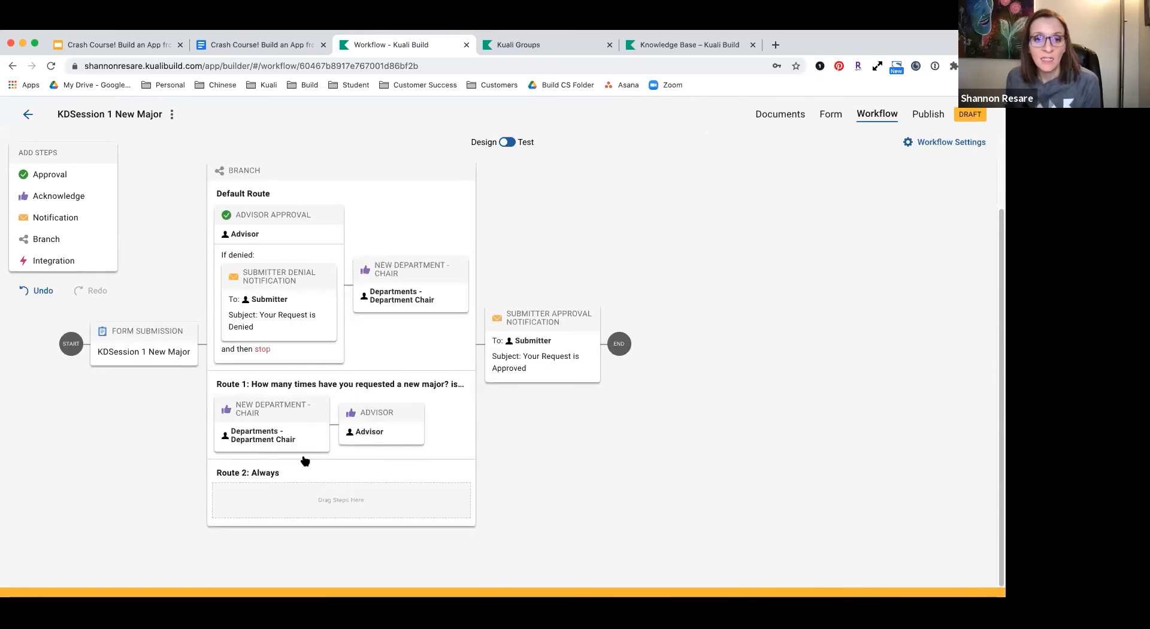
left_click(360, 427)
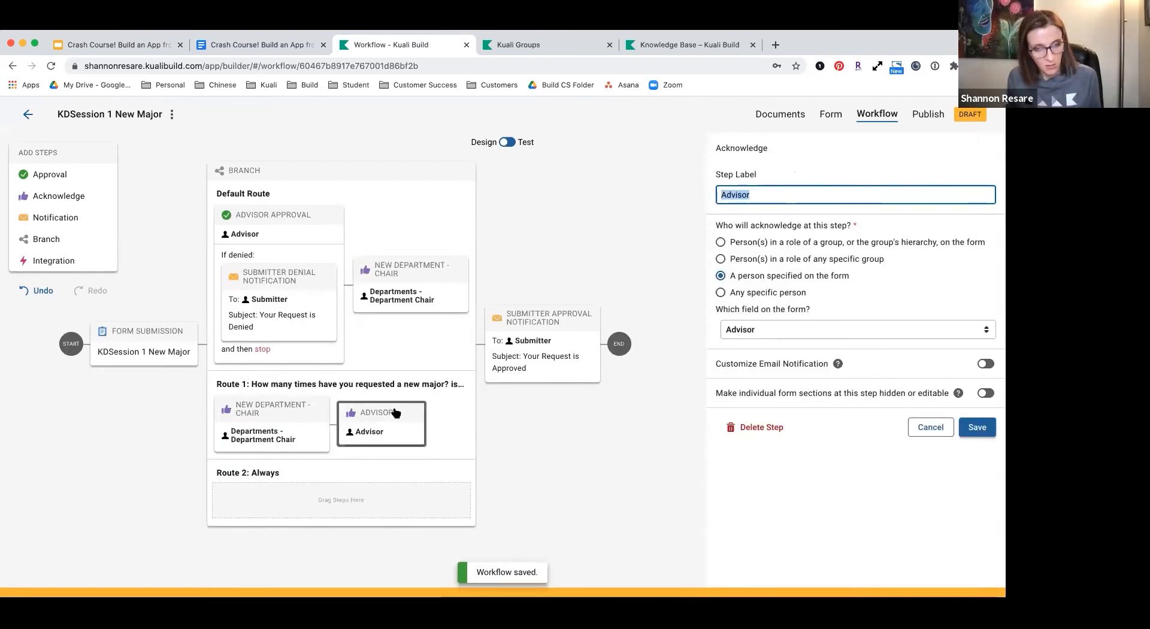
left_click_drag(310, 492, 300, 501)
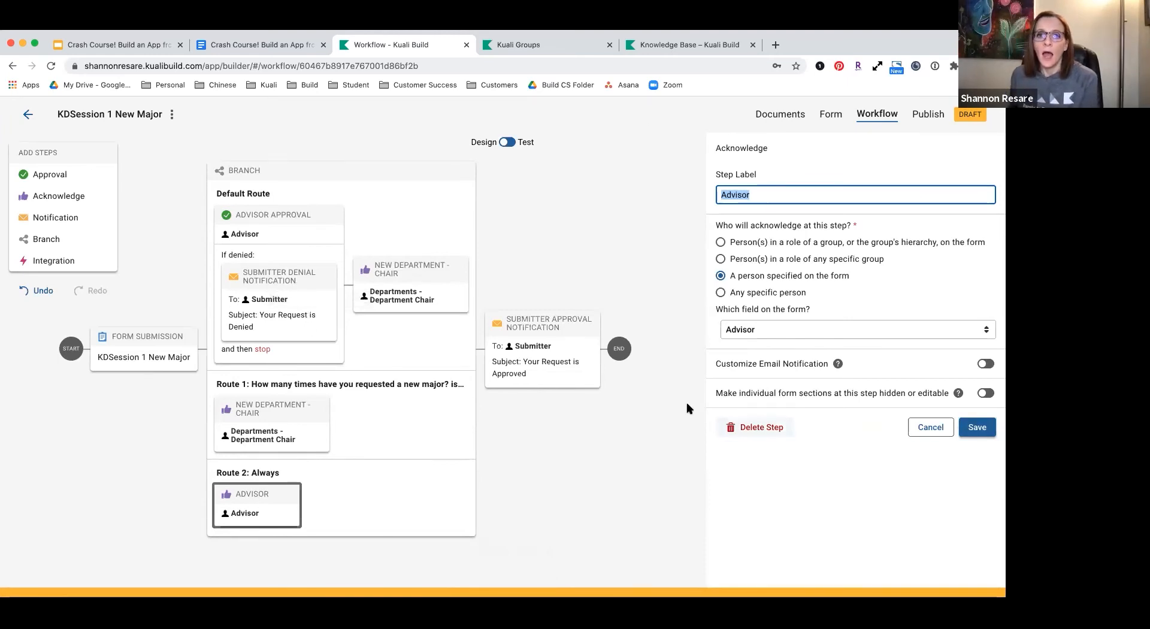
left_click(926, 432)
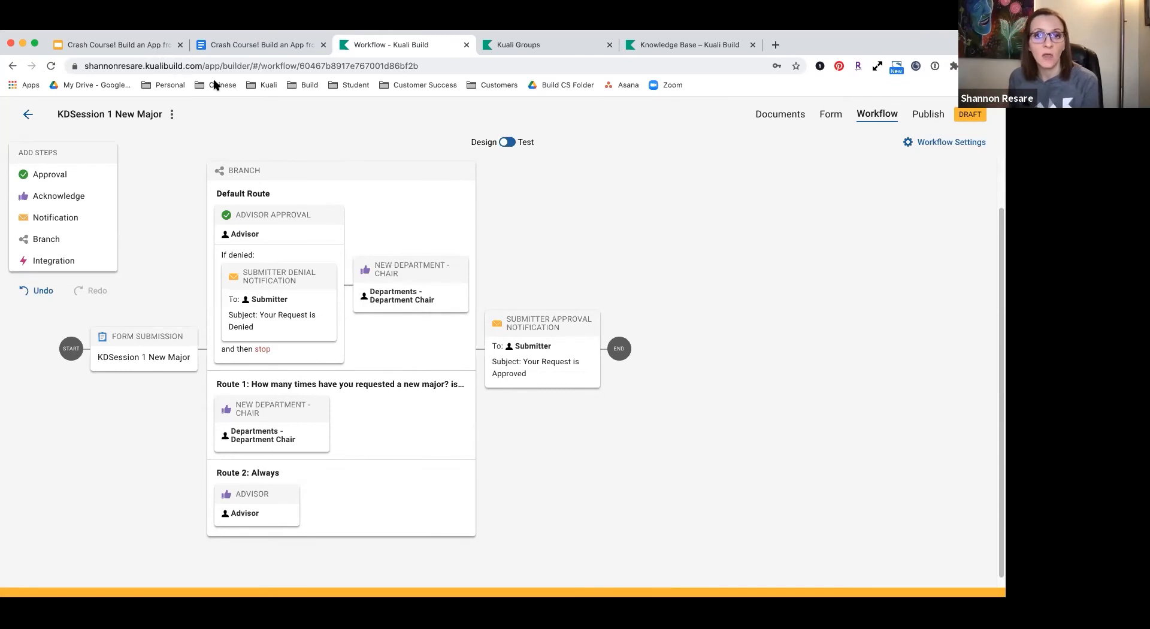
Step: Start a workflow simulator test and fill in the student ID and the advisor on the test form
left_click(509, 142)
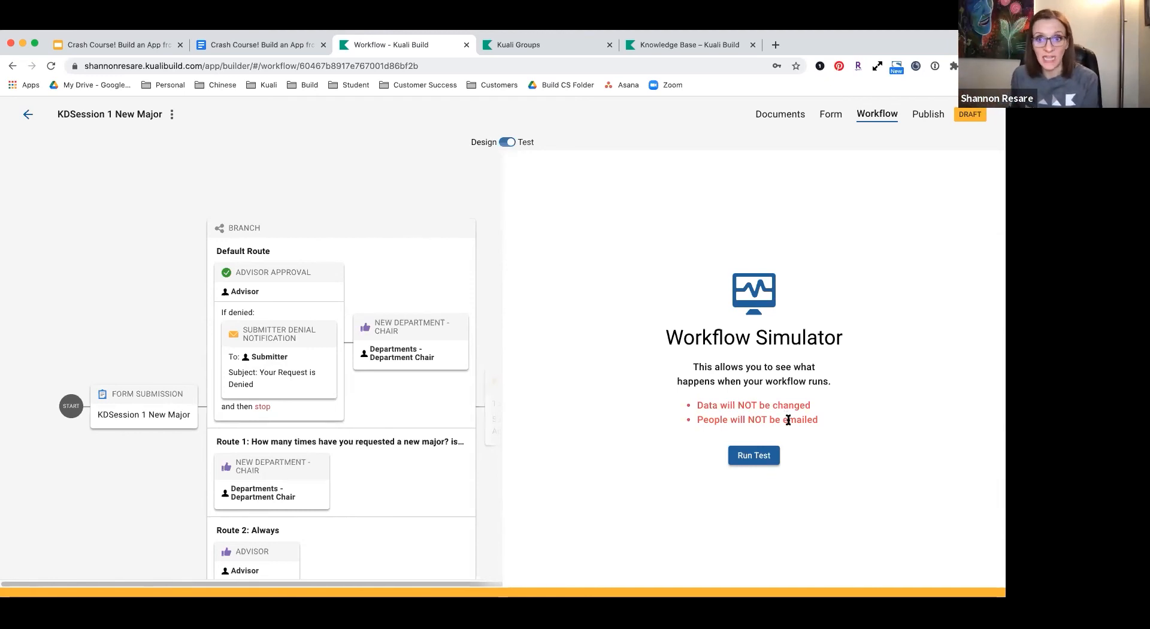
left_click(764, 462)
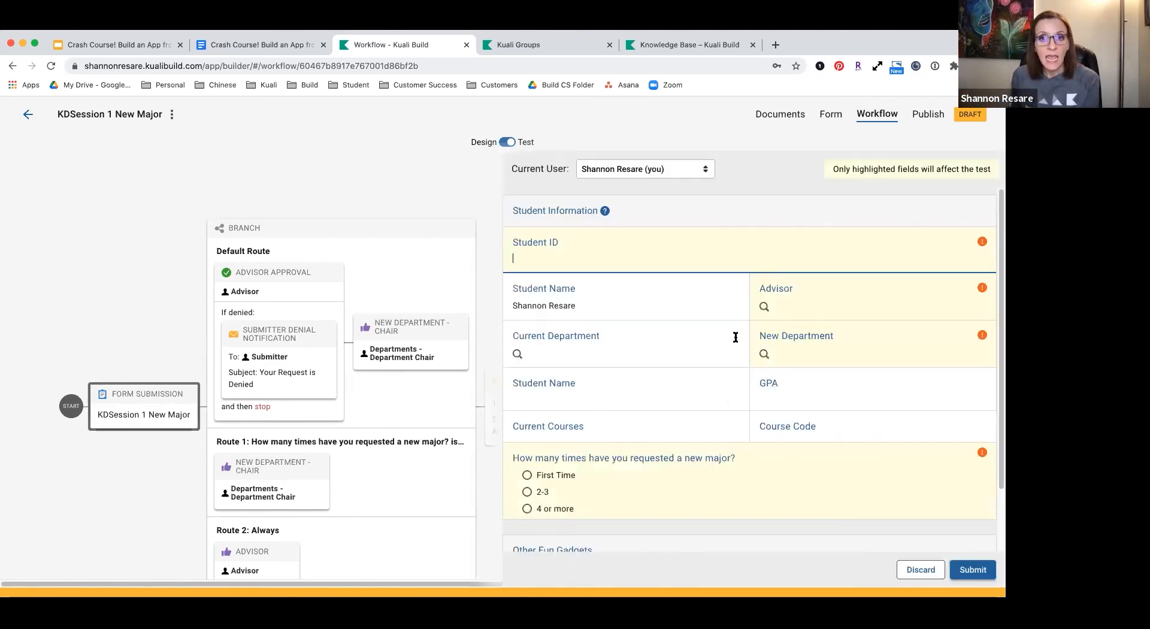
left_click(758, 266)
key("Down")
key("Return")
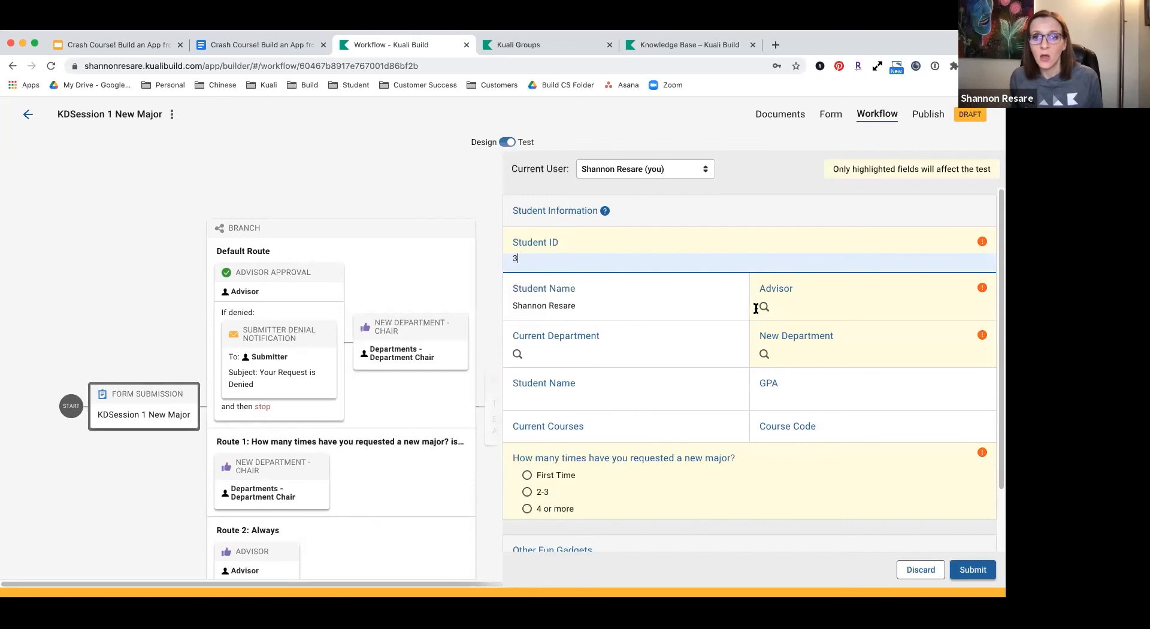
left_click(792, 308)
left_click(798, 381)
Step: Set the new department to Biology, answer First Time for how many times a new major was requested, and submit the test form
left_click(834, 363)
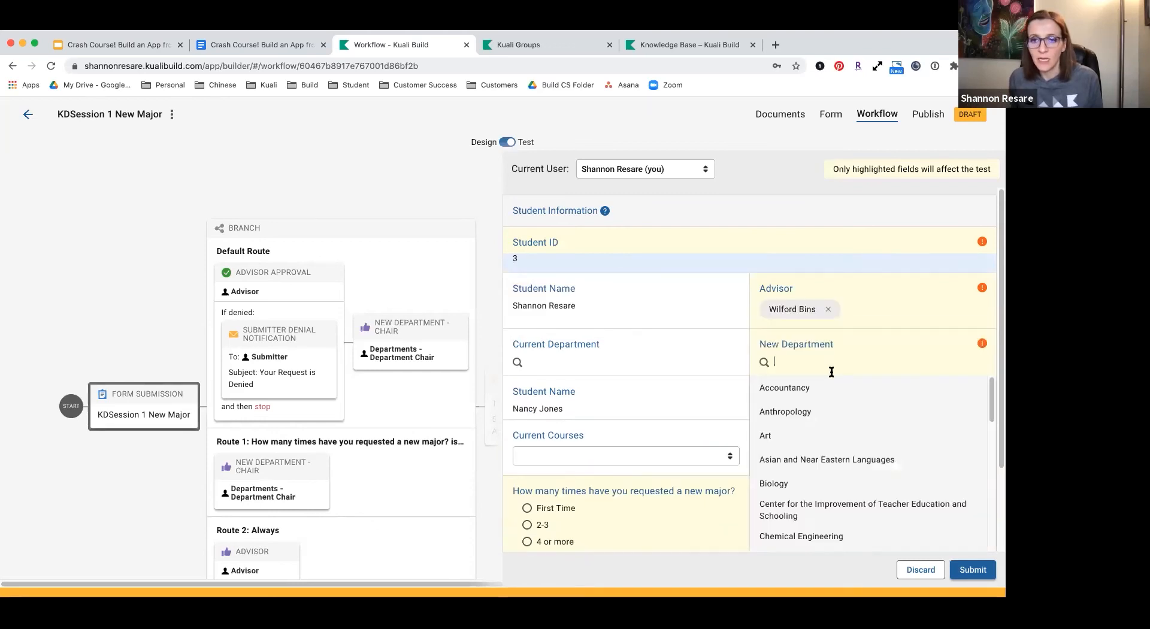
left_click(818, 414)
left_click(840, 366)
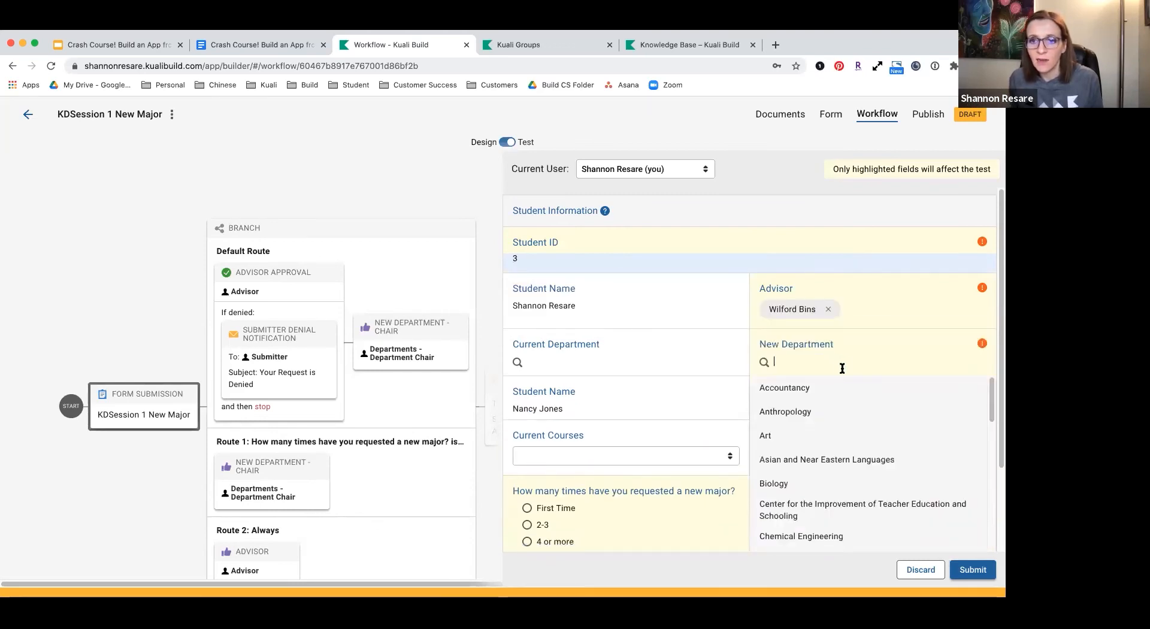
left_click(825, 485)
scroll(629, 455, "down", 2)
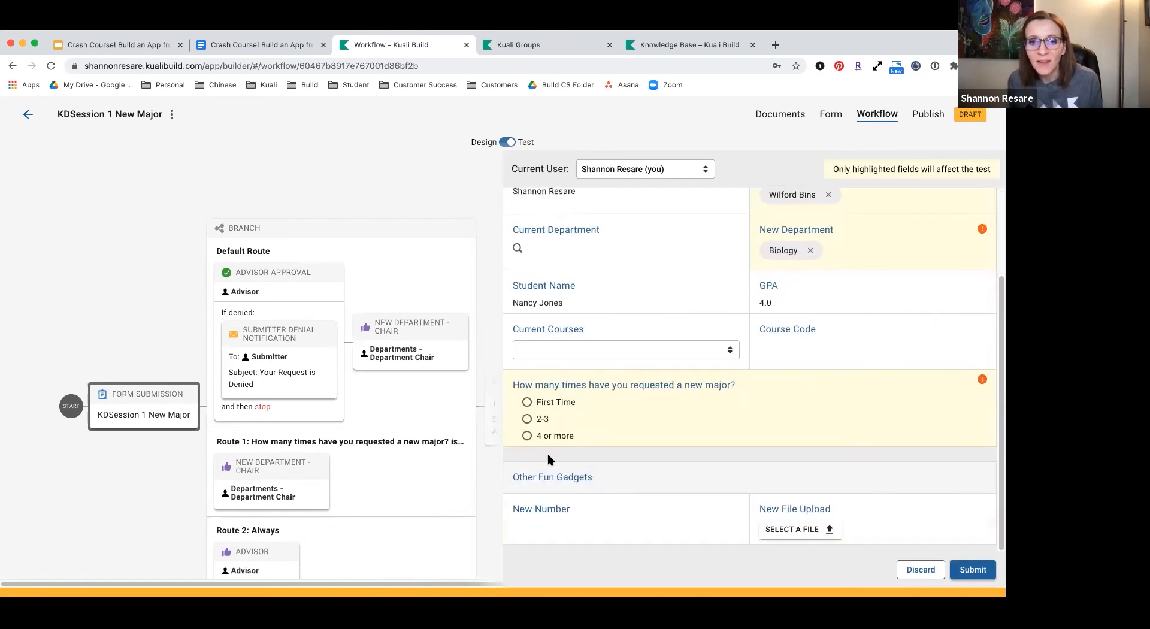
left_click(528, 402)
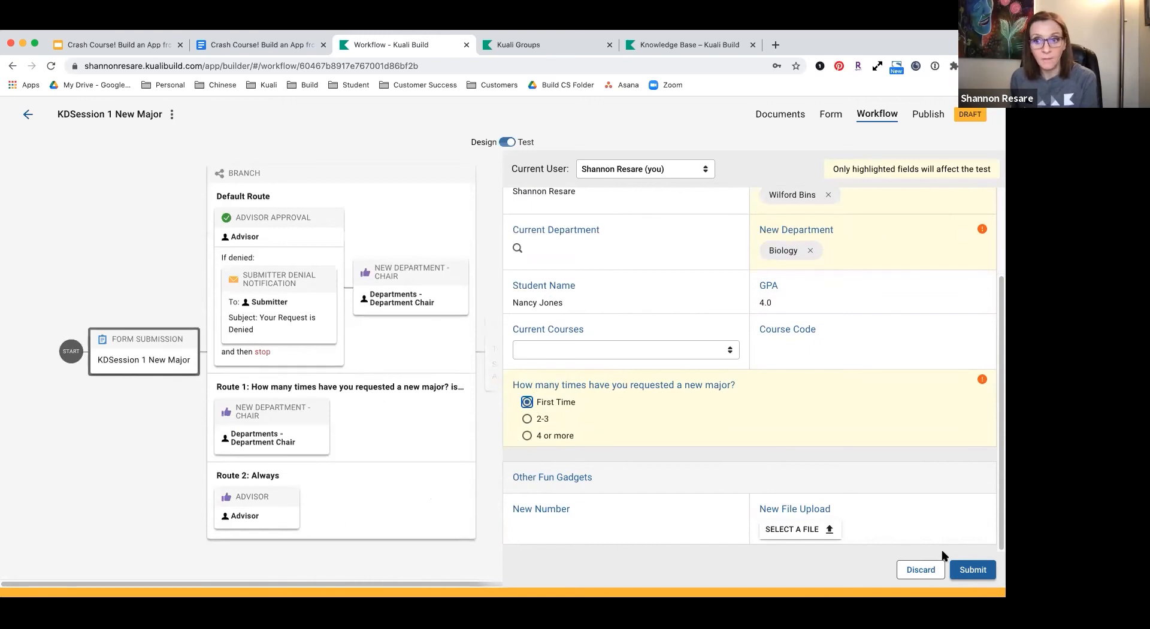
left_click(974, 573)
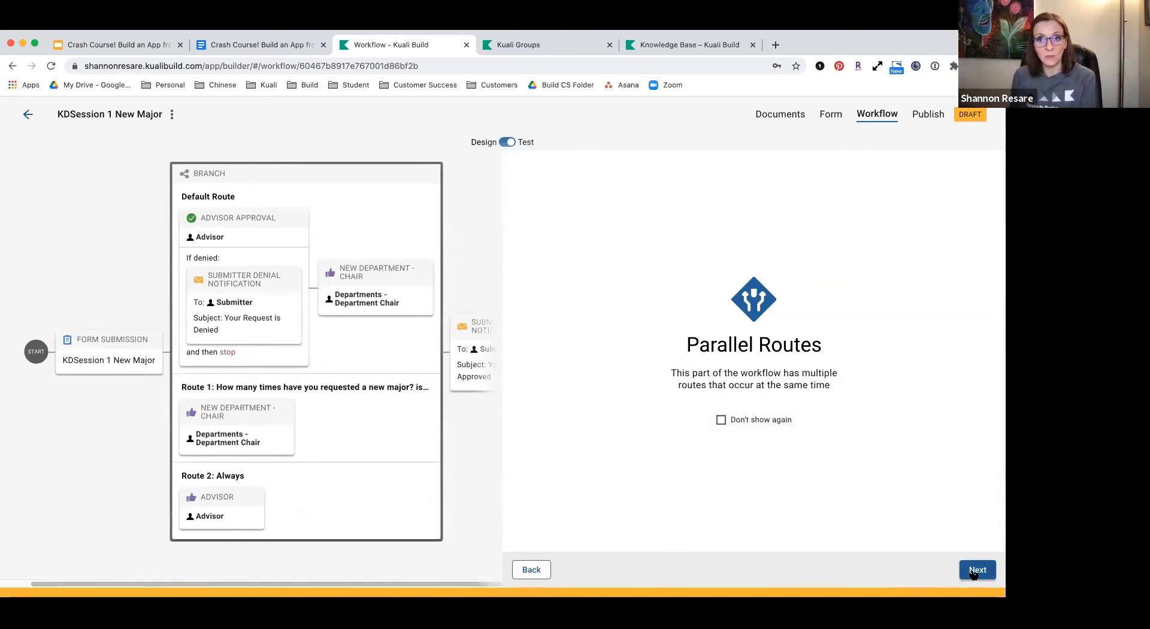
Step: Review the simulated request for the New Department - Chair on Route 1, acknowledge it and complete the route
left_click(974, 572)
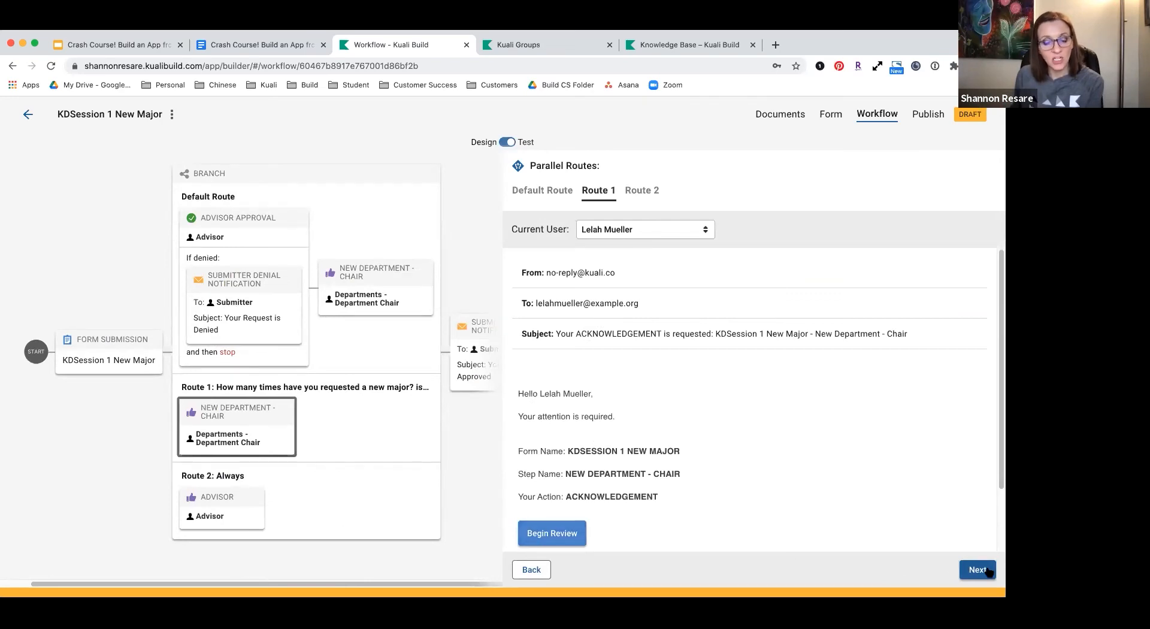
left_click(556, 532)
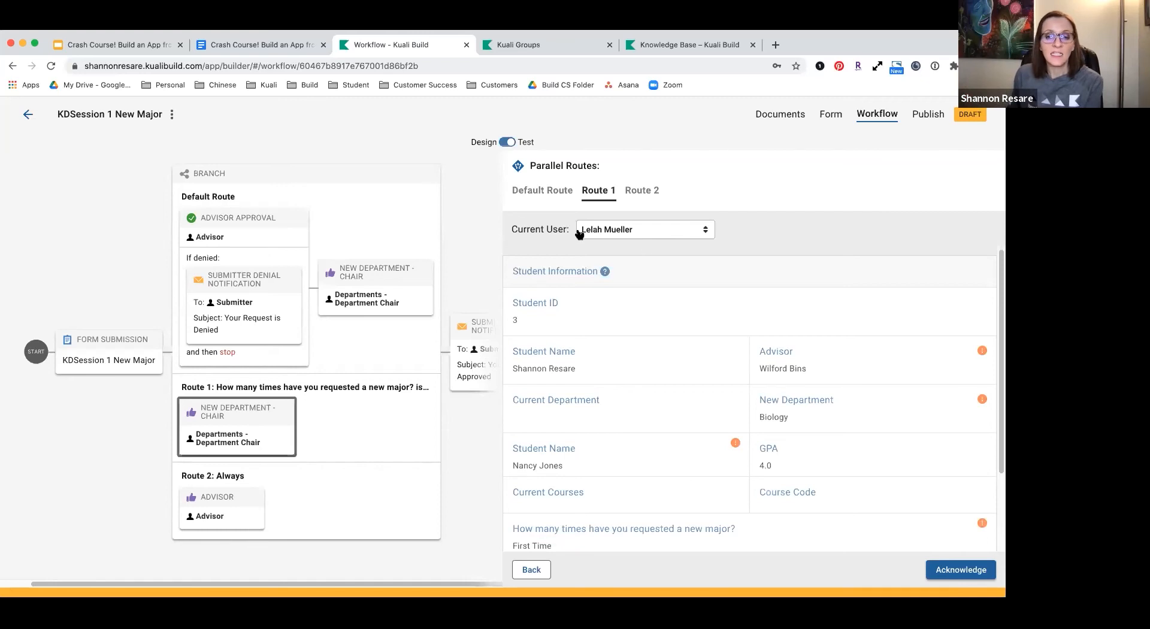
scroll(653, 276, "down", 3)
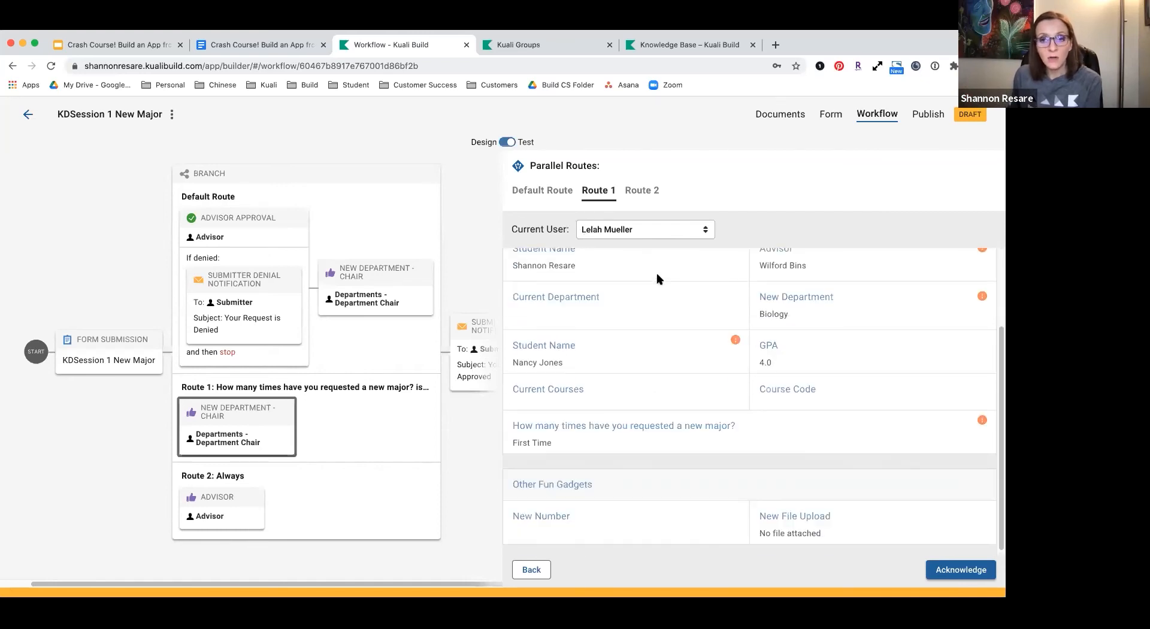
left_click(966, 570)
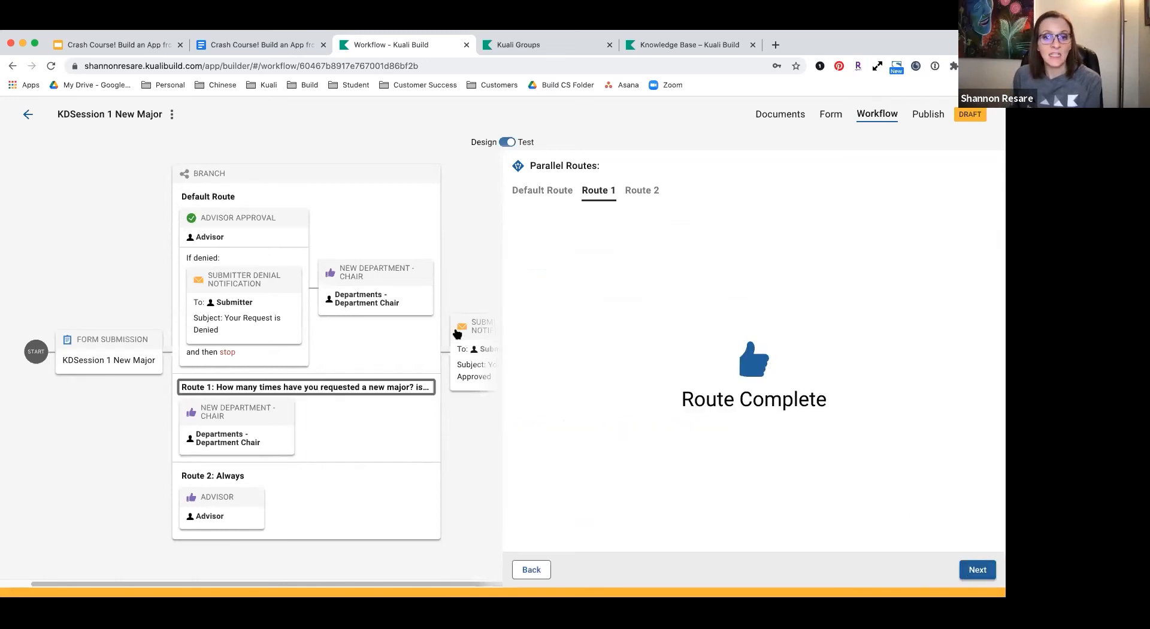
left_click(985, 570)
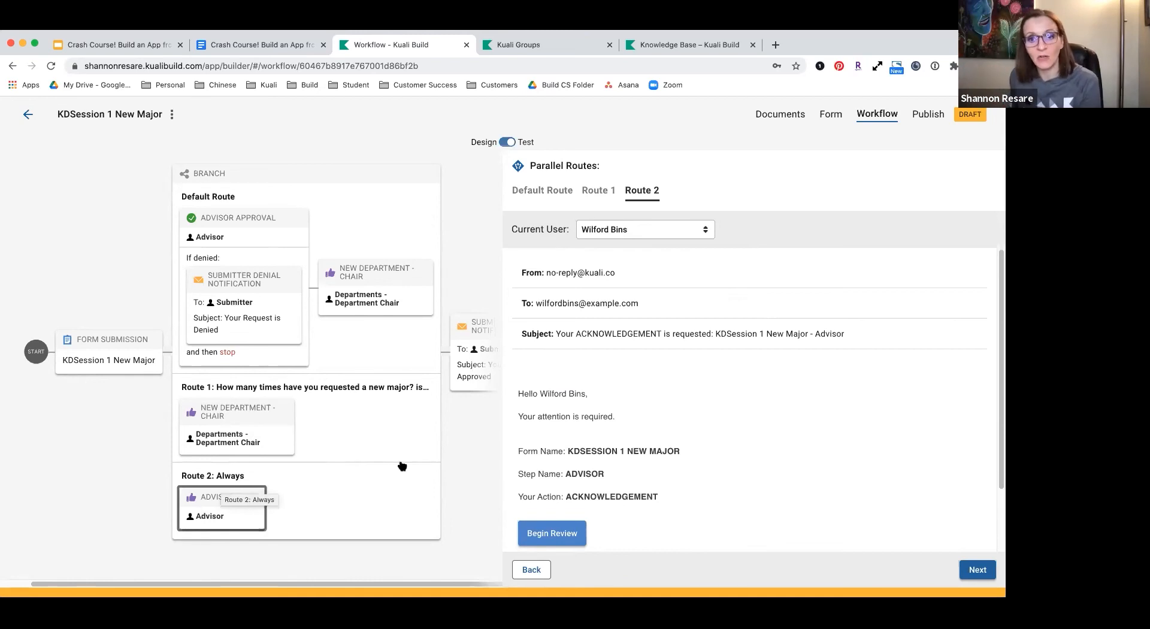
Step: Acknowledge the simulated Advisor request on Route 2 and complete that route
scroll(614, 440, "down", 1)
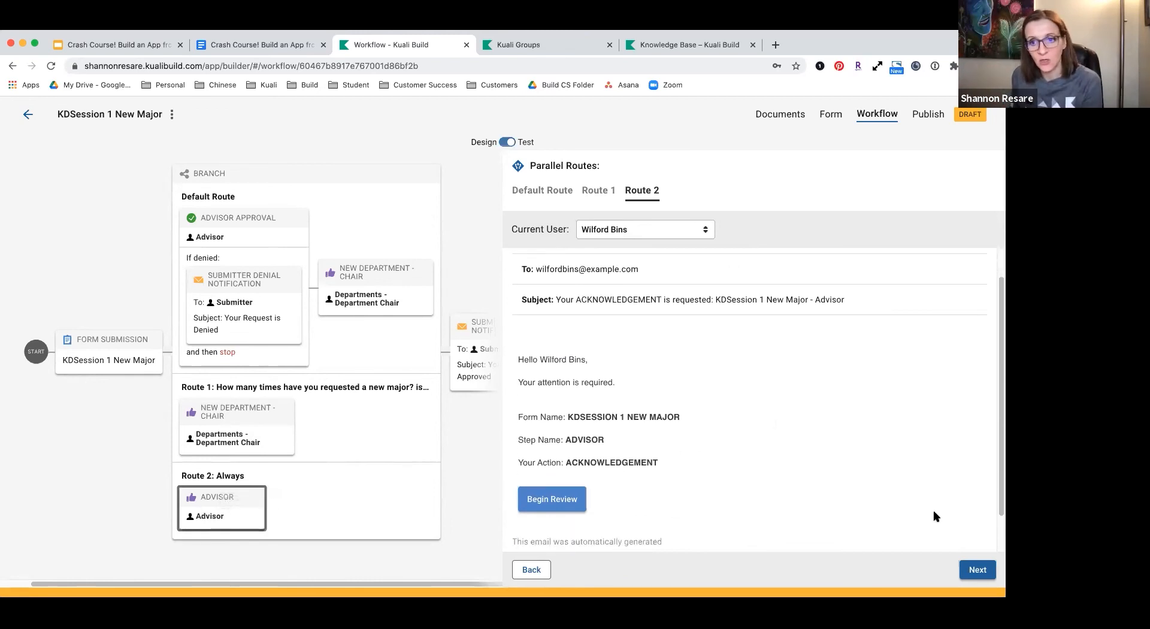
left_click(981, 569)
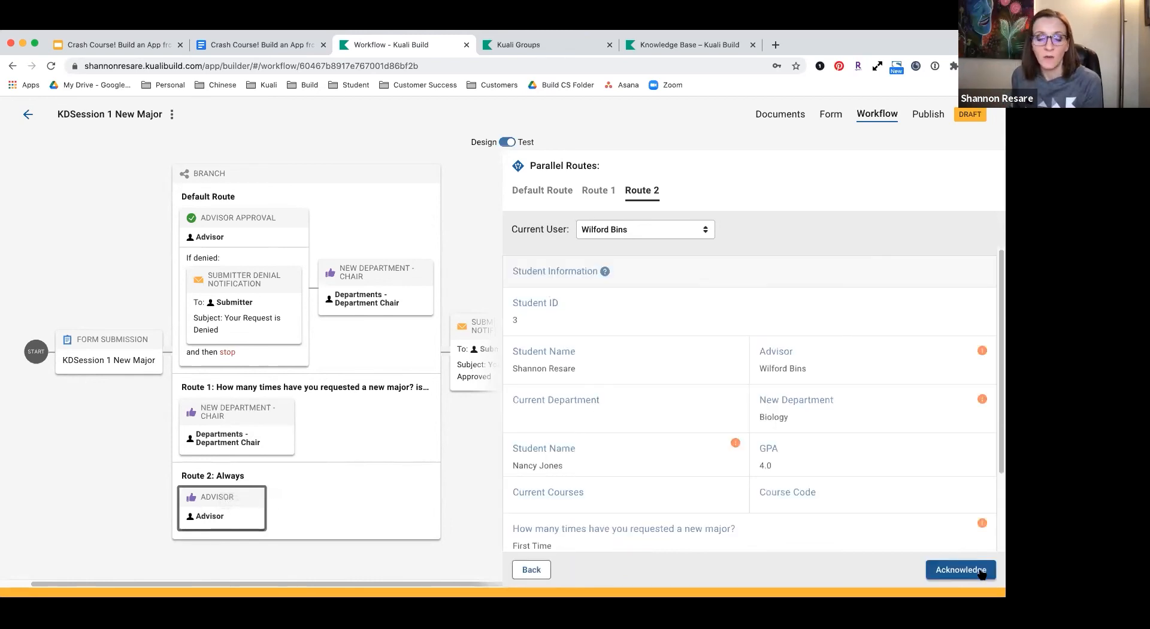
left_click(981, 571)
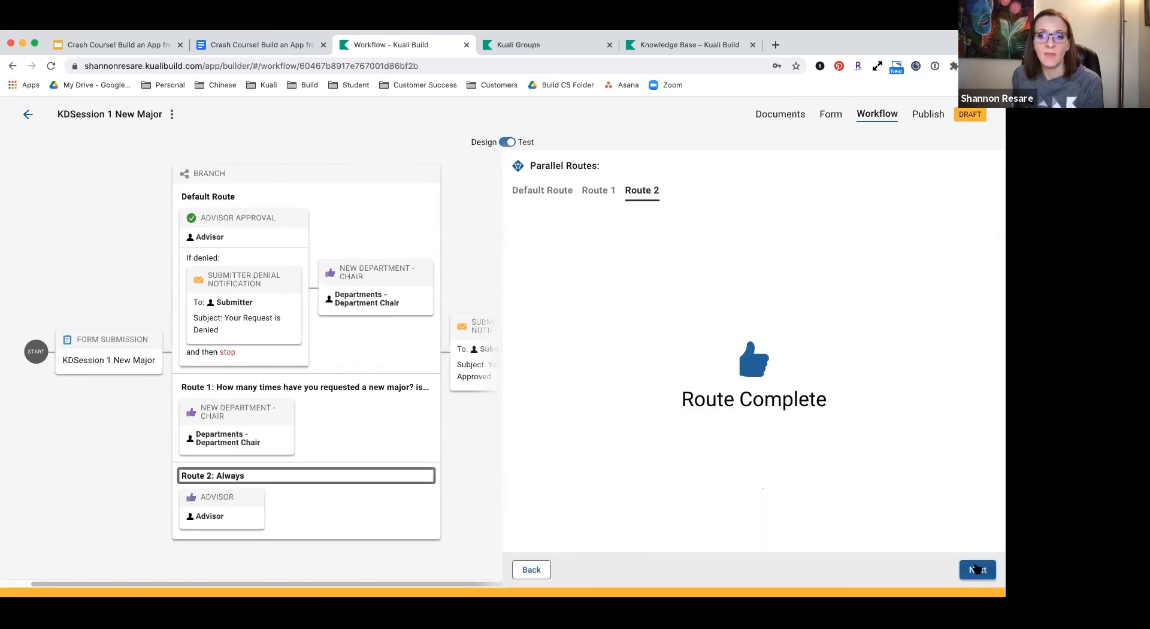
left_click(978, 571)
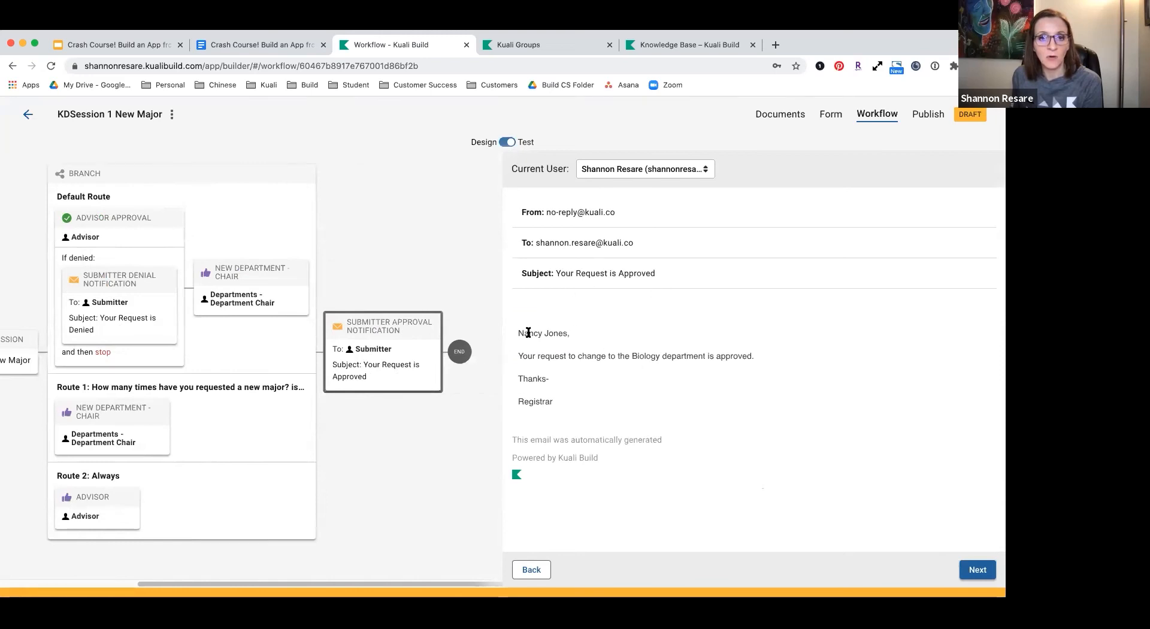
Step: Check the greeting and department in the submitter approval notification email, finish the test and return to workflow design
left_click_drag(521, 333, 609, 336)
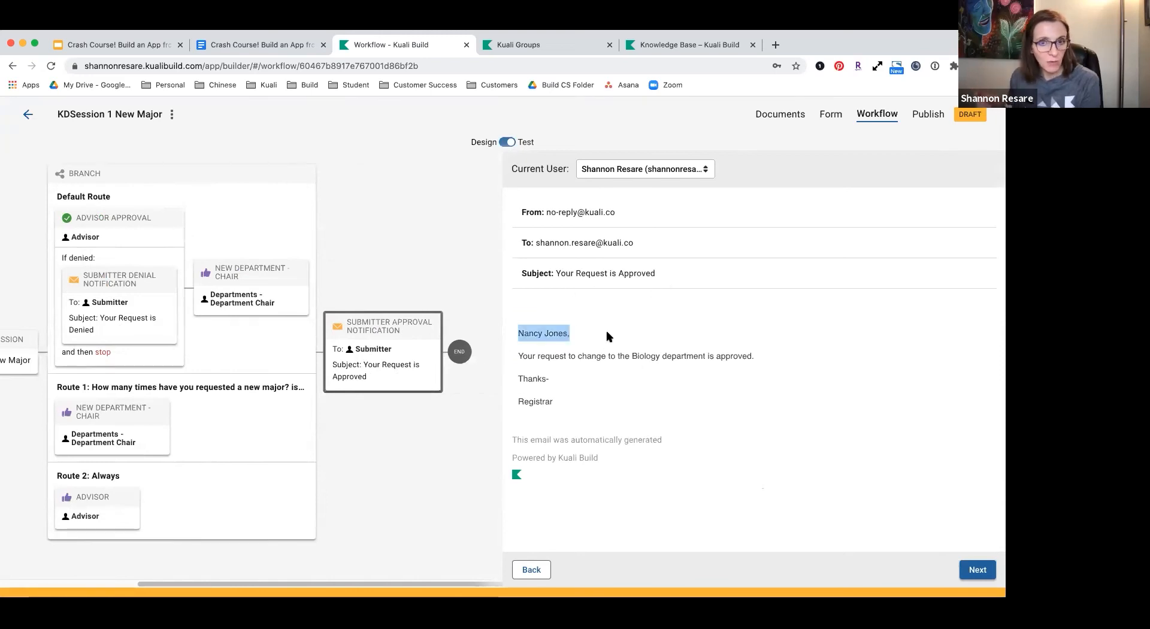
left_click_drag(516, 356, 664, 355)
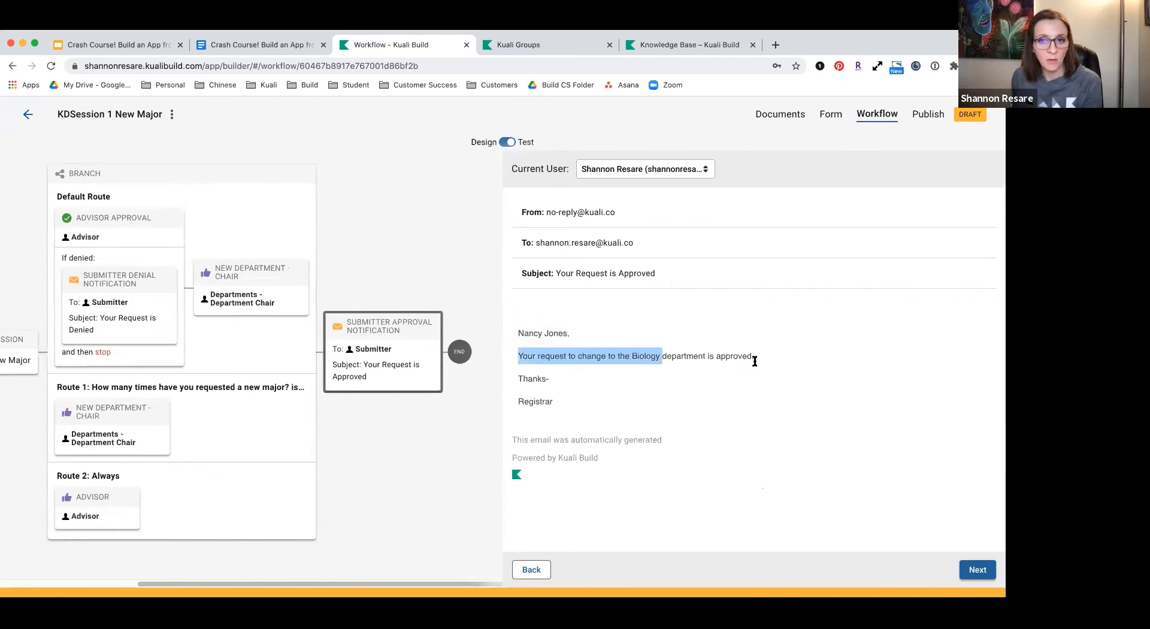
left_click(979, 570)
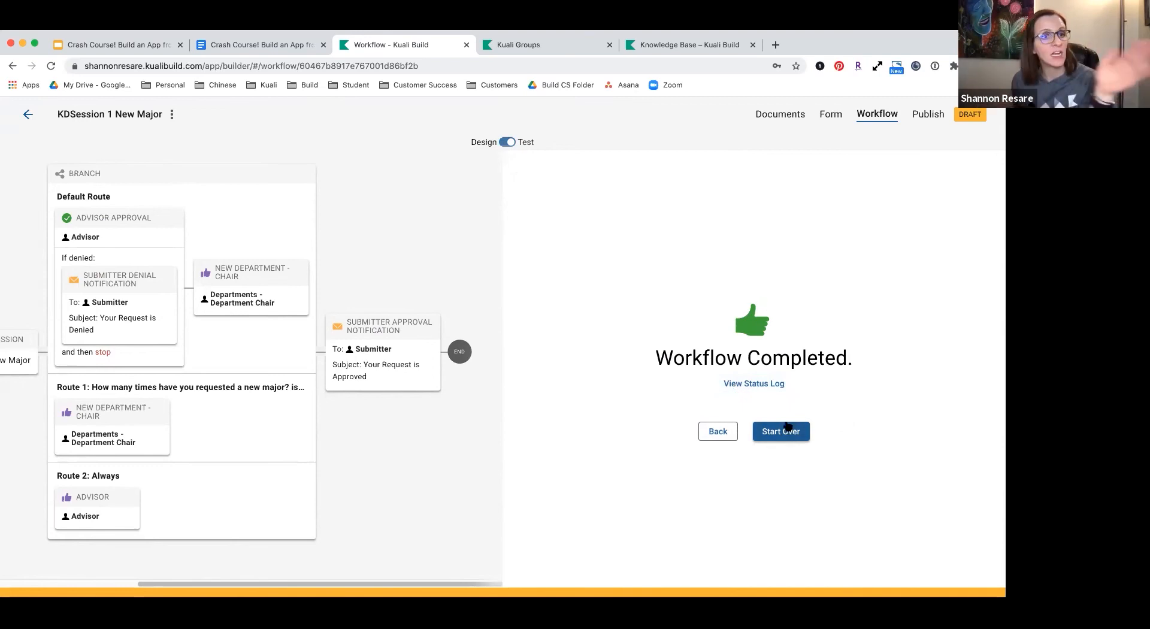
left_click(507, 143)
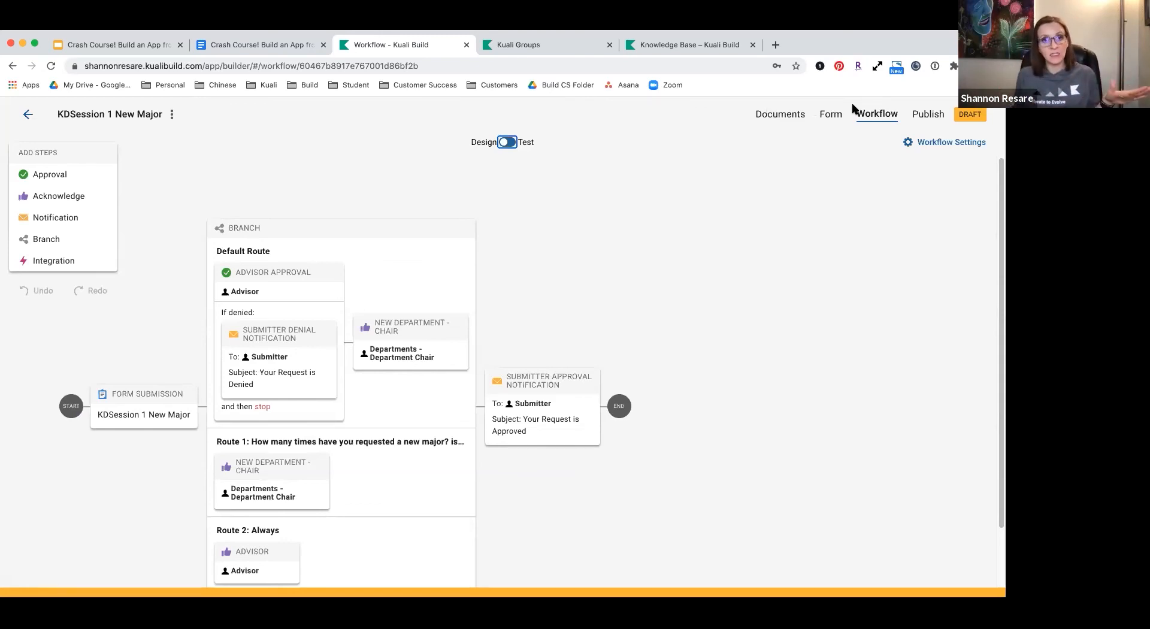
Step: Open the Program Change Request app's document list, reset its view and look over the submissions
left_click(28, 116)
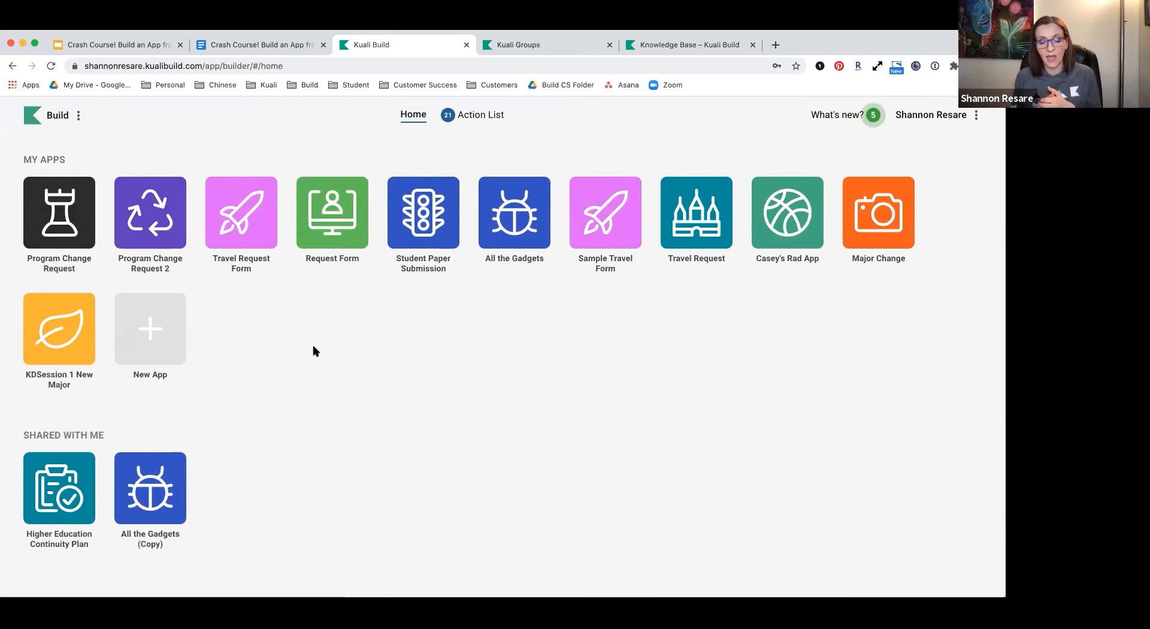
left_click(46, 201)
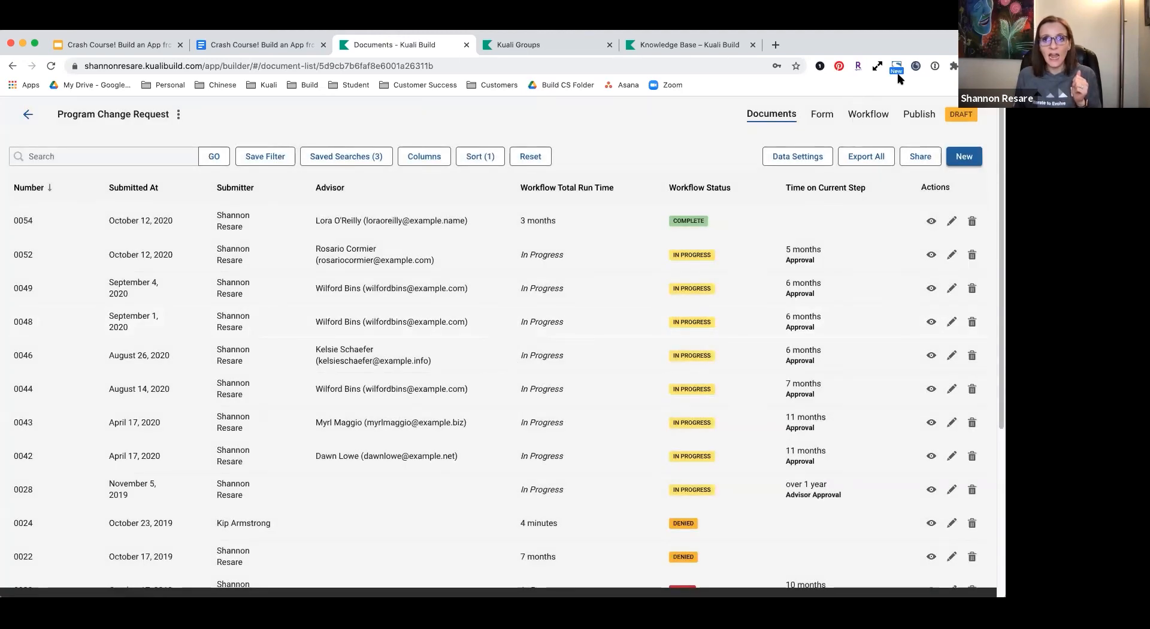
left_click(536, 157)
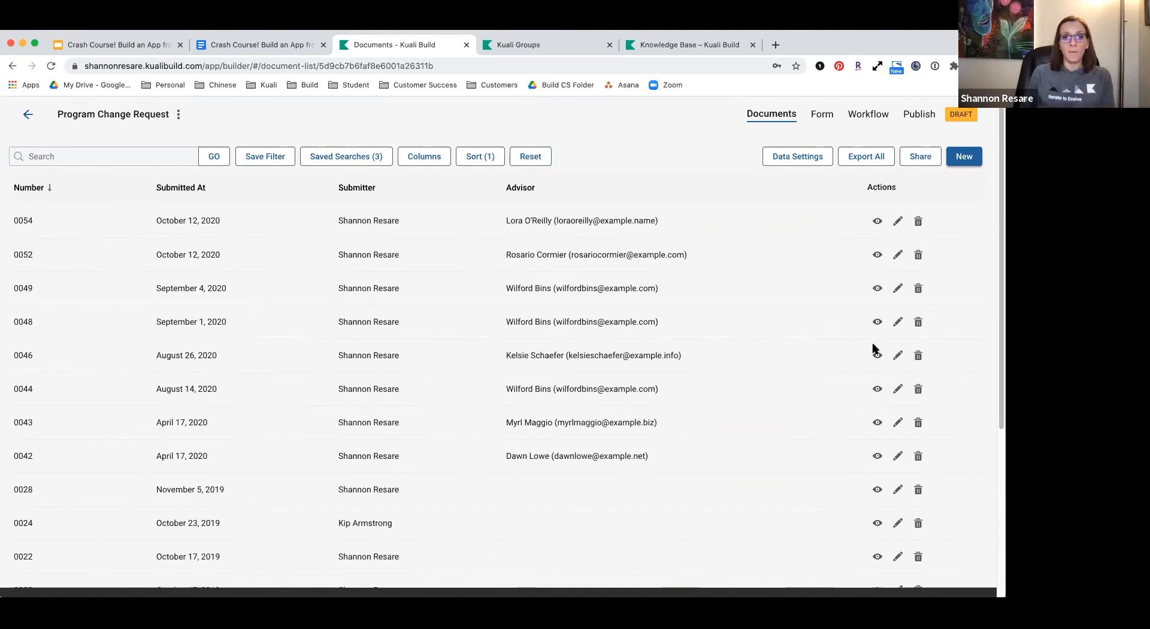
scroll(308, 205, "down", 5)
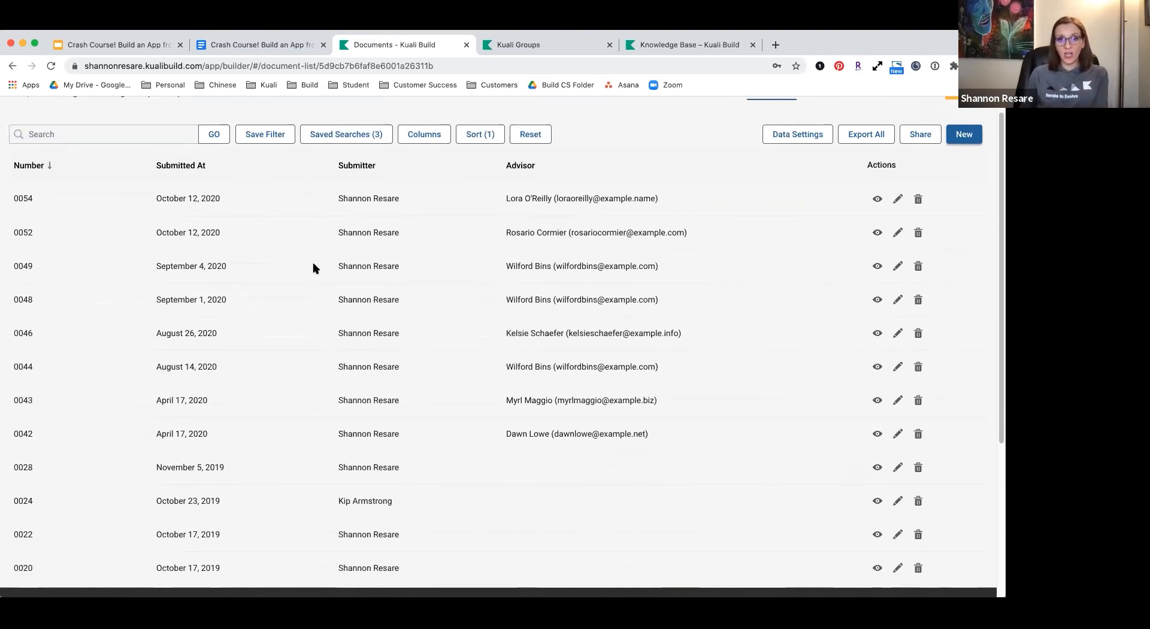
scroll(309, 308, "up", 5)
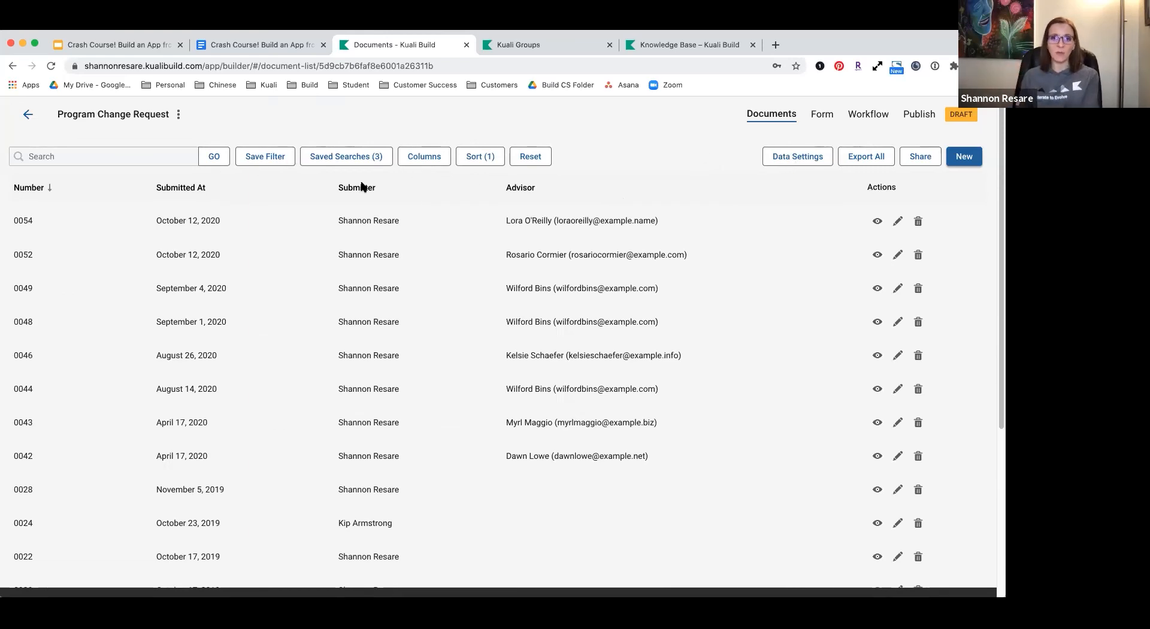
left_click(93, 156)
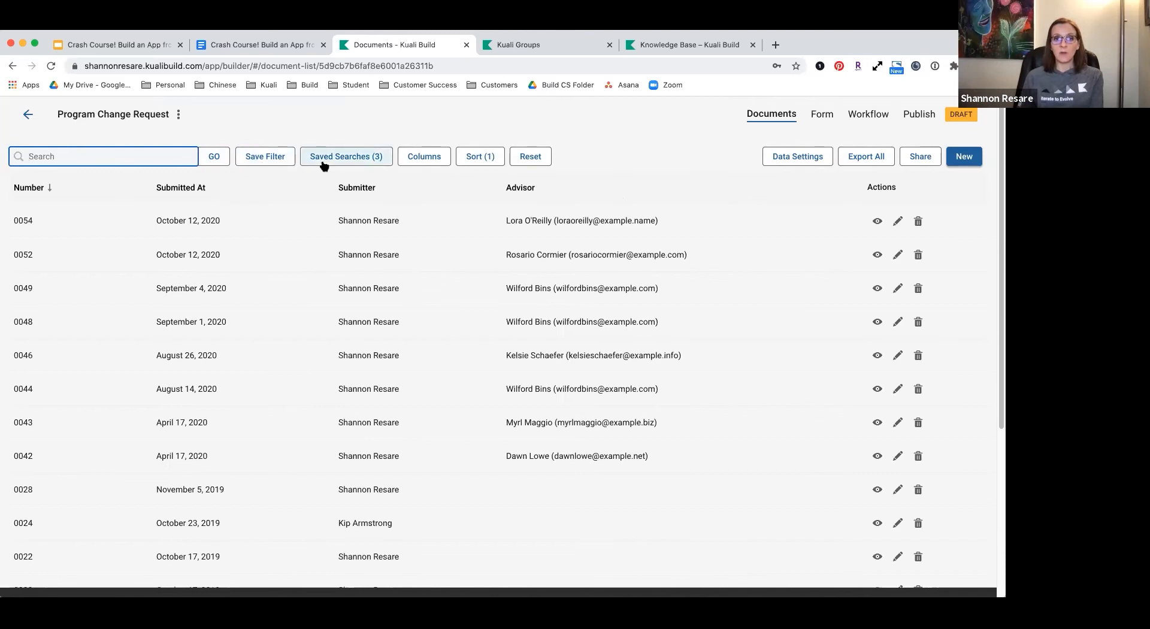
Step: Hide the first Advisor column and show the Workflow Total Run Time, Workflow Status and Time on Current Step columns
left_click(423, 159)
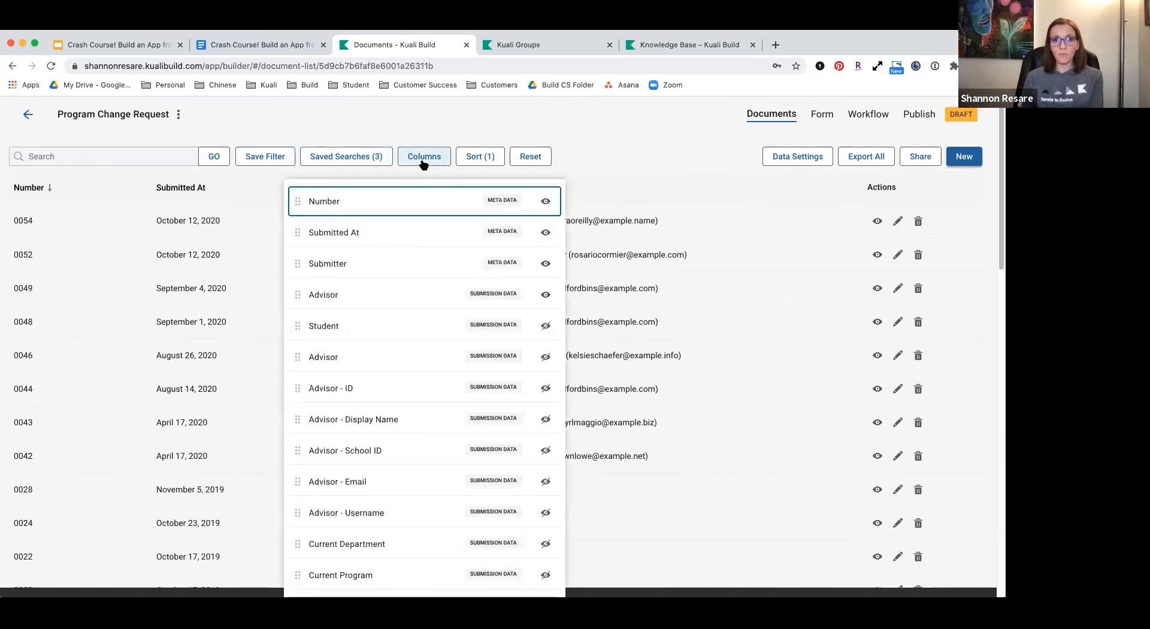
left_click(546, 302)
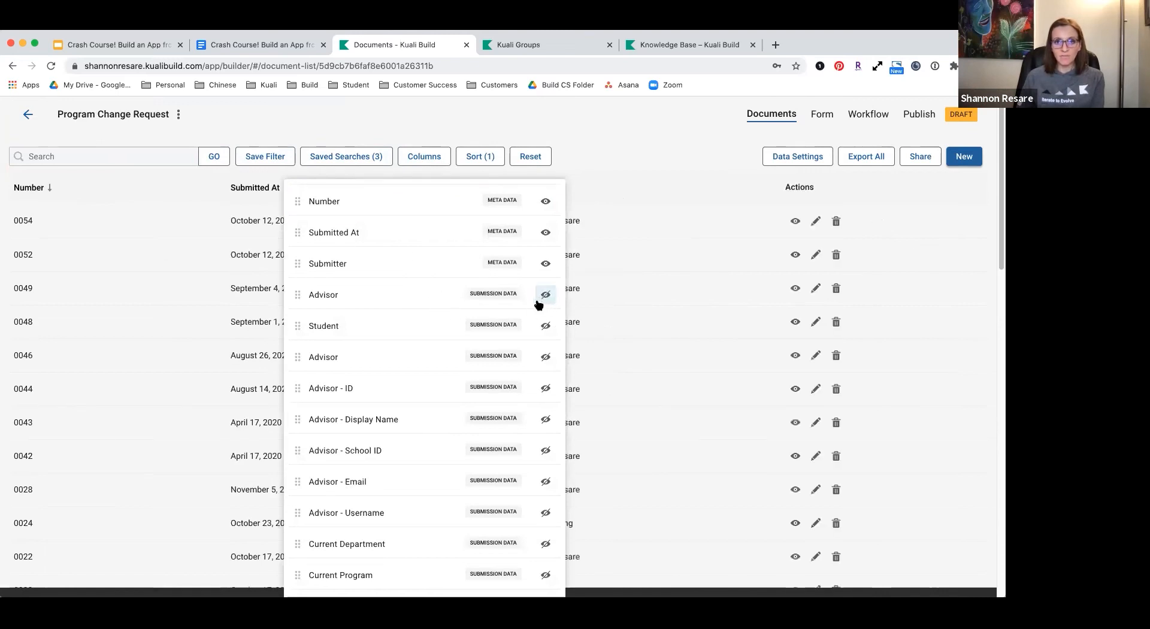
scroll(486, 347, "down", 10)
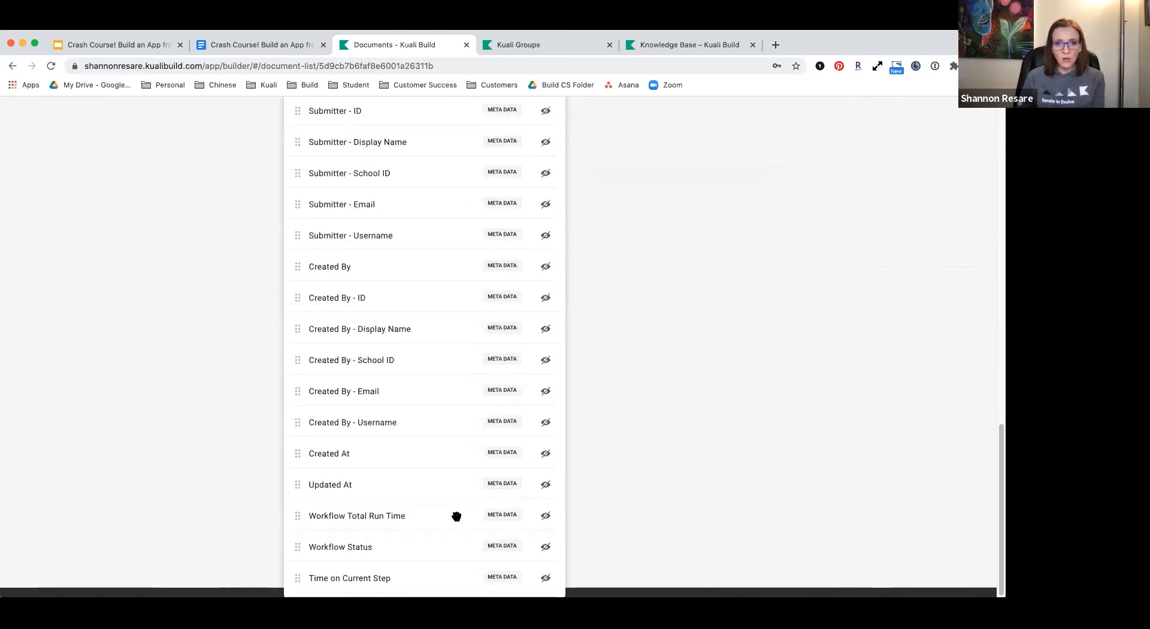
left_click(546, 518)
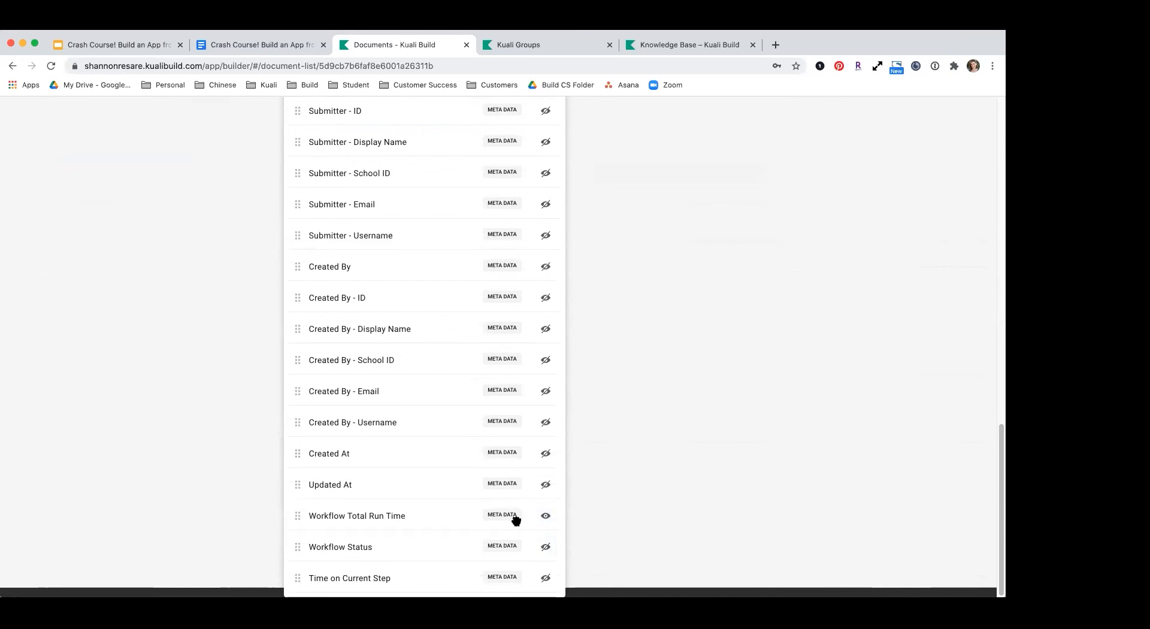
left_click(546, 549)
left_click(545, 578)
scroll(459, 512, "up", 10)
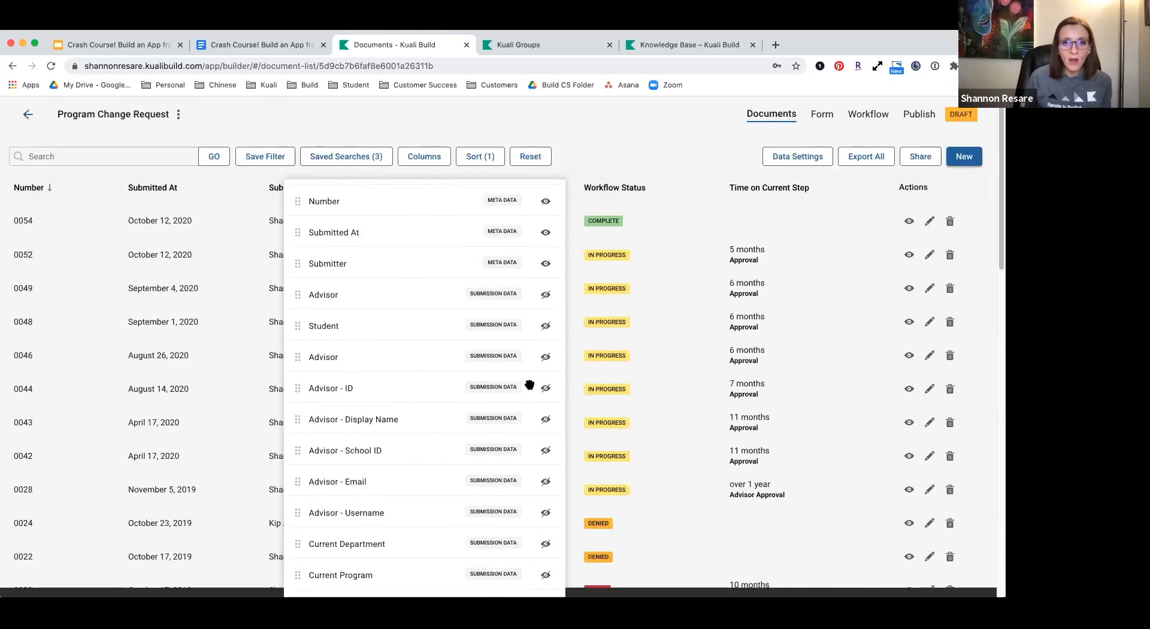
Step: Show the second Advisor column, then turn the Number column off and back on in the document list
left_click(546, 357)
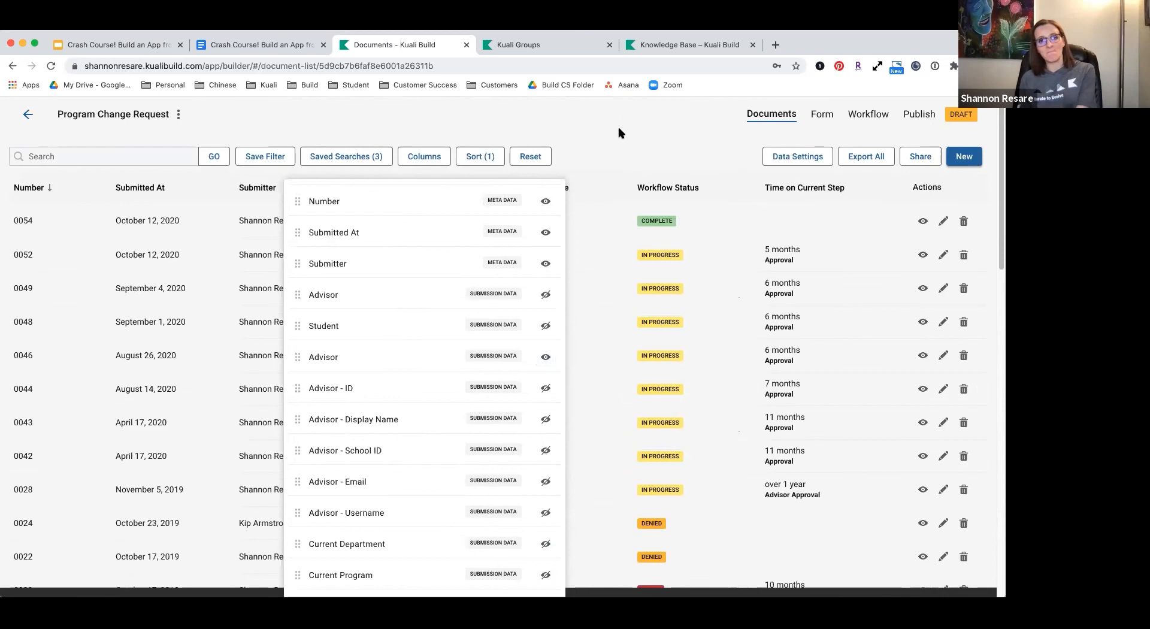
left_click(546, 202)
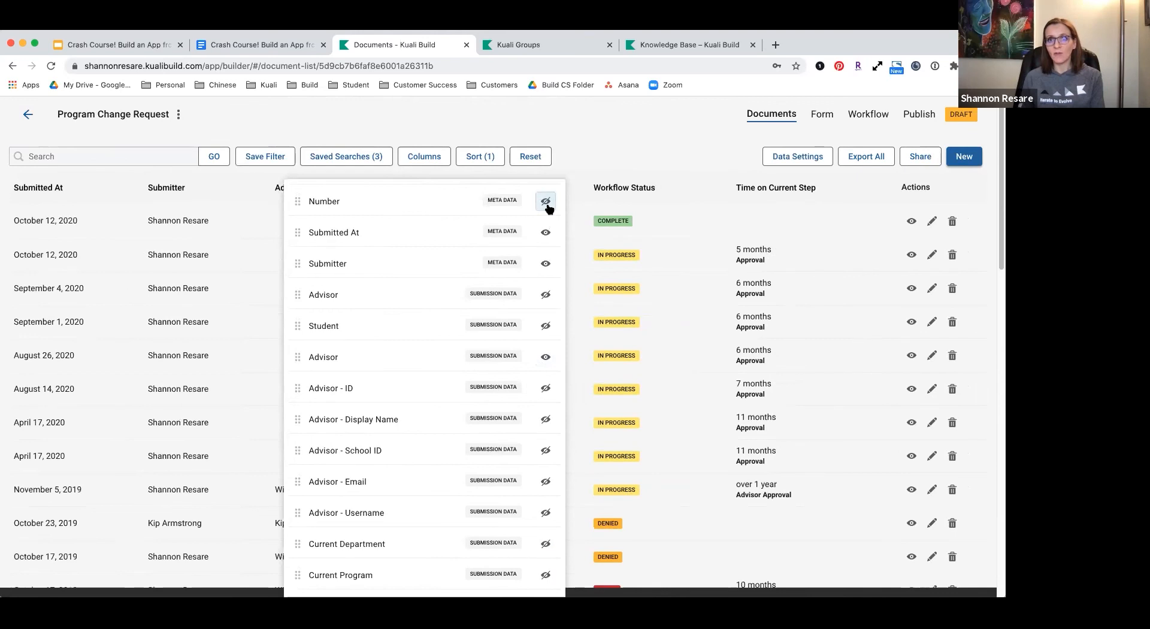
left_click(546, 202)
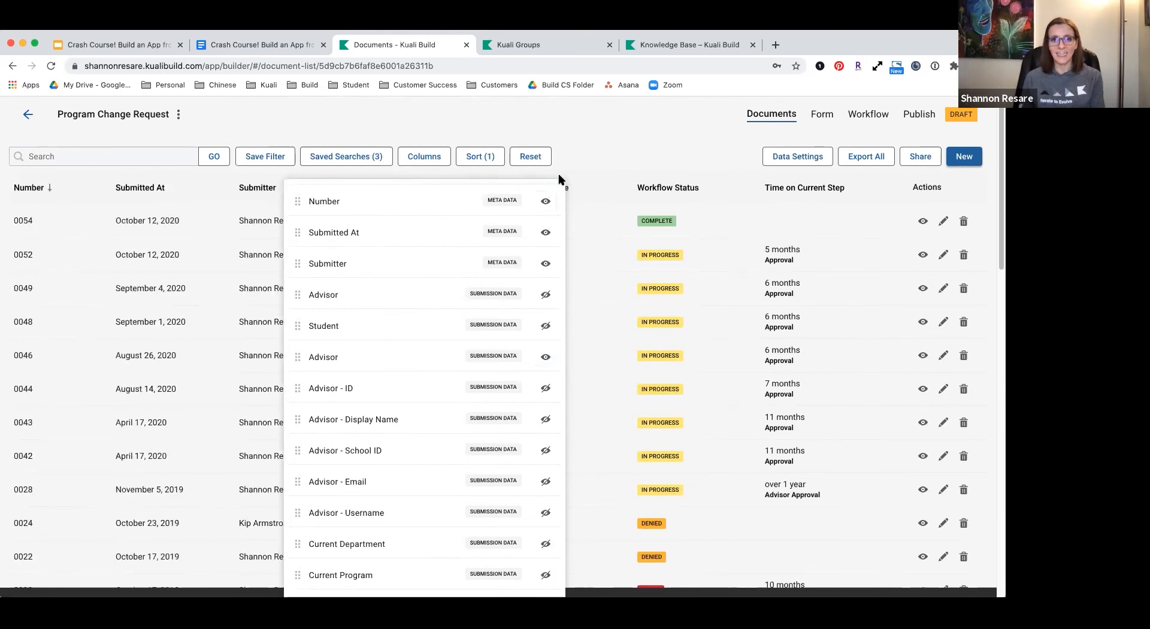
left_click(595, 154)
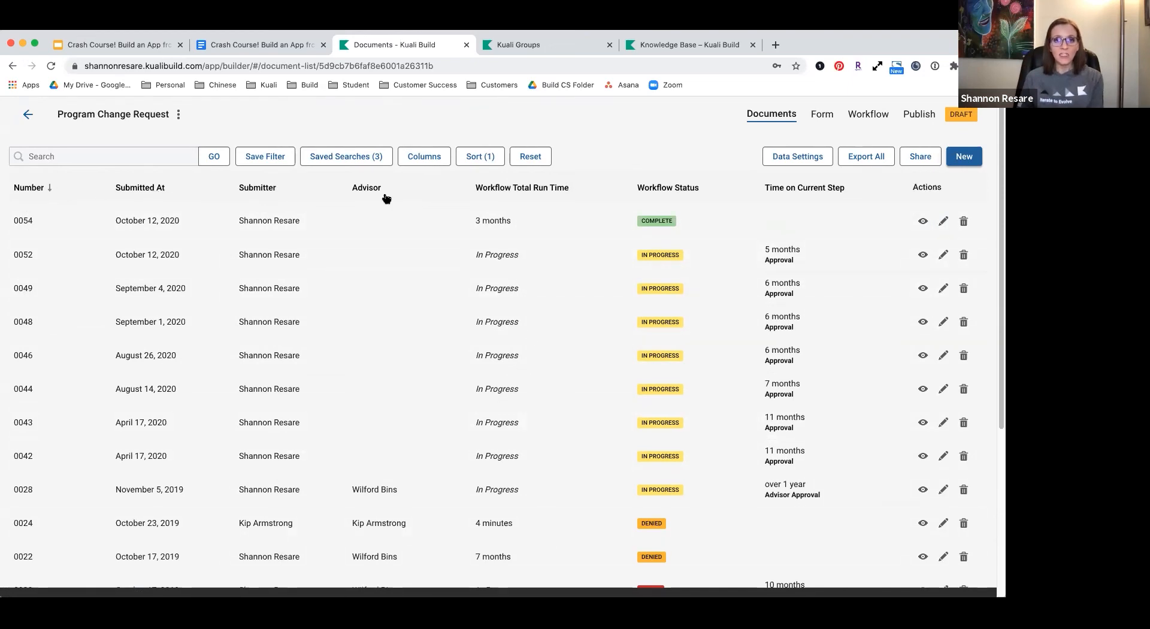
Step: Sort the documents by Submitted At in A → Z order, then switch the sort to Z → A
left_click(137, 194)
left_click(108, 218)
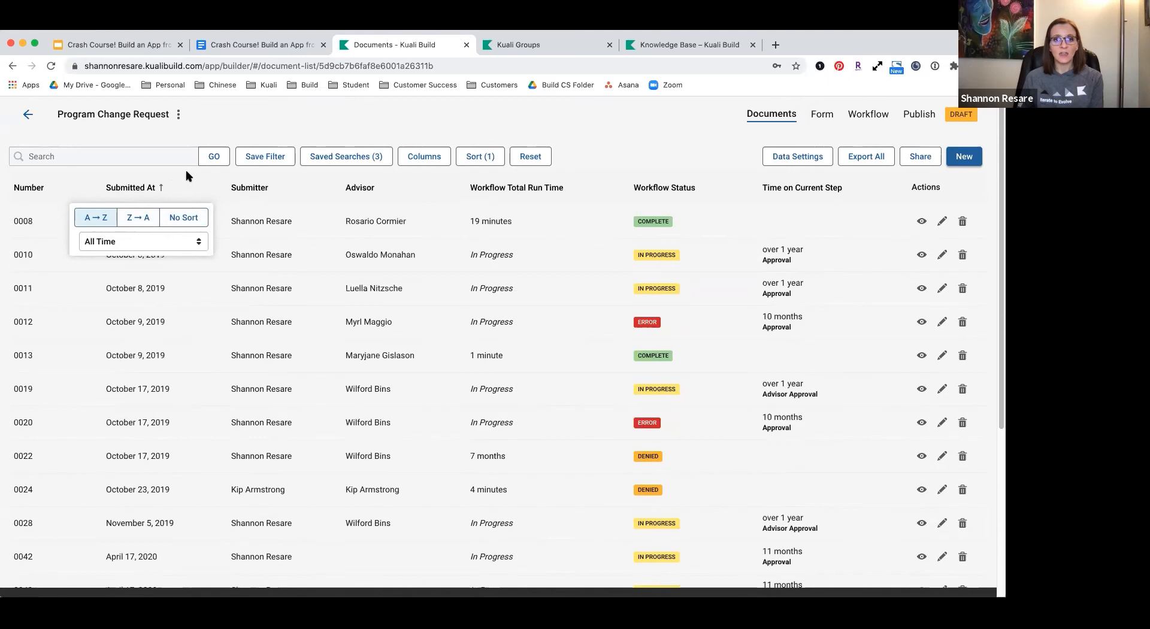
left_click(146, 217)
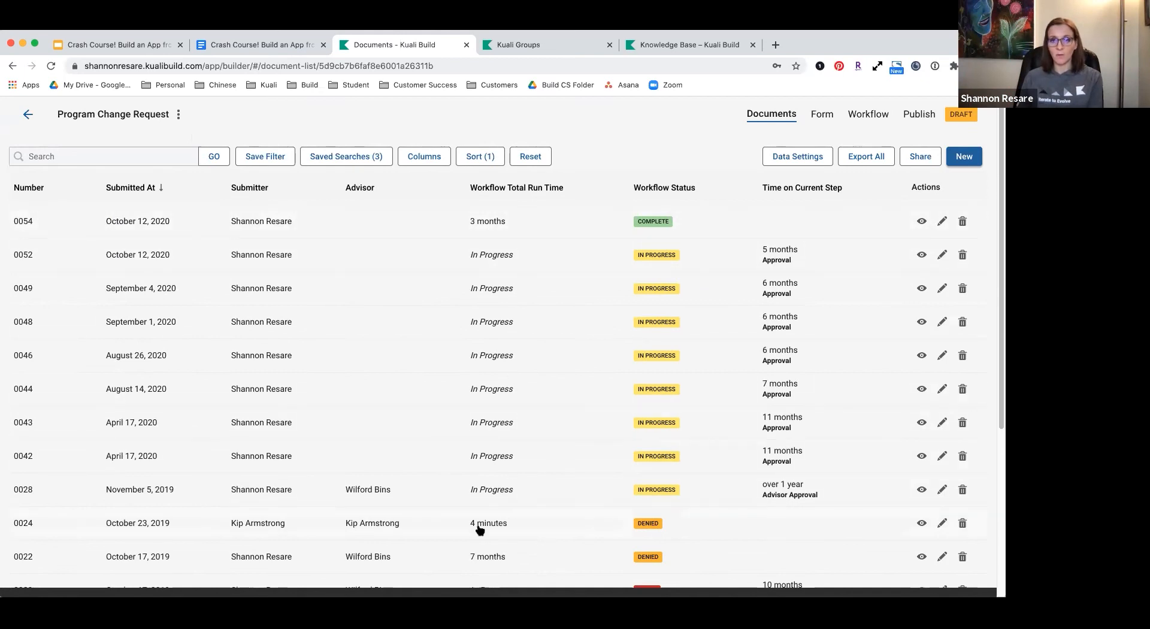
Step: Filter the document list by Workflow Status to In Progress and look through the filtered records
left_click(680, 189)
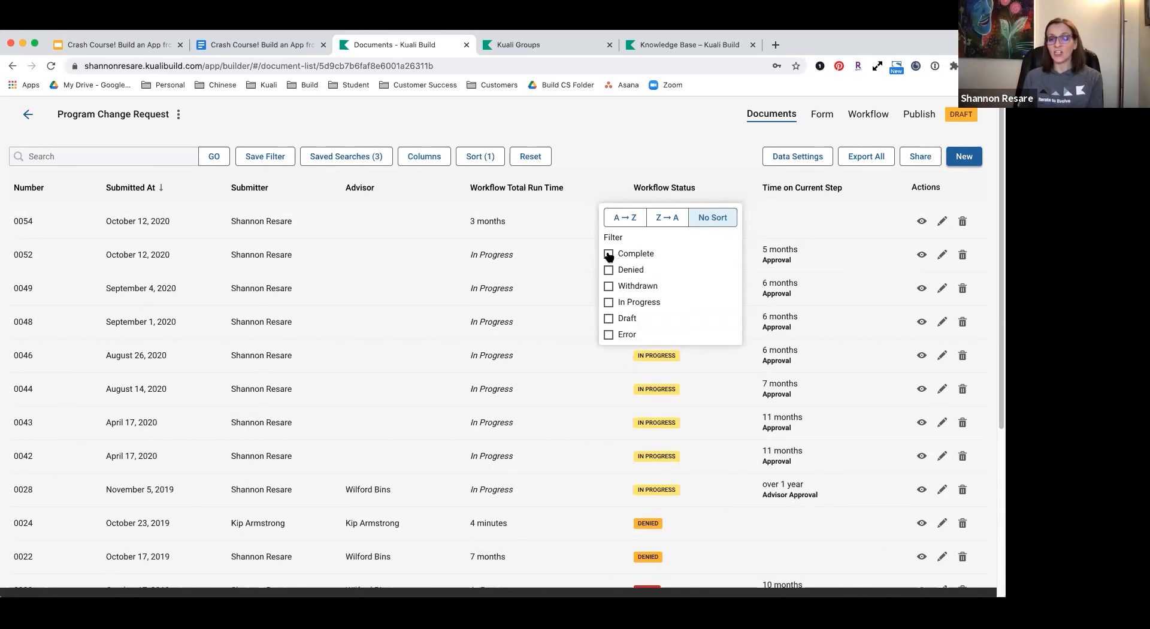
left_click(609, 302)
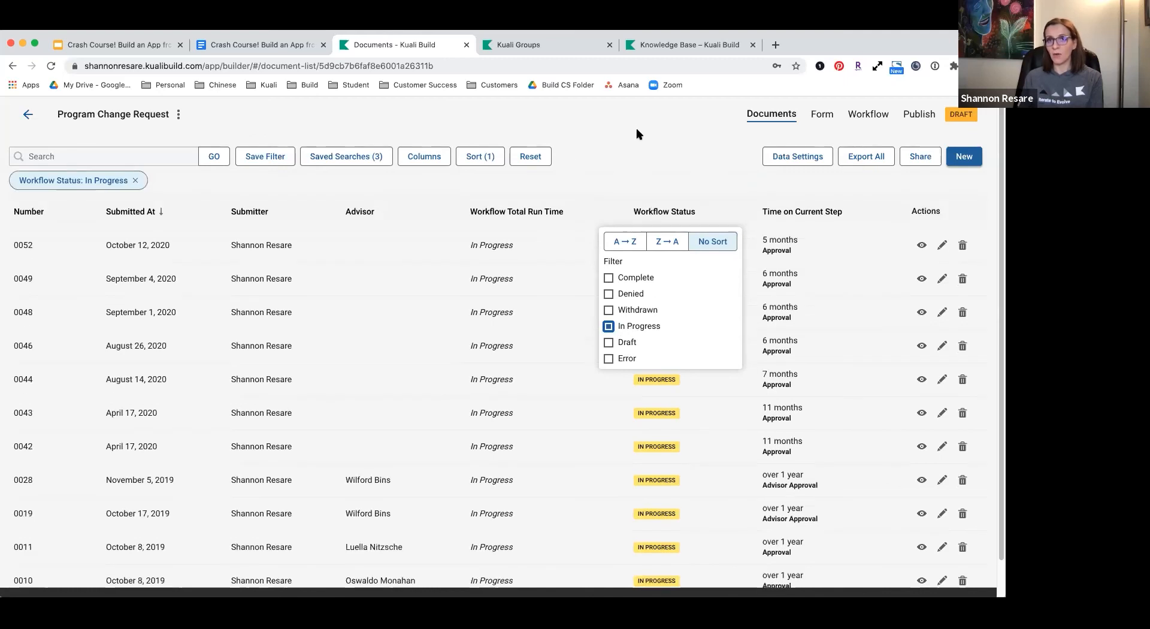
scroll(663, 300, "down", 1)
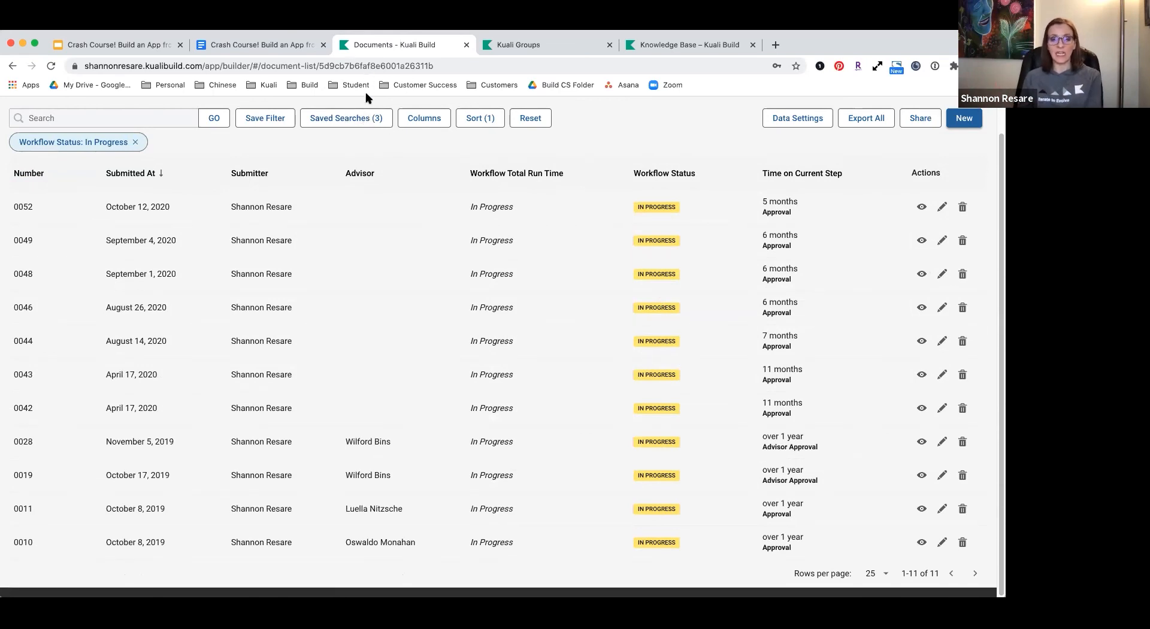
scroll(458, 329, "up", 1)
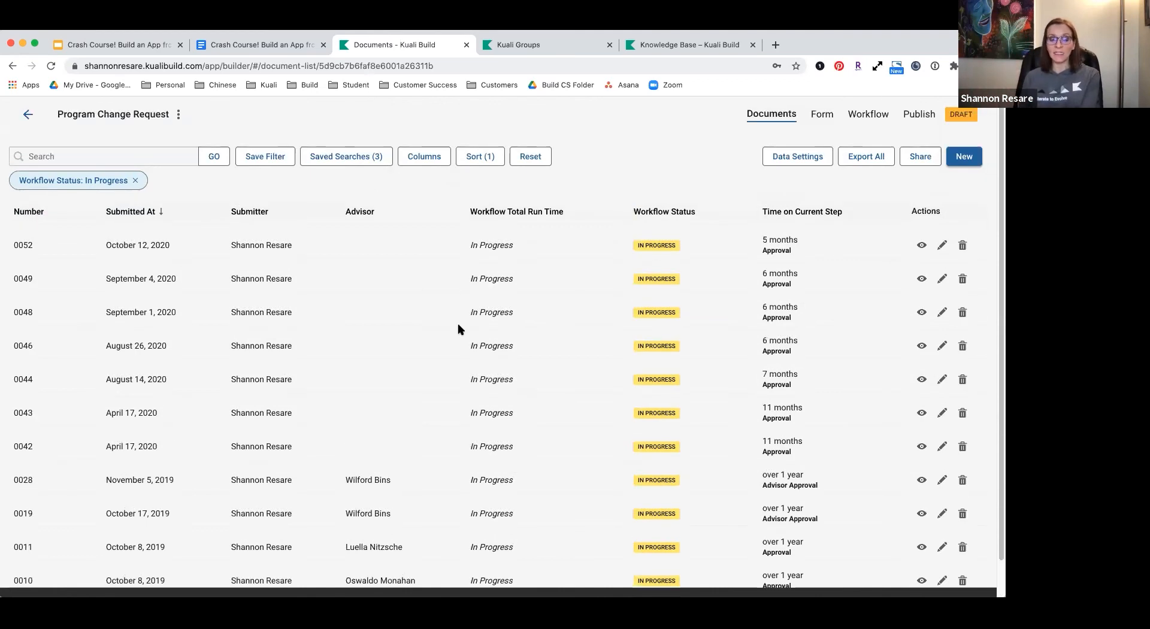
Step: Open the option for naming the current search, then apply the saved search for In Progress, Denied and Error workflow statuses
left_click(267, 164)
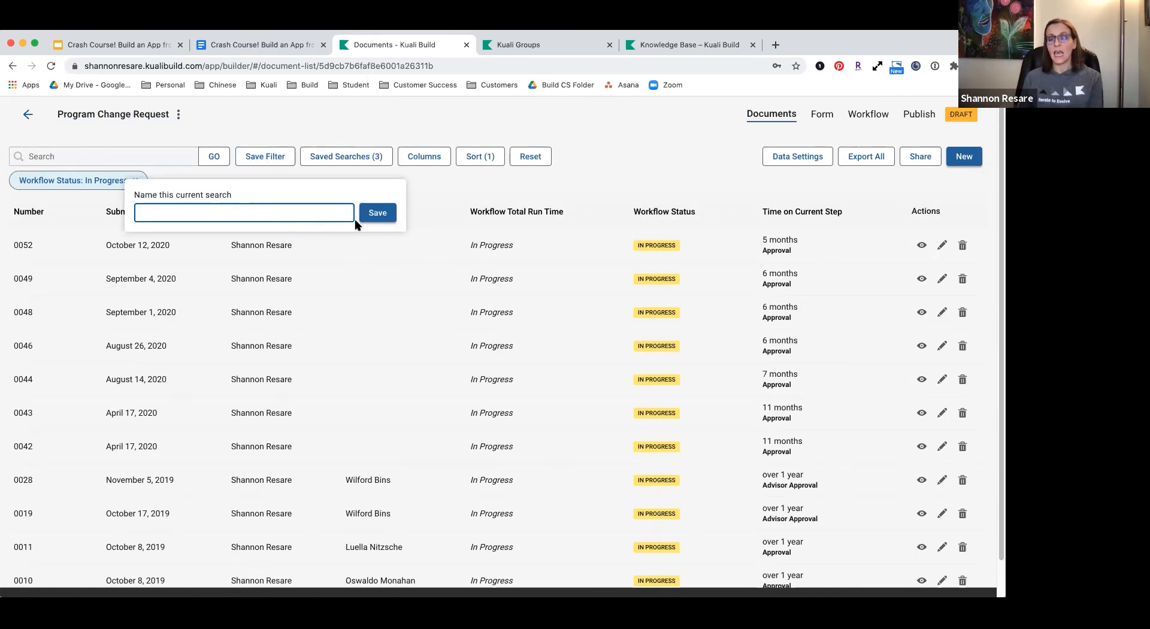
left_click(347, 156)
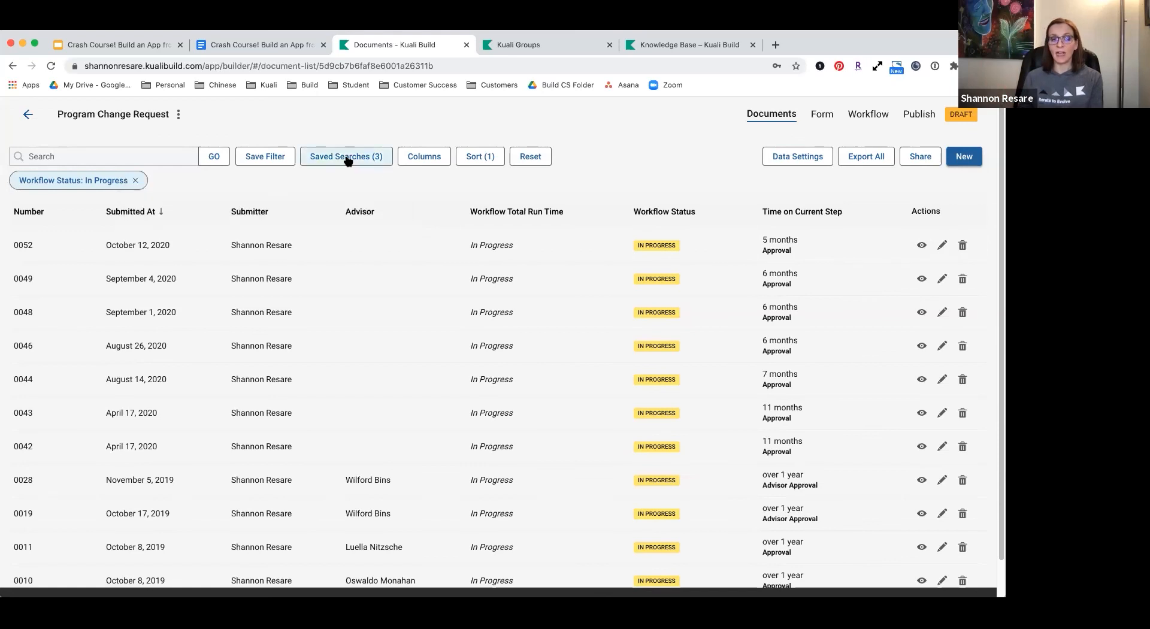
left_click(321, 242)
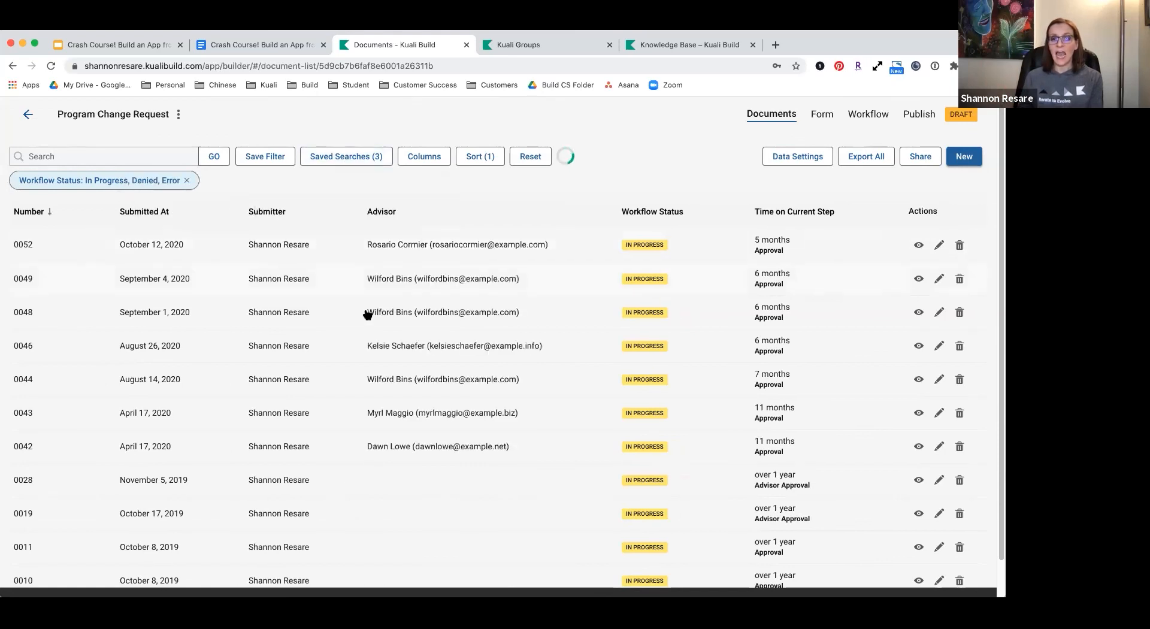
scroll(393, 361, "down", 5)
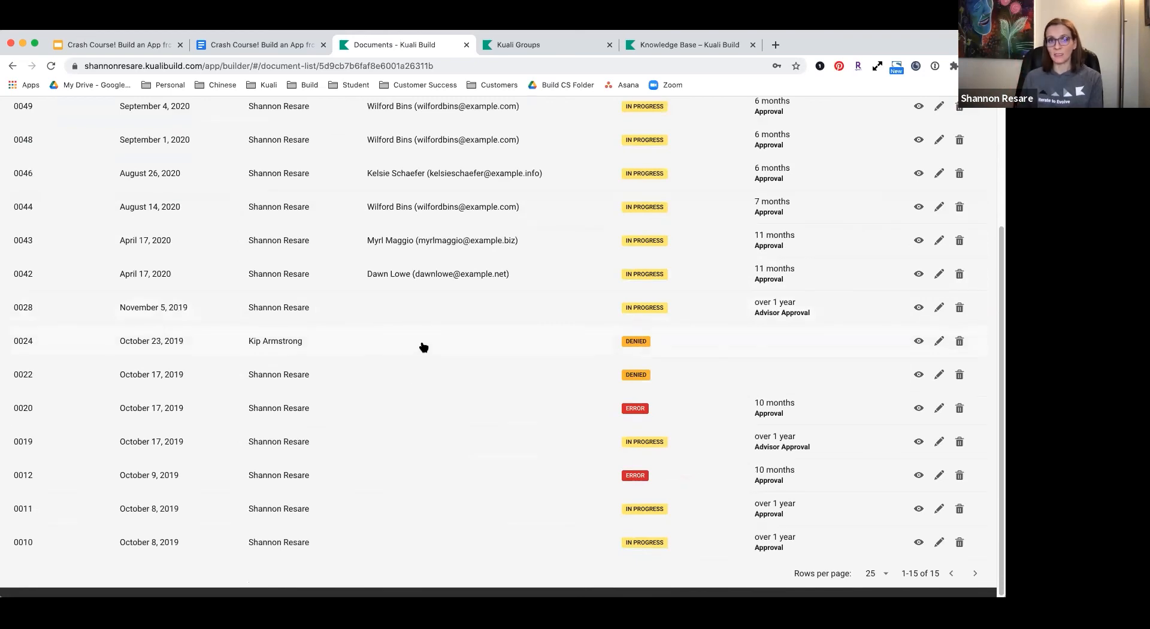
scroll(412, 368, "up", 5)
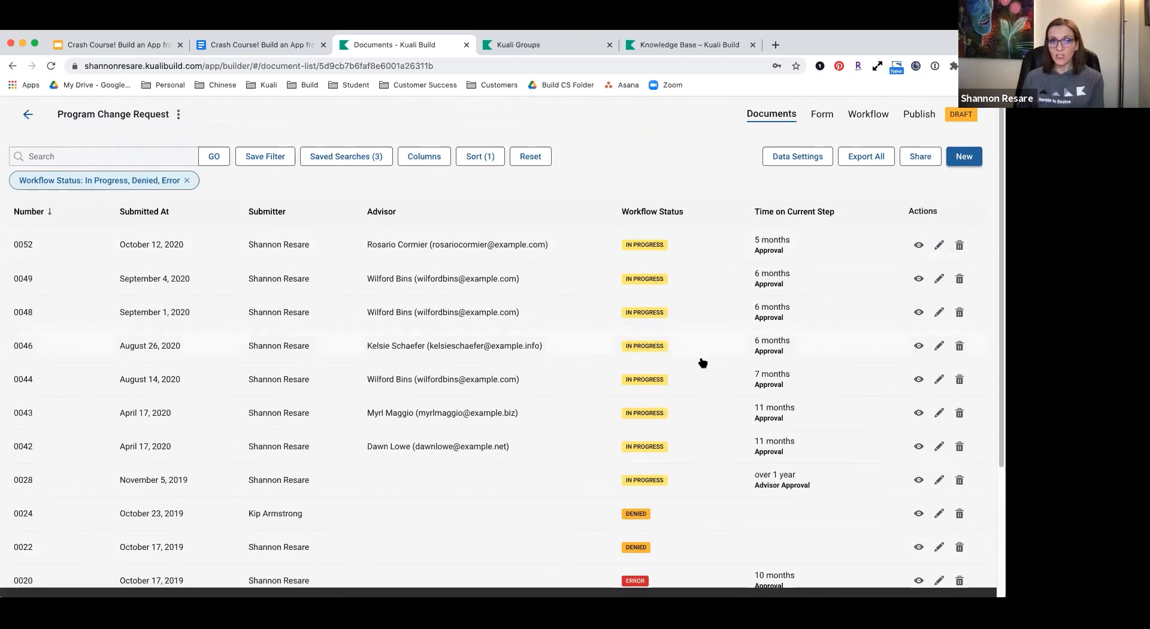
Step: Open document 0049, read through its submitted form and switch to its workflow status view
left_click(423, 283)
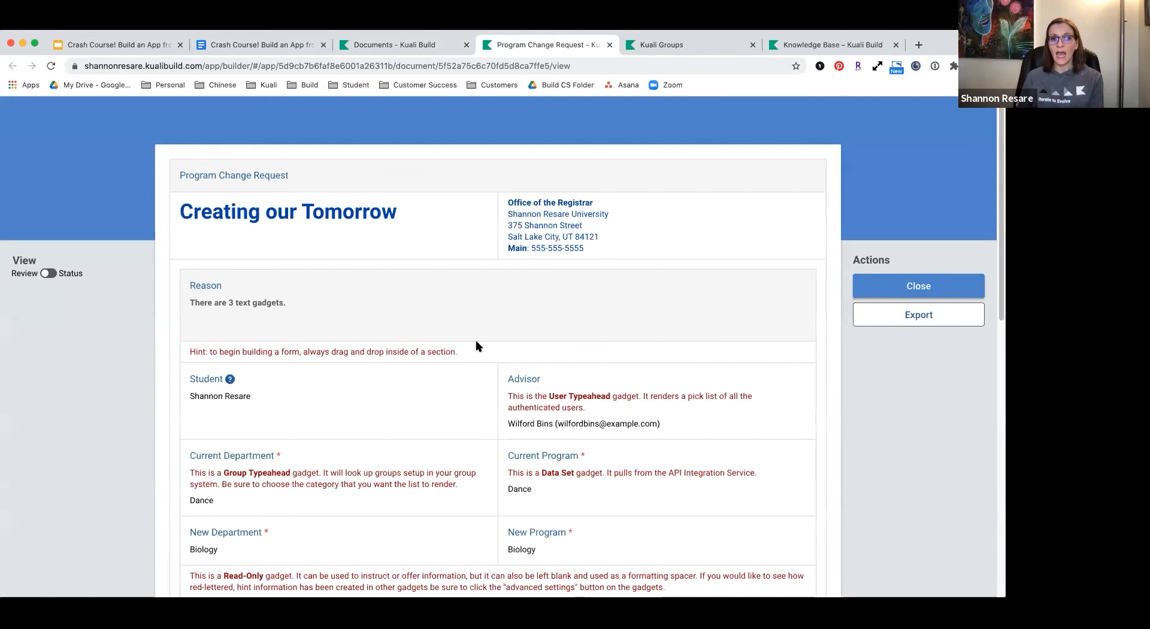
scroll(471, 343, "down", 7)
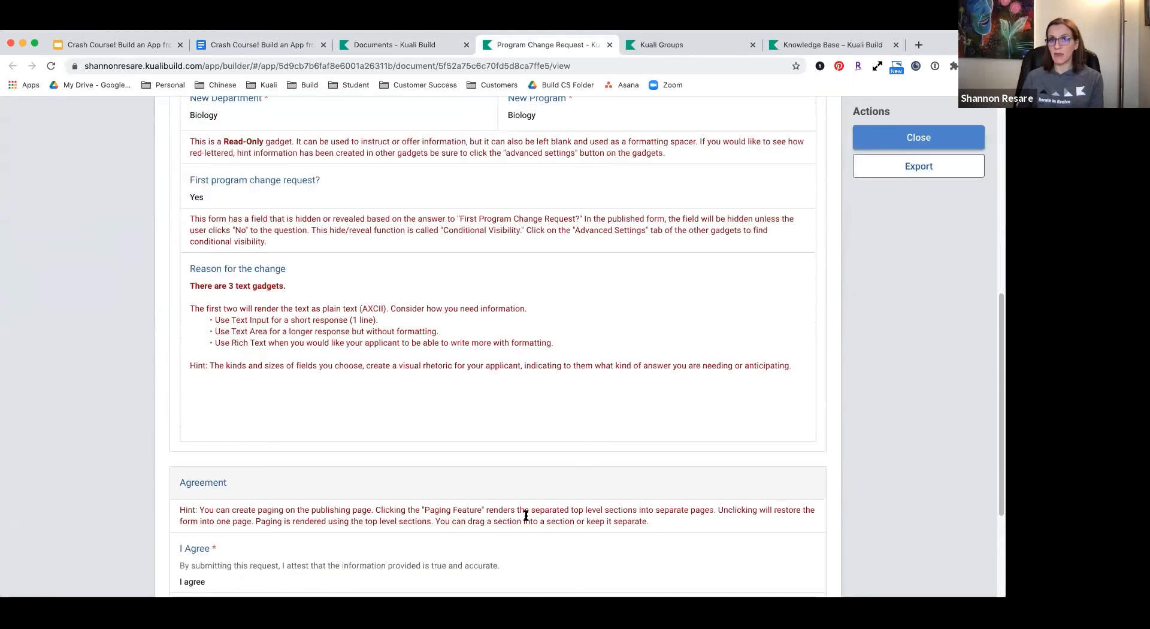
scroll(503, 344, "down", 3)
scroll(506, 385, "up", 10)
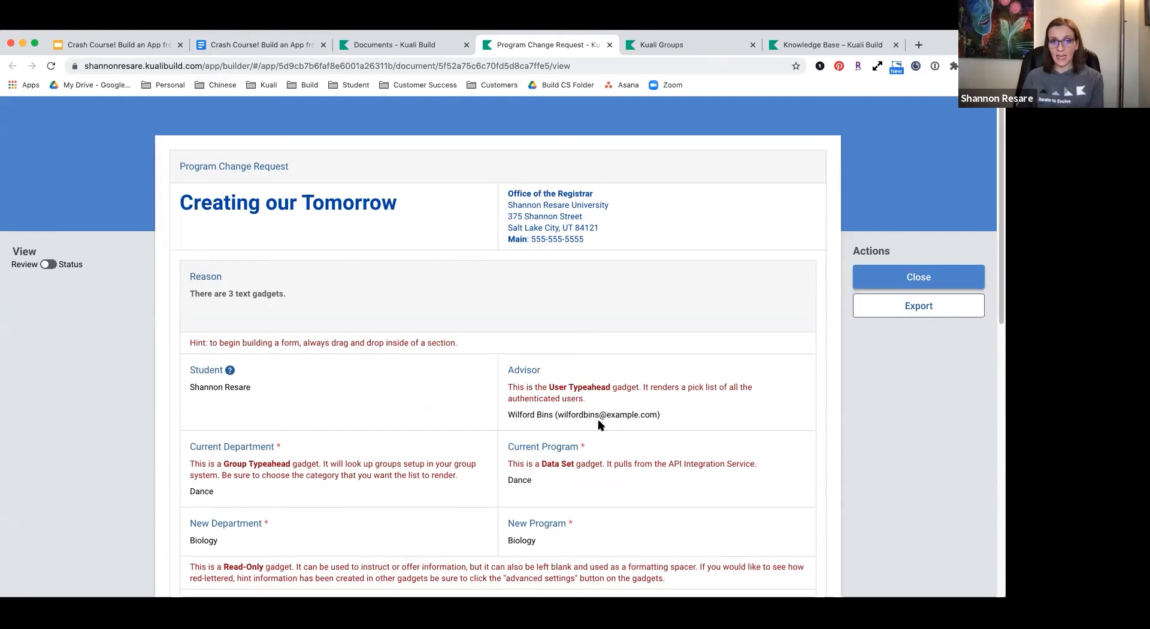
scroll(148, 307, "up", 1)
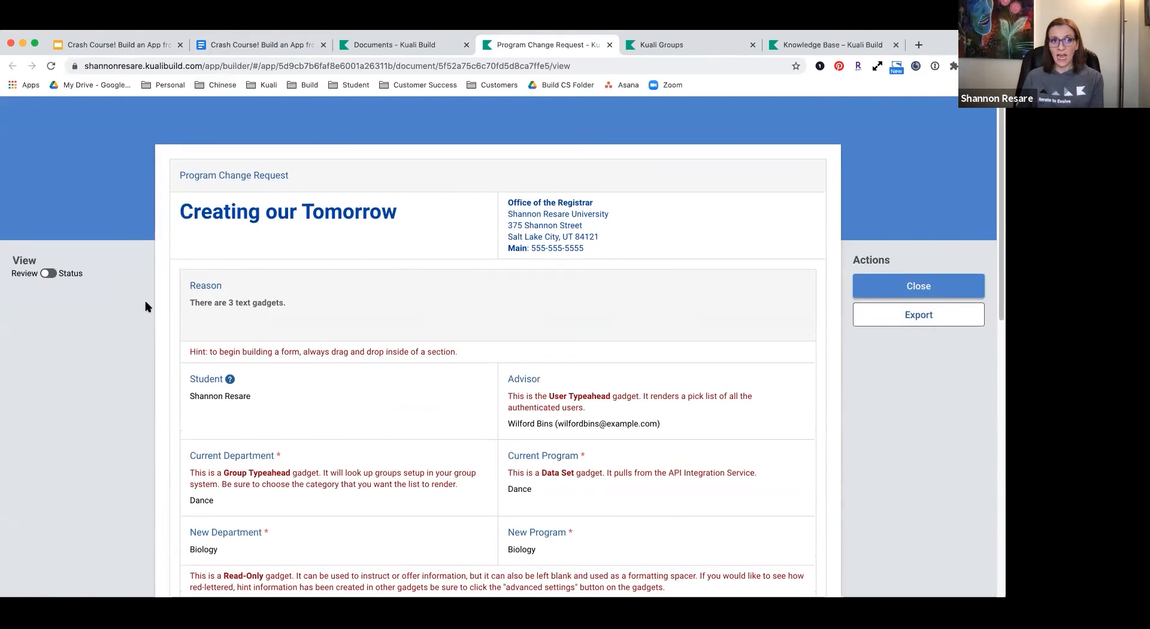
left_click(52, 273)
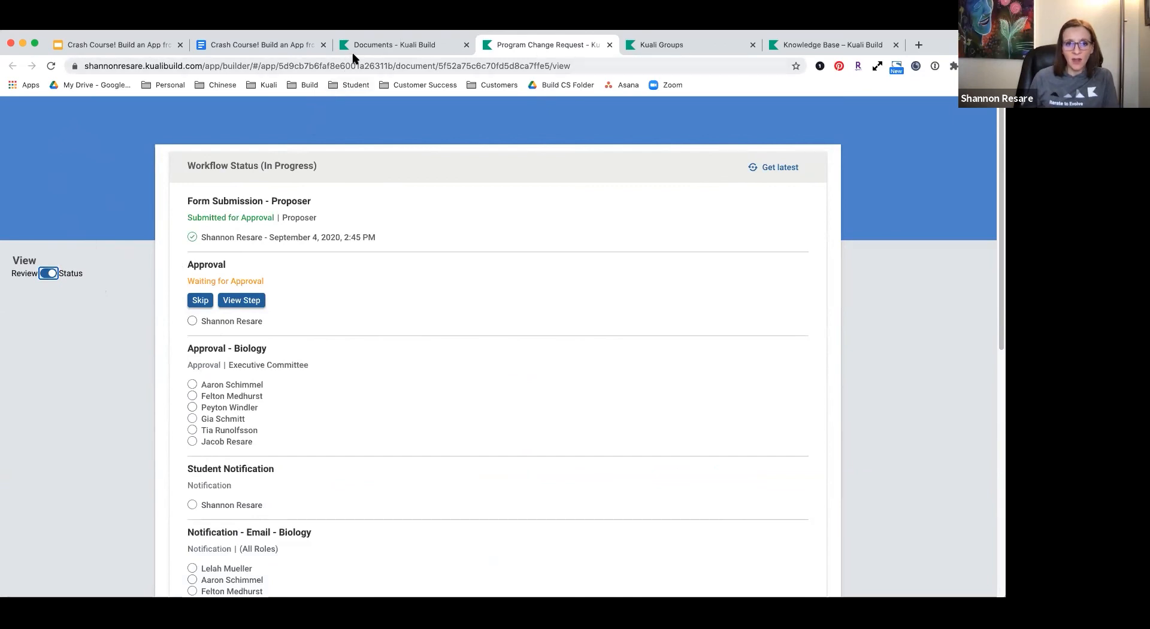
Step: Open document 0020 from the document list, examine the advisor's denial comment in its workflow status and return to the list
left_click(390, 47)
scroll(578, 429, "down", 5)
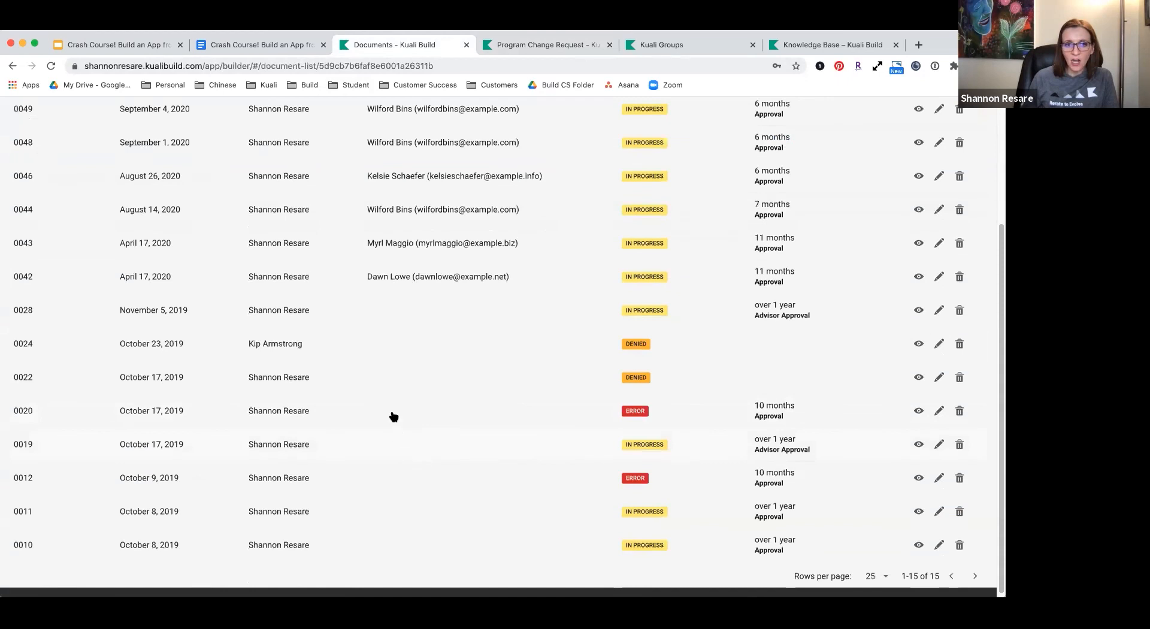
left_click(393, 417)
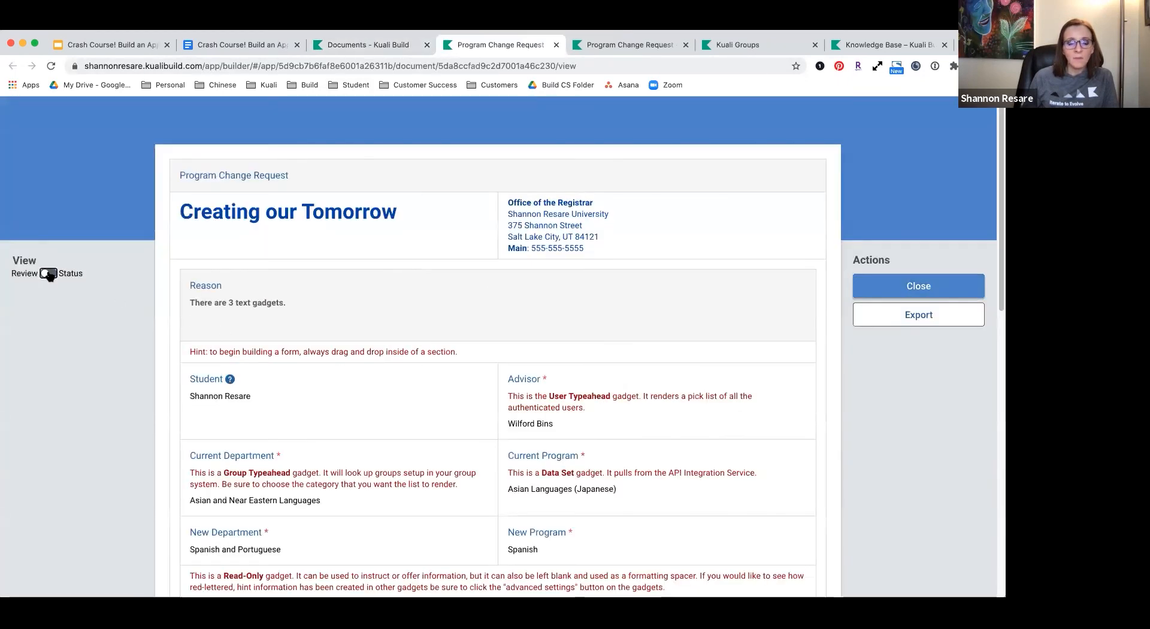
left_click(49, 275)
left_click_drag(224, 326, 189, 329)
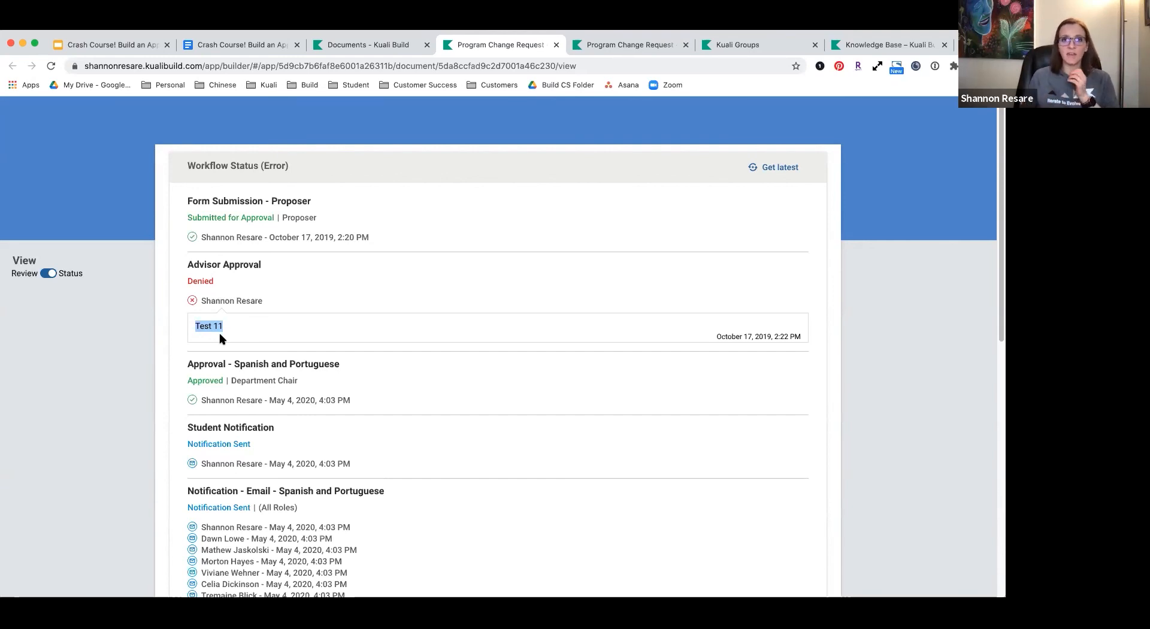
left_click(333, 48)
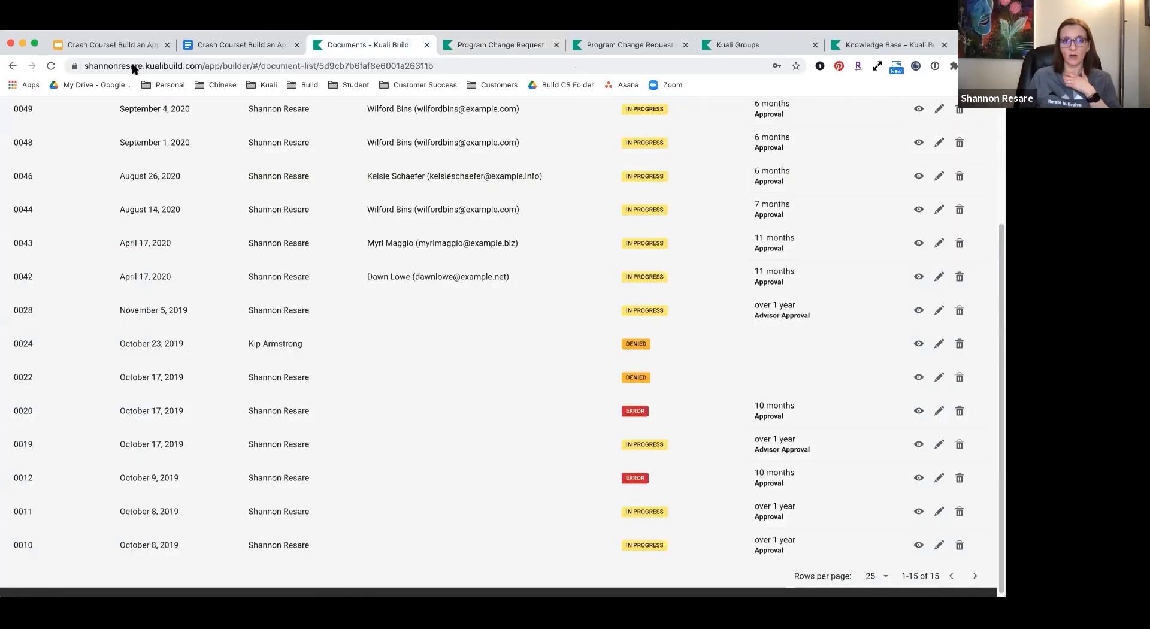
Step: Open the Program Change Request data settings, examine the default view columns and sort order, and close them unchanged
scroll(486, 237, "up", 3)
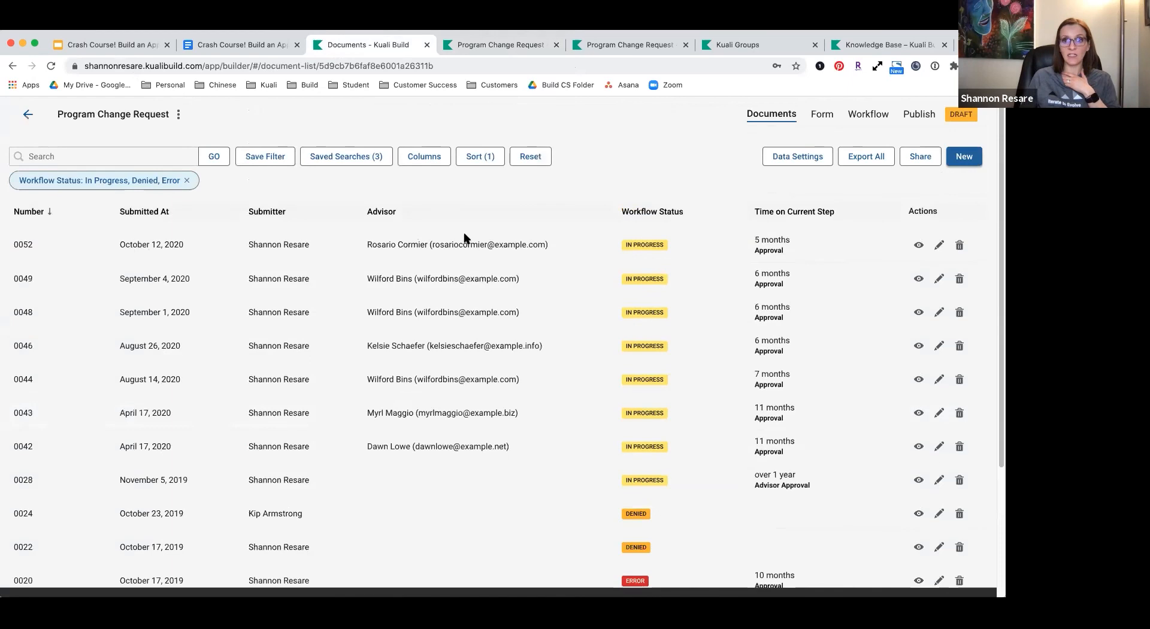
left_click(805, 159)
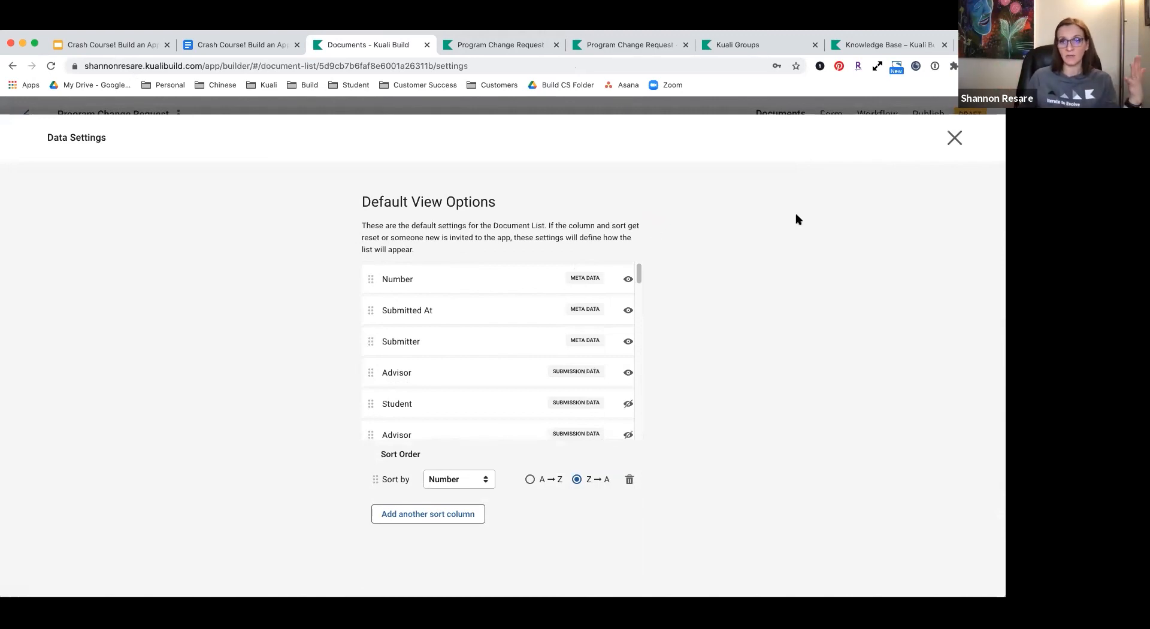
left_click(956, 137)
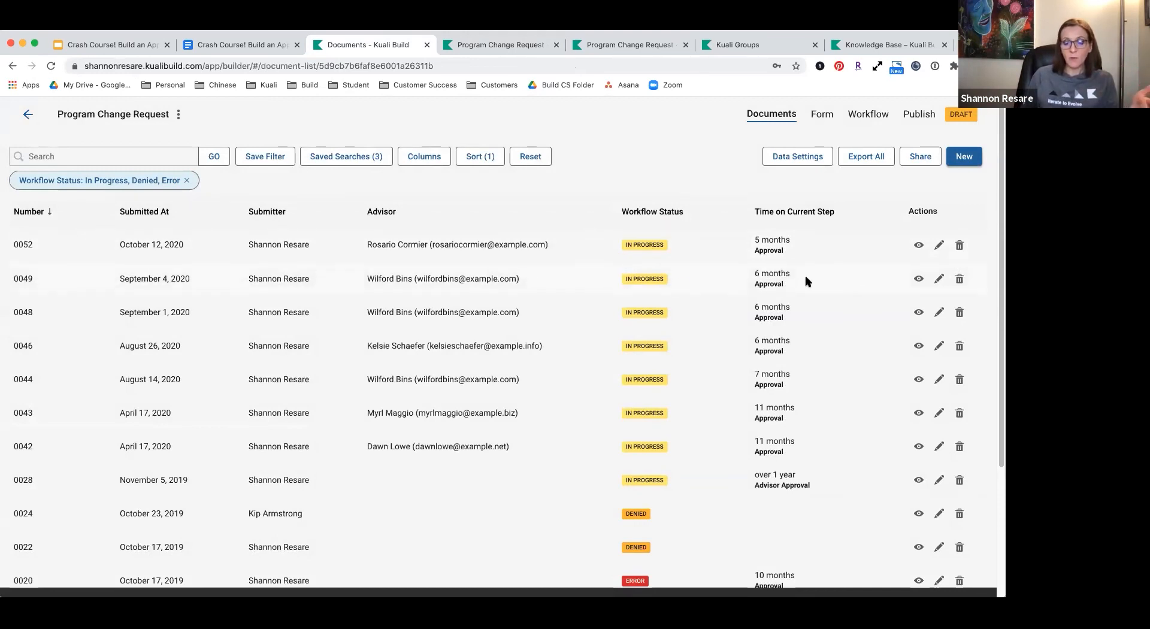
Step: Display the sharing link for the filtered document list, select part of its URL and dismiss the sharing box
left_click(920, 160)
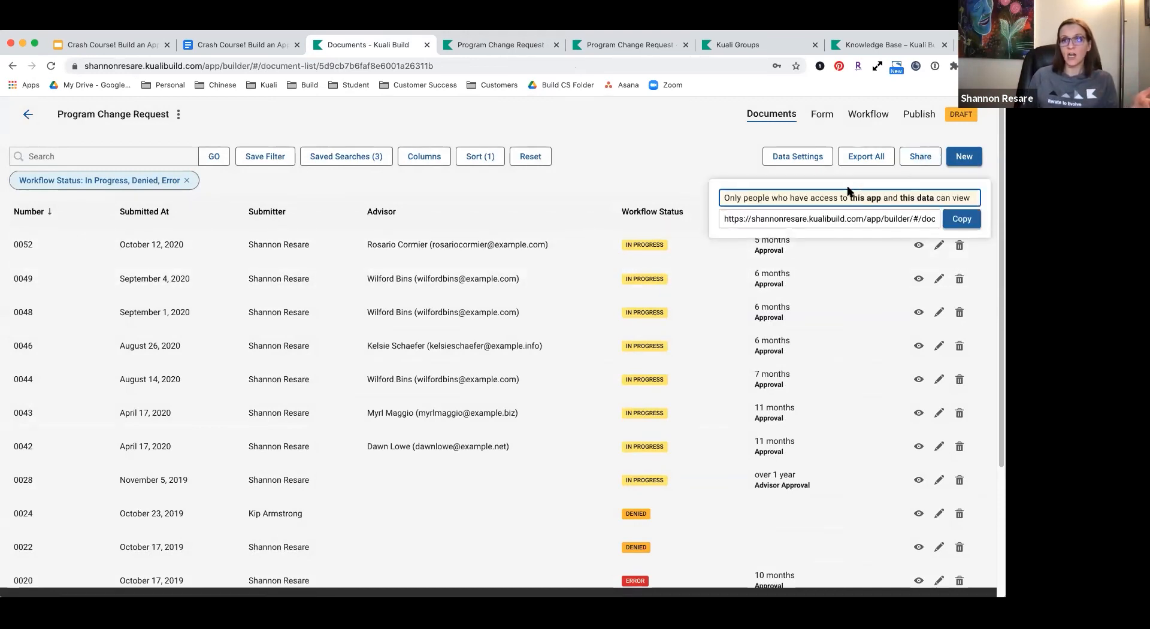
left_click_drag(784, 220, 857, 224)
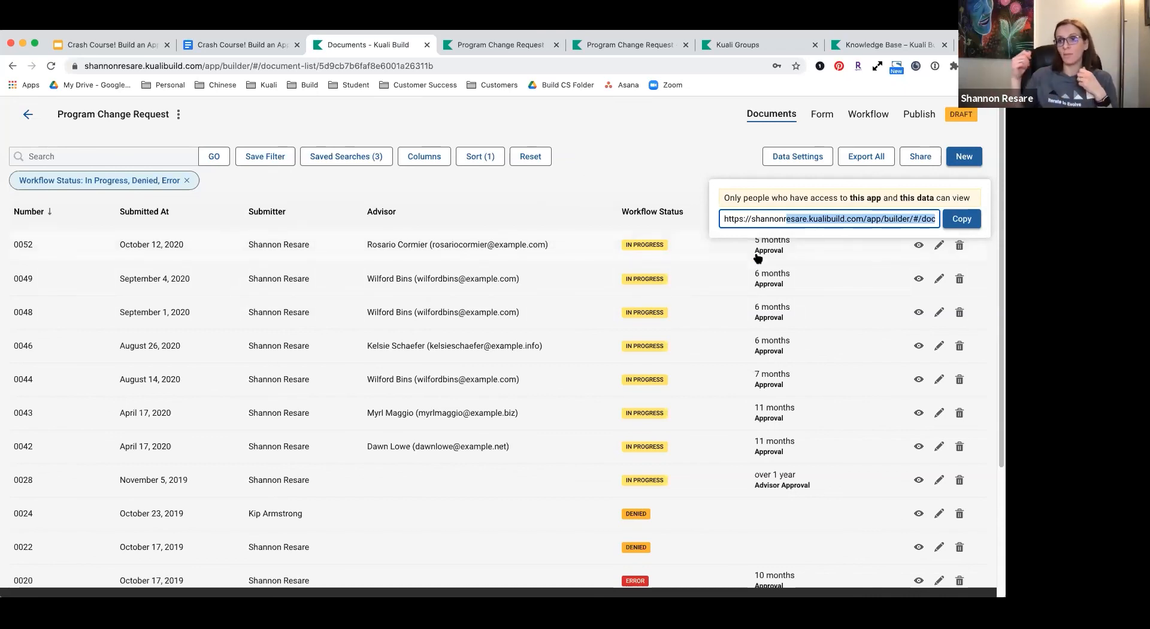
left_click(705, 172)
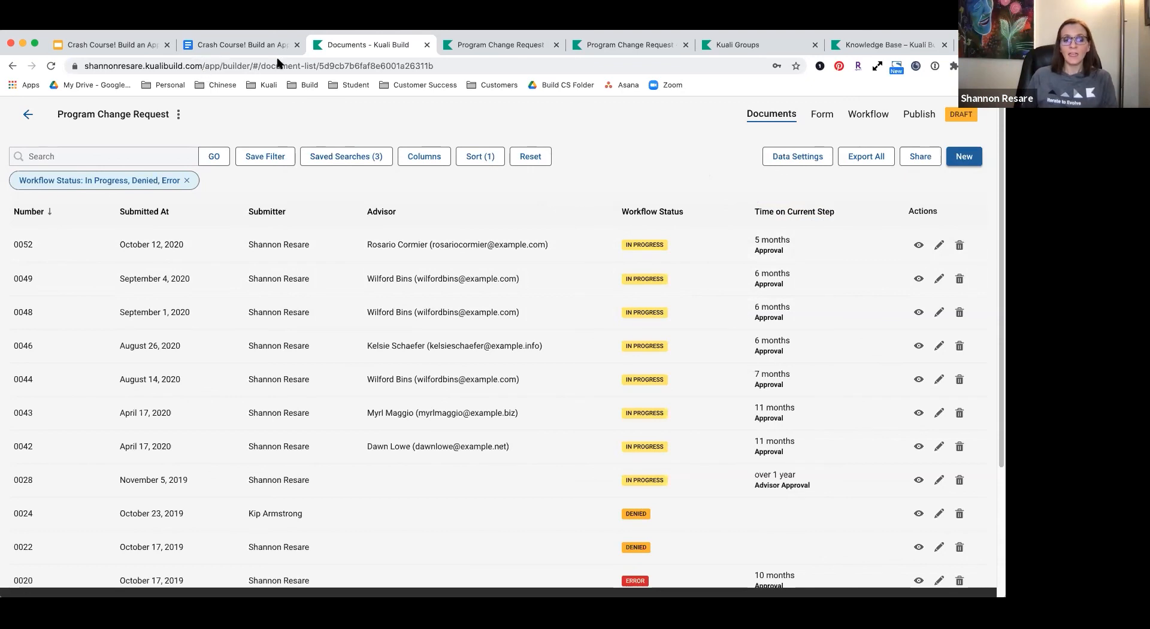
Step: Review the approval and notification steps in the open document's workflow status, then return to the document list
left_click(462, 46)
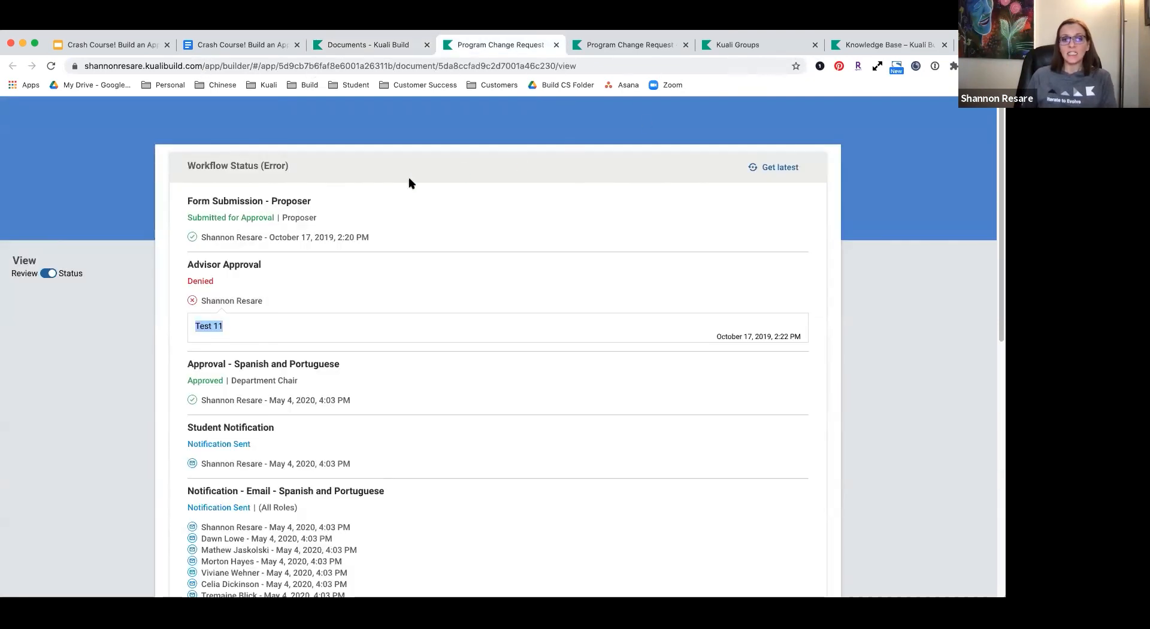
left_click(78, 319)
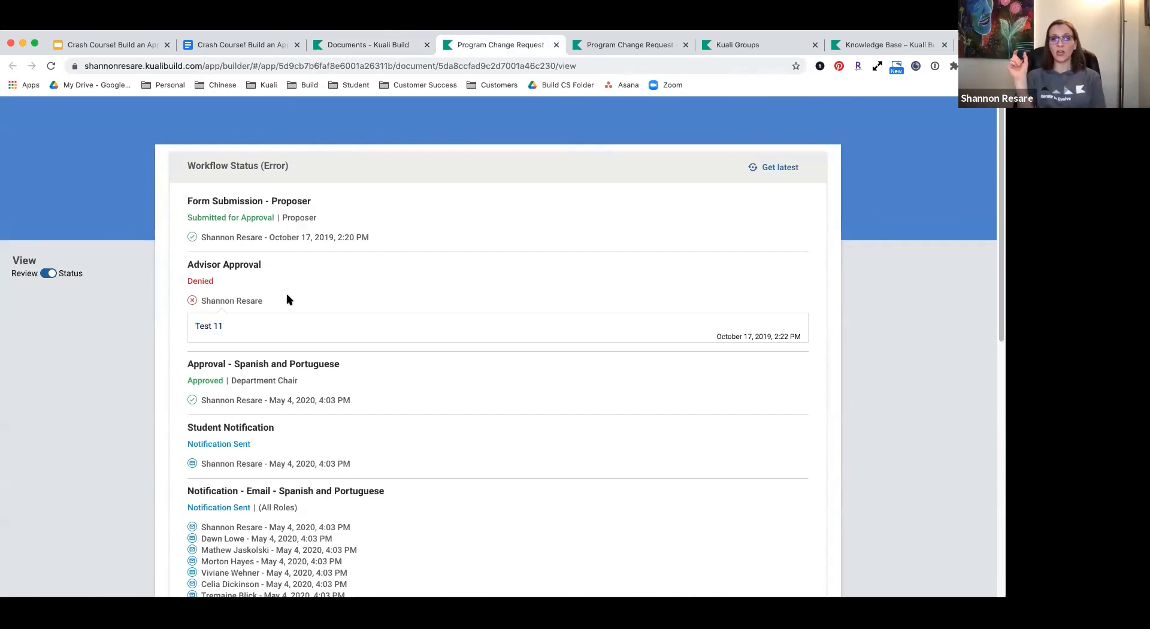
scroll(360, 411, "down", 2)
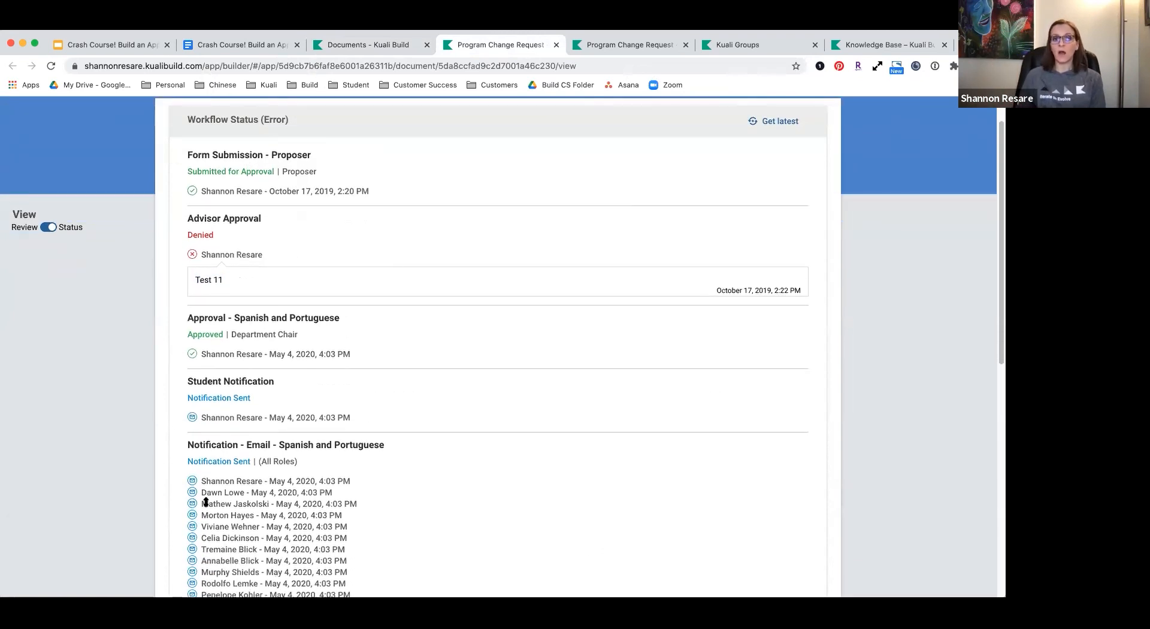
scroll(326, 411, "up", 2)
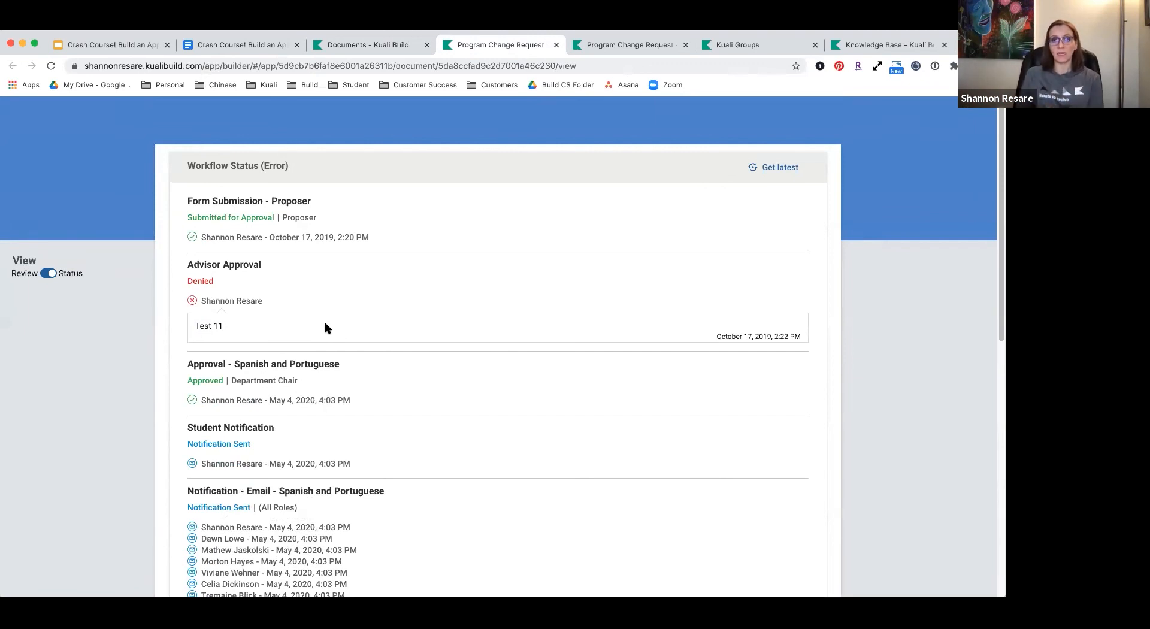
left_click(345, 48)
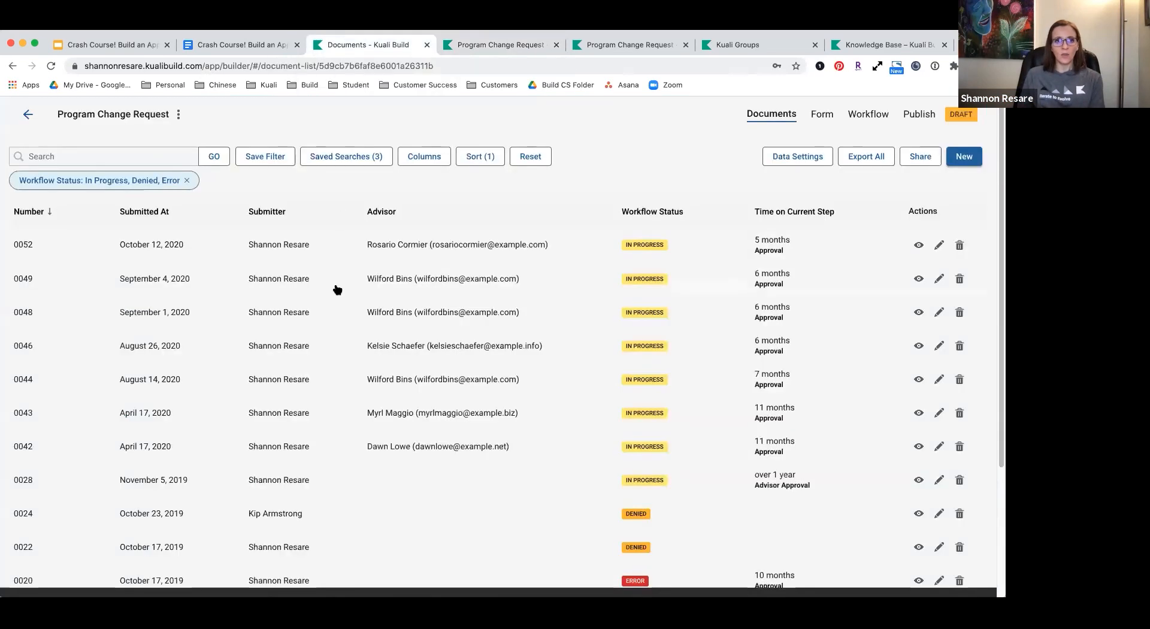
Step: Go to the Action List from the Build home page, open Program Change Request document 0052 and look through its form
left_click(29, 117)
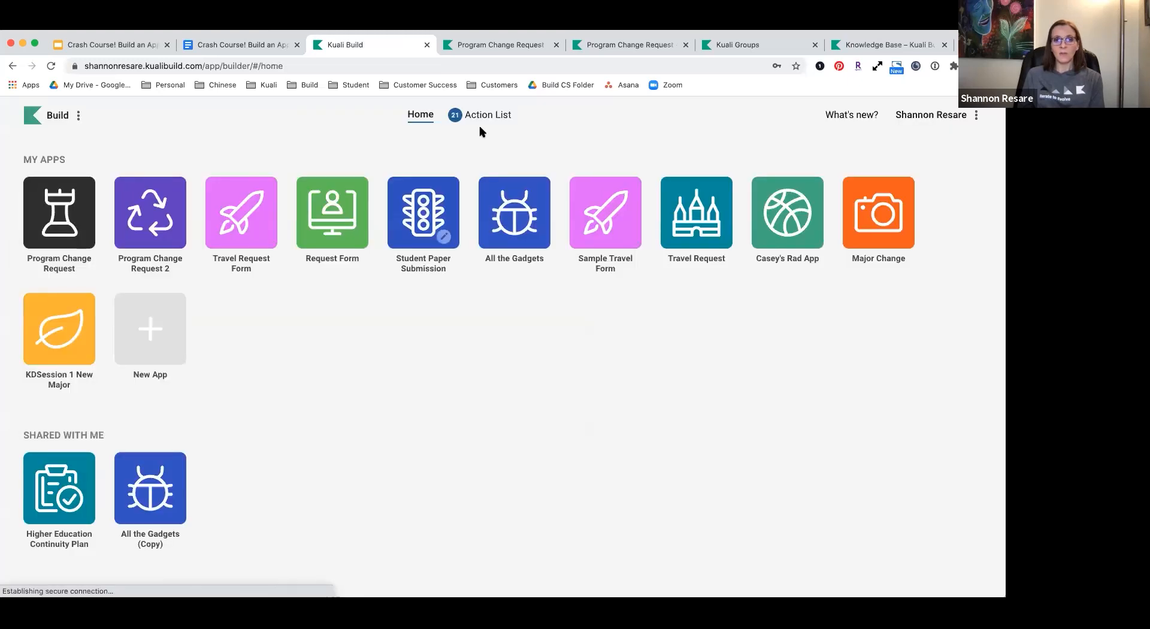
left_click(480, 117)
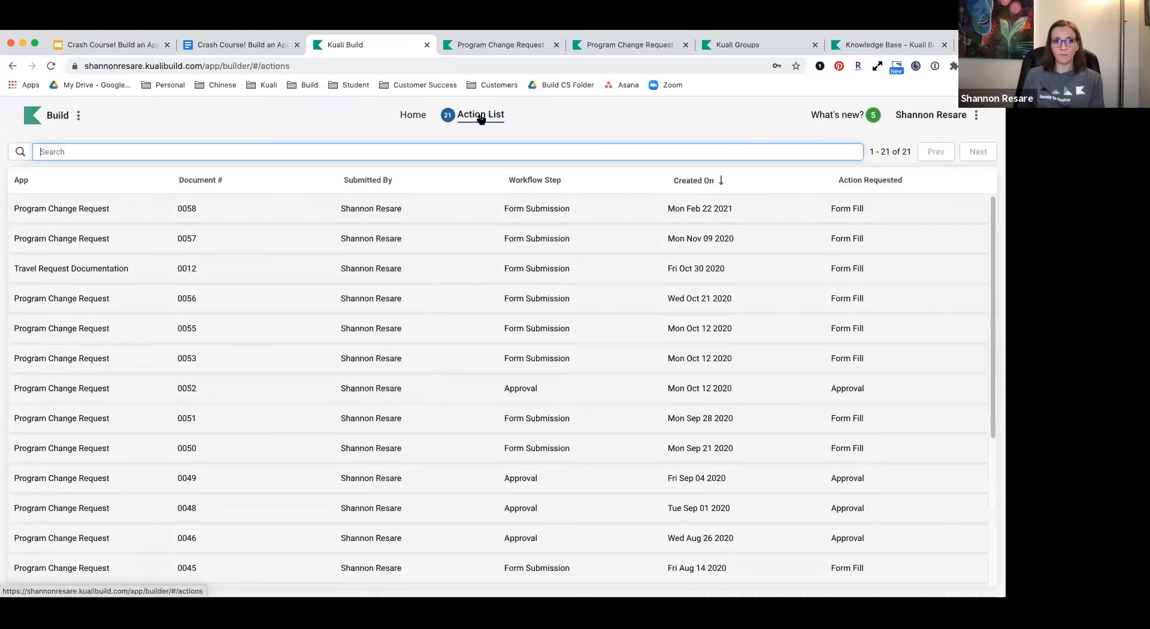
left_click(438, 393)
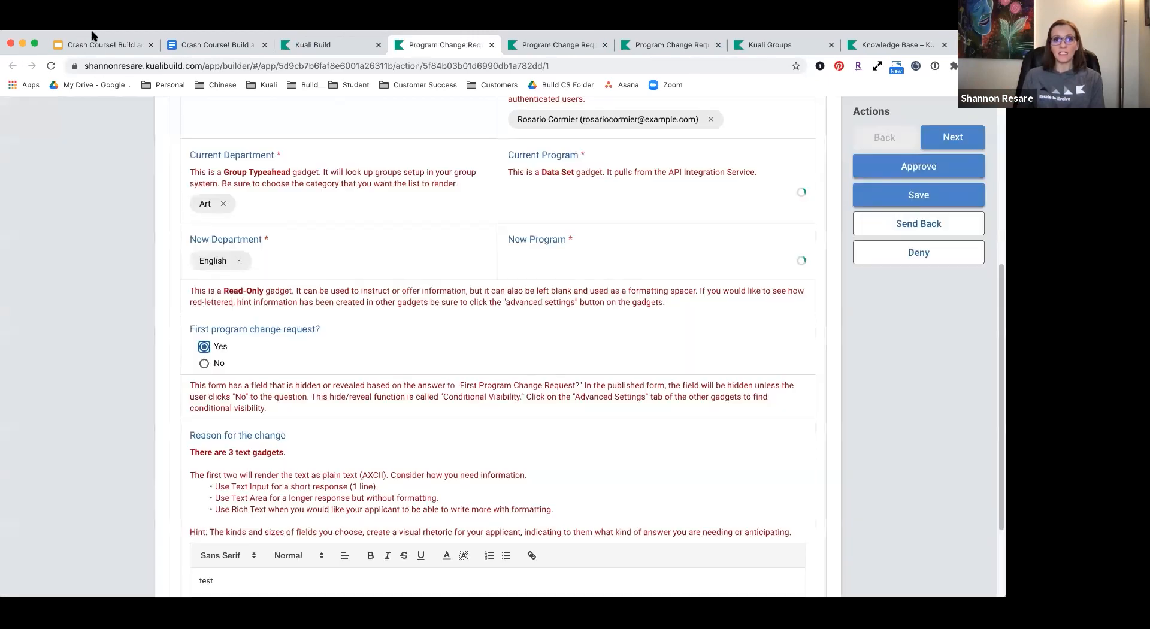
scroll(435, 318, "up", 5)
scroll(398, 395, "down", 1)
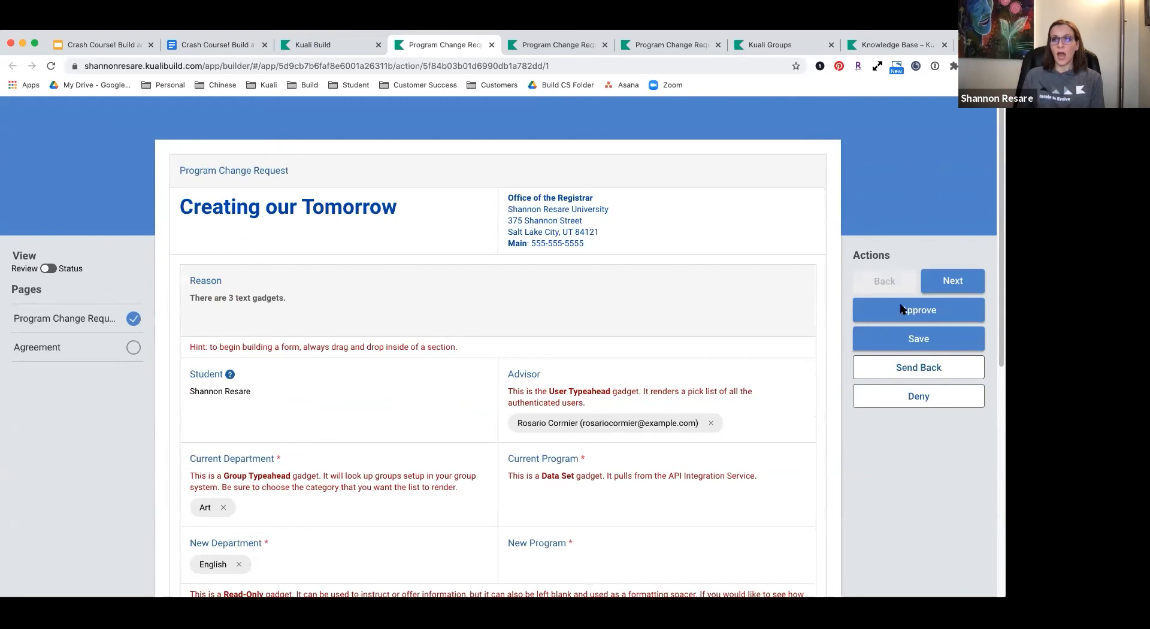
Step: Examine the Send Back options with Form Submission as the target and the comment field, then cancel without sending
left_click(915, 374)
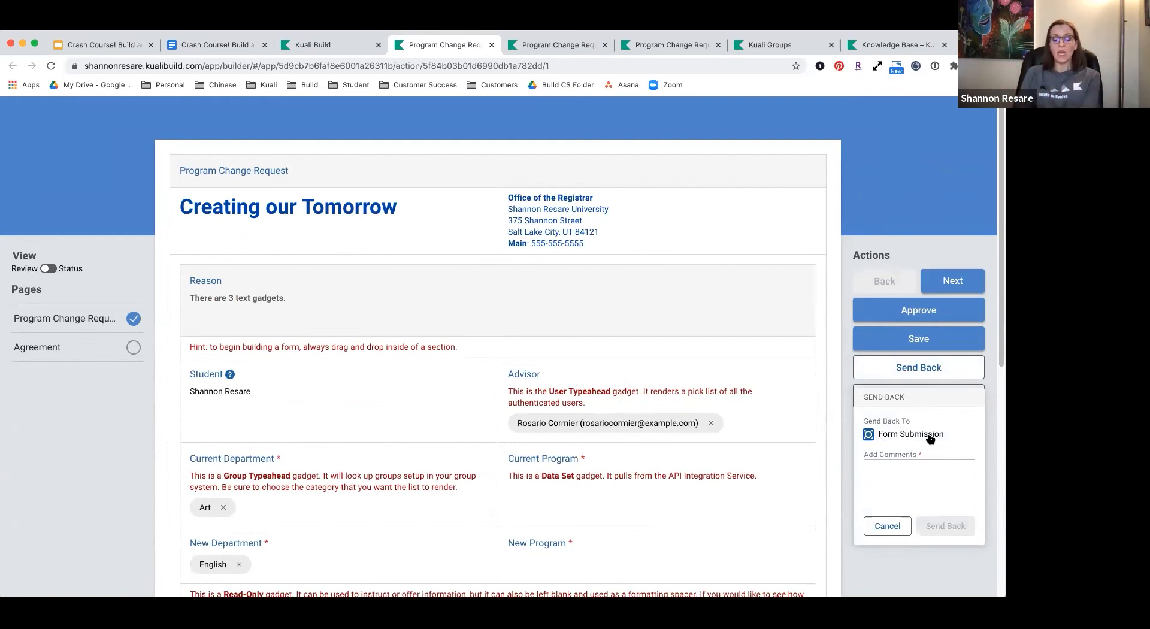
left_click(913, 471)
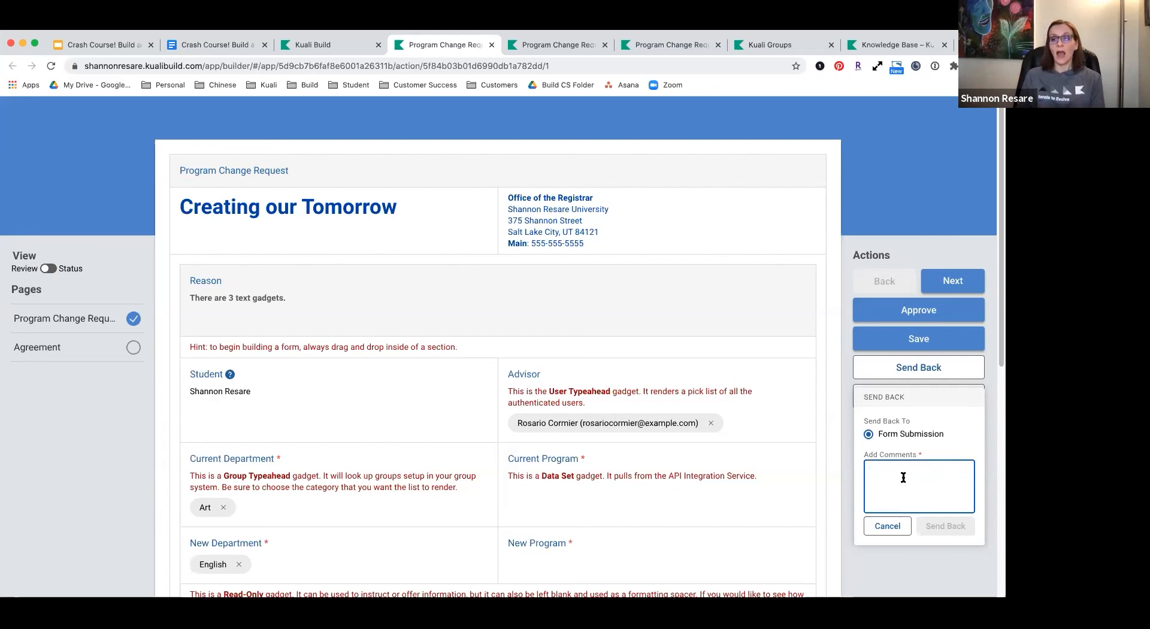
left_click(887, 526)
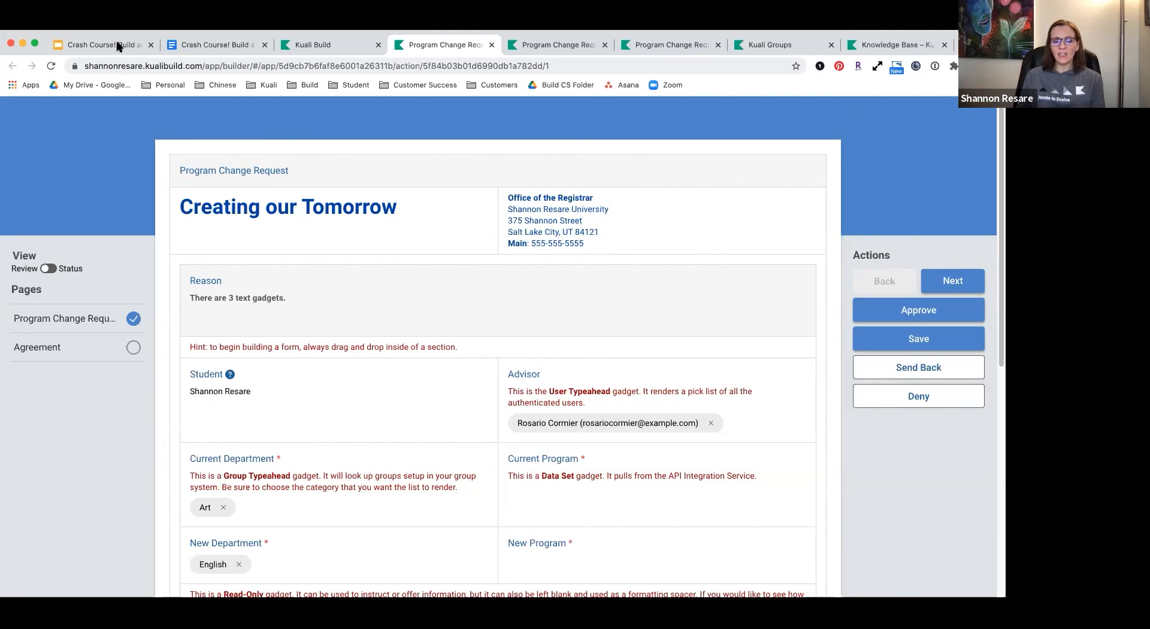